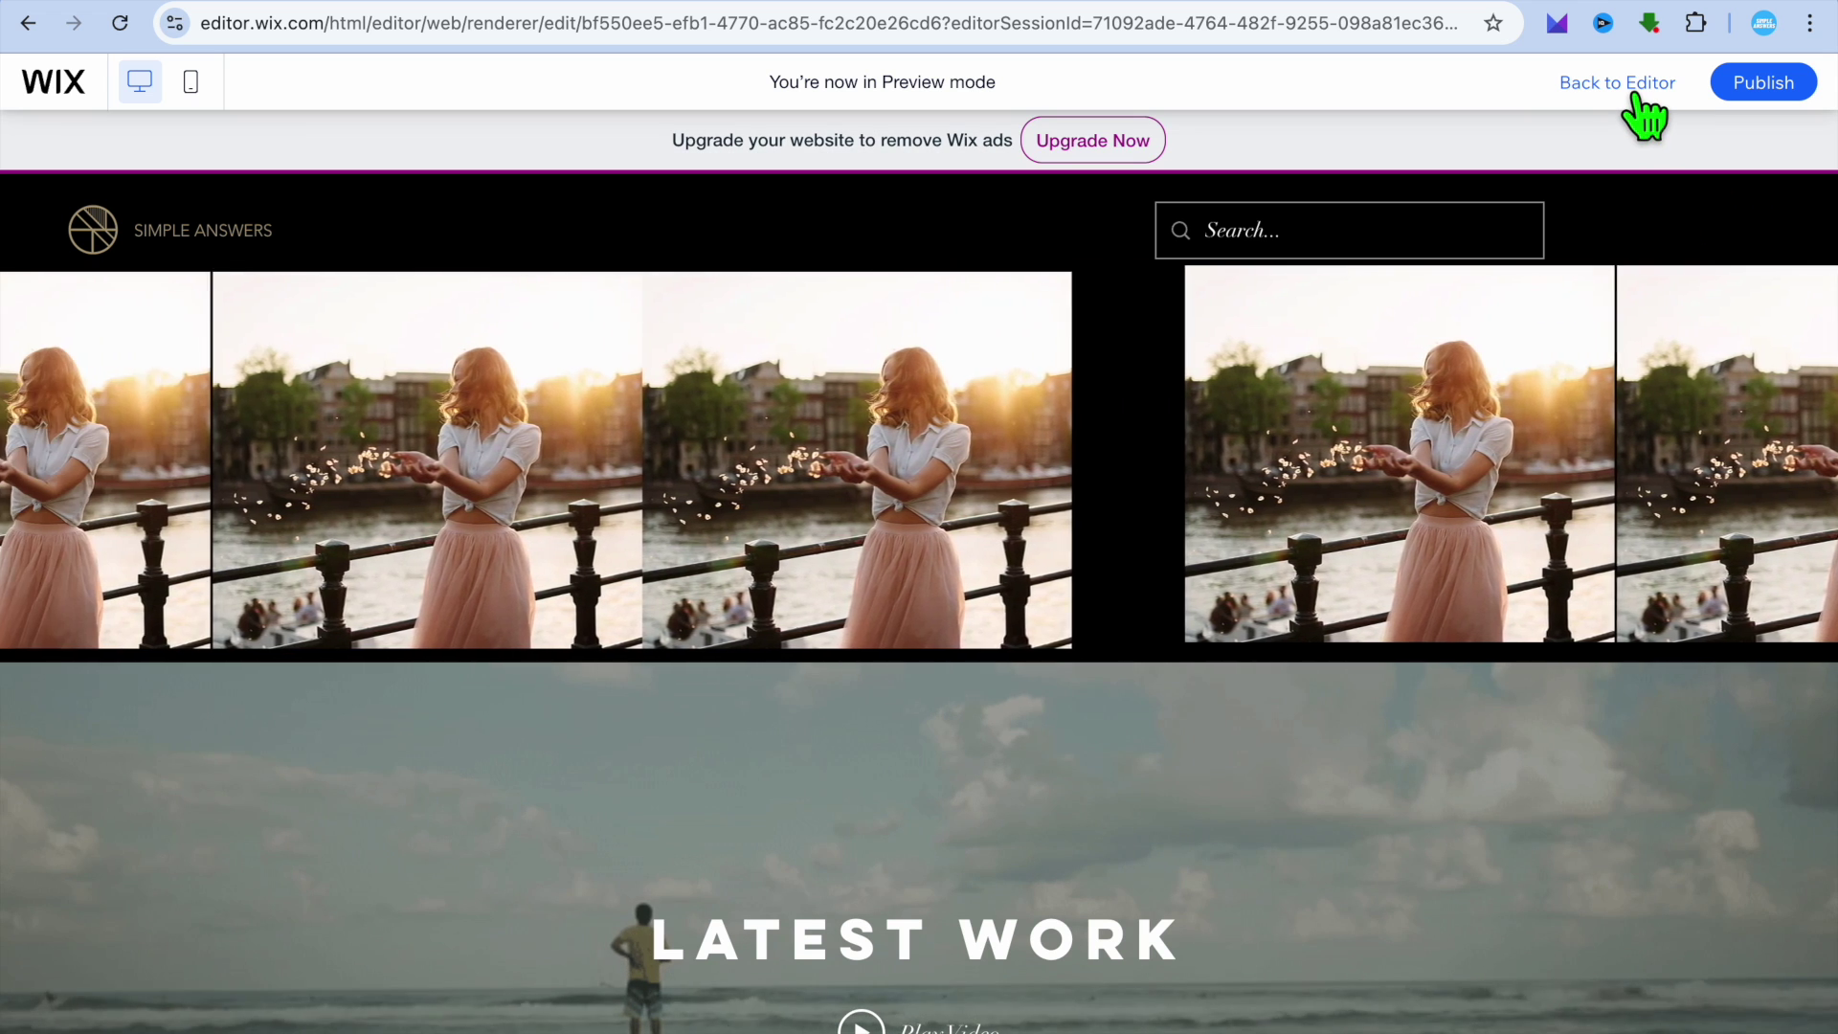
- Exit the scrolling image gallery preview and return to editing the HOME page
left_click(1627, 95)
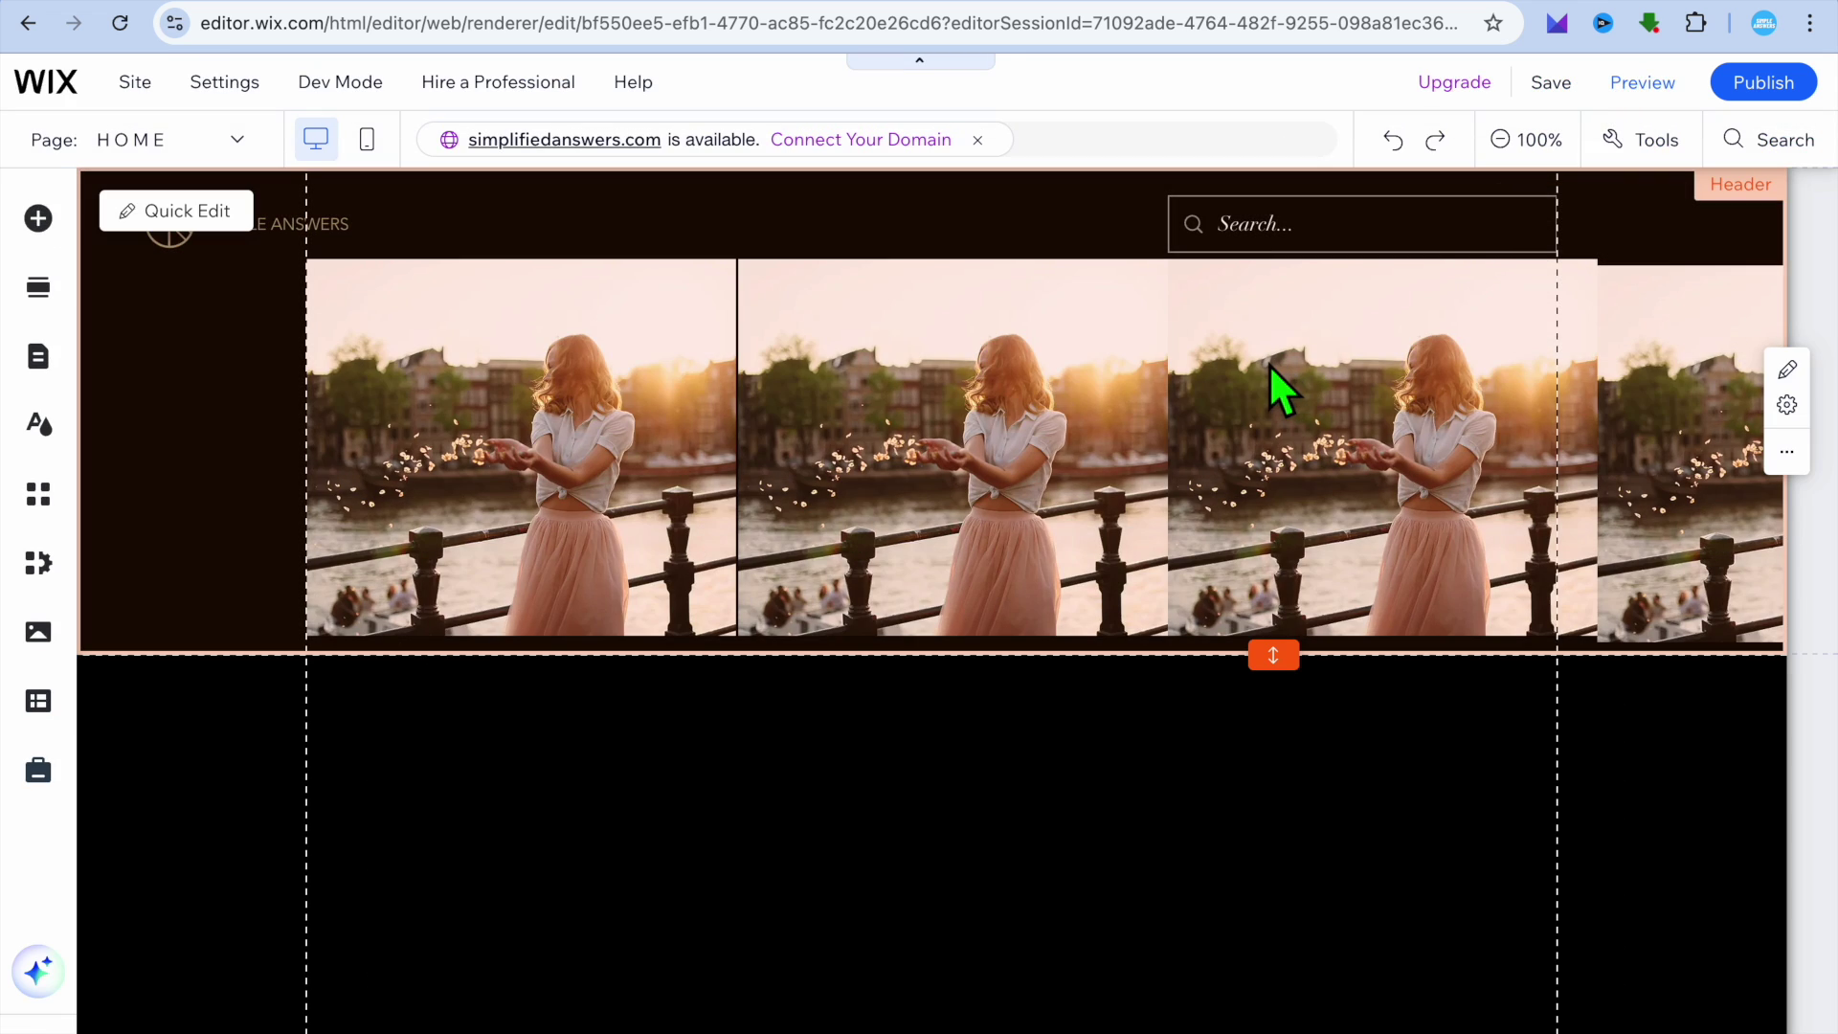
- Delete the left and right image groups from the header, then readjust the header's height
left_click(1055, 410)
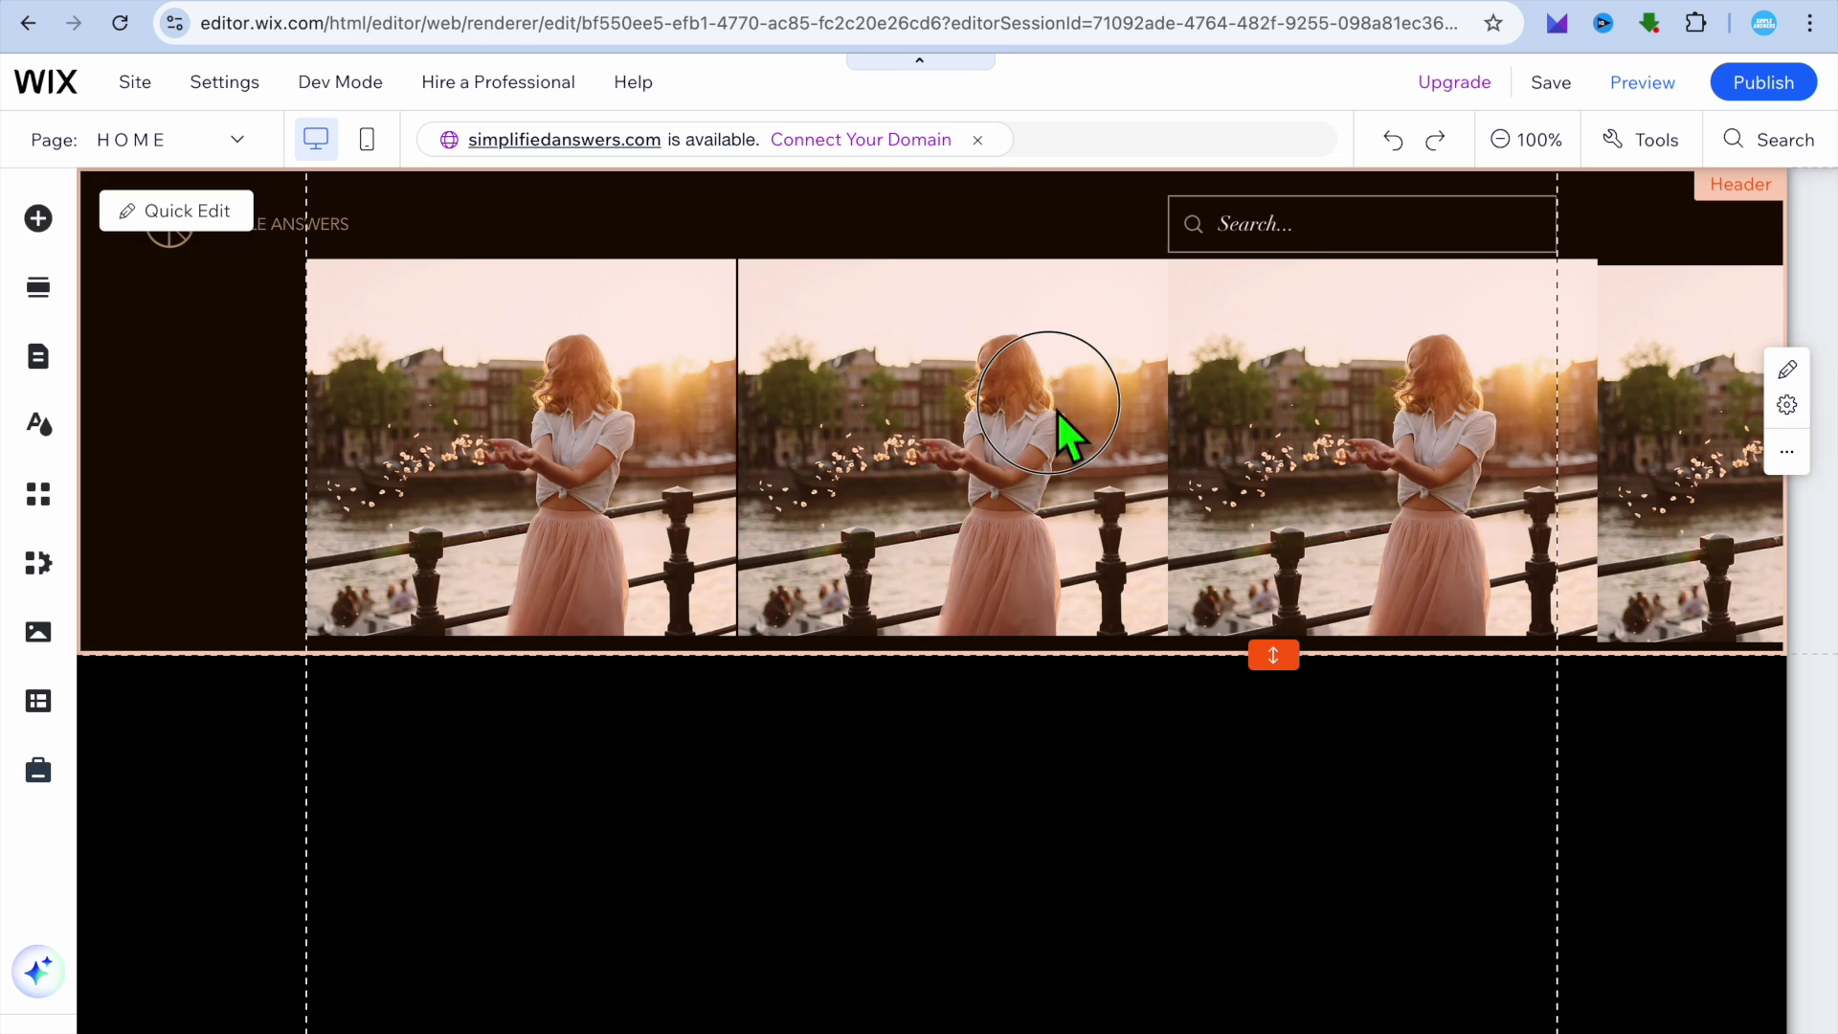
right_click(1055, 410)
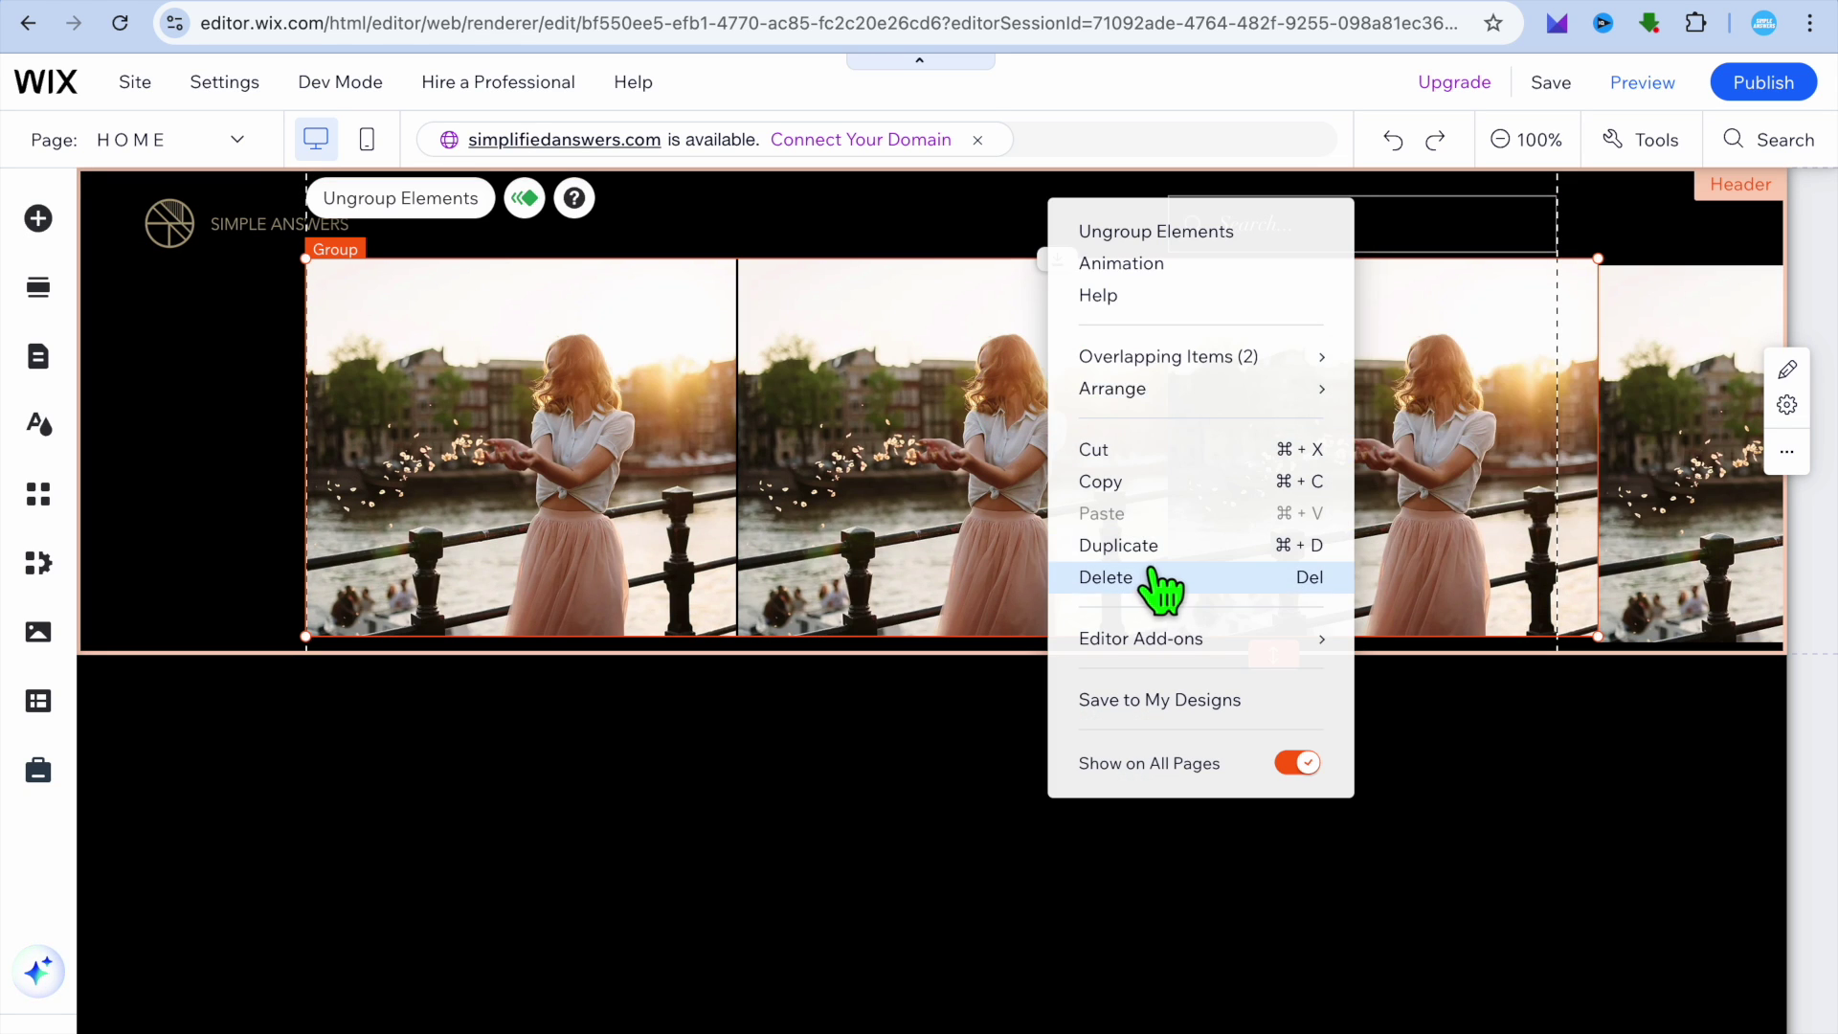
left_click(1156, 578)
left_click(1646, 440)
right_click(1647, 440)
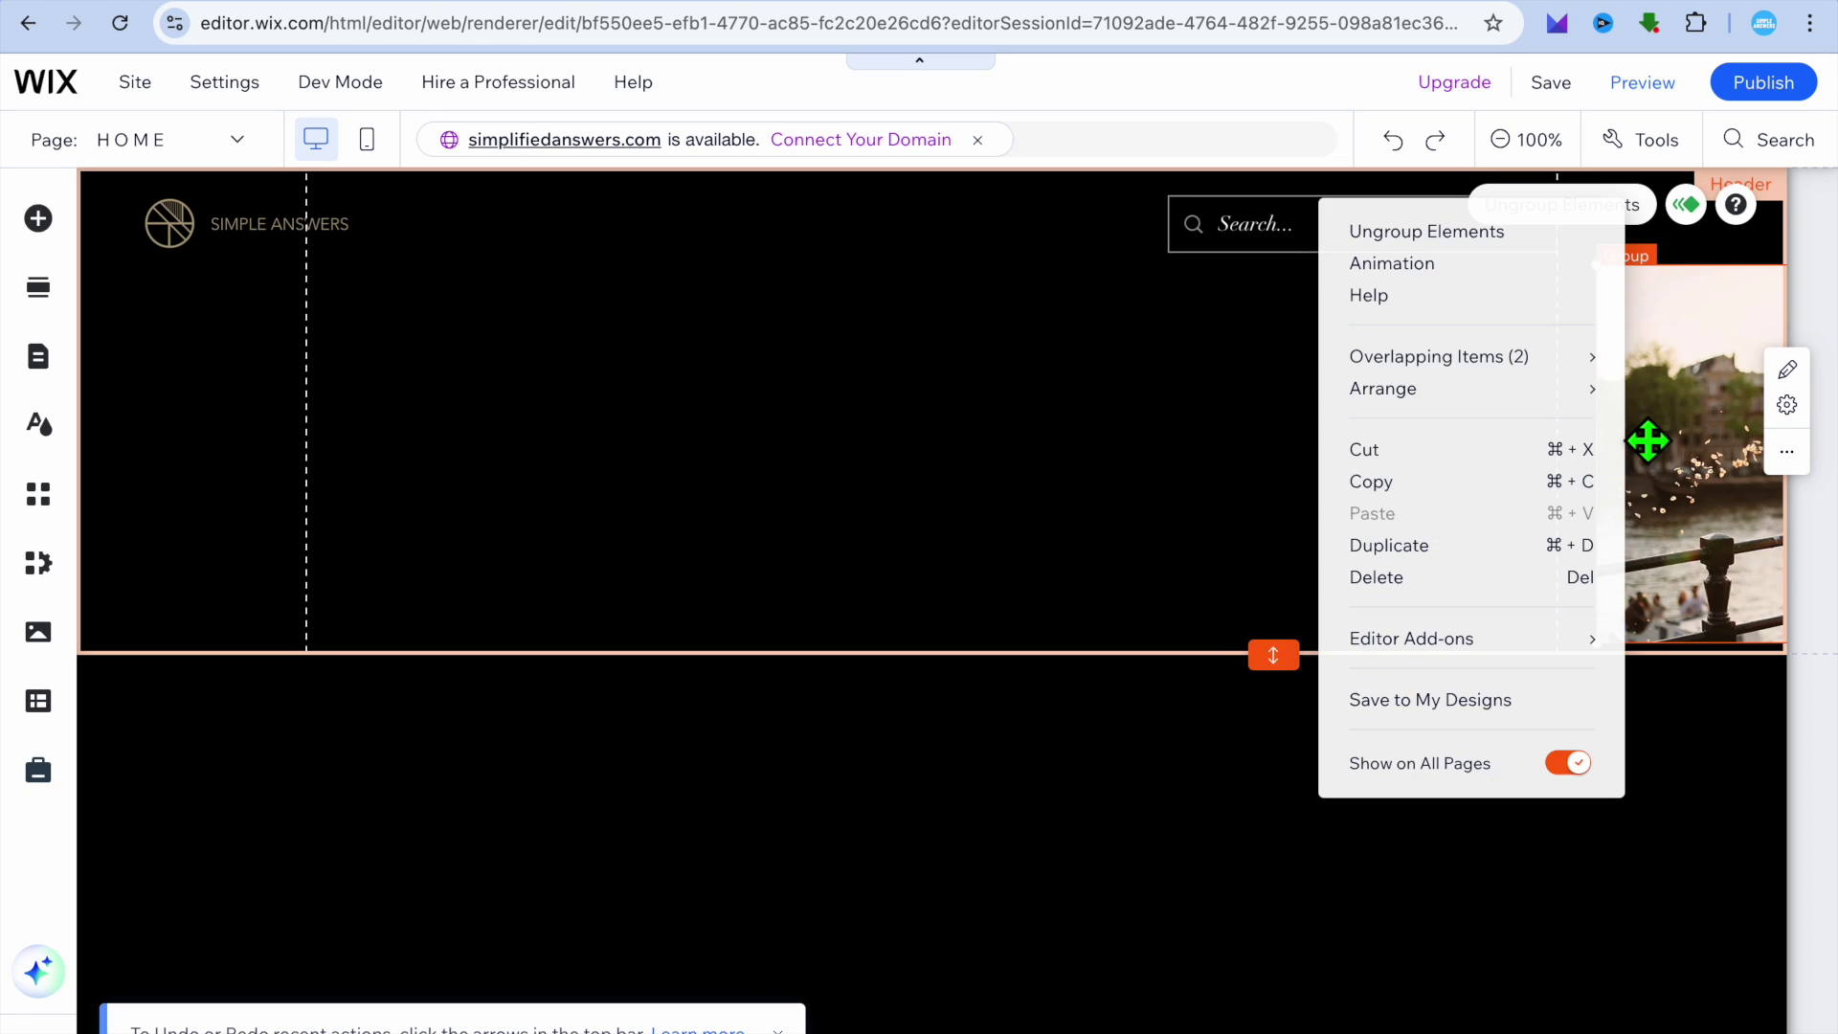
left_click(1426, 579)
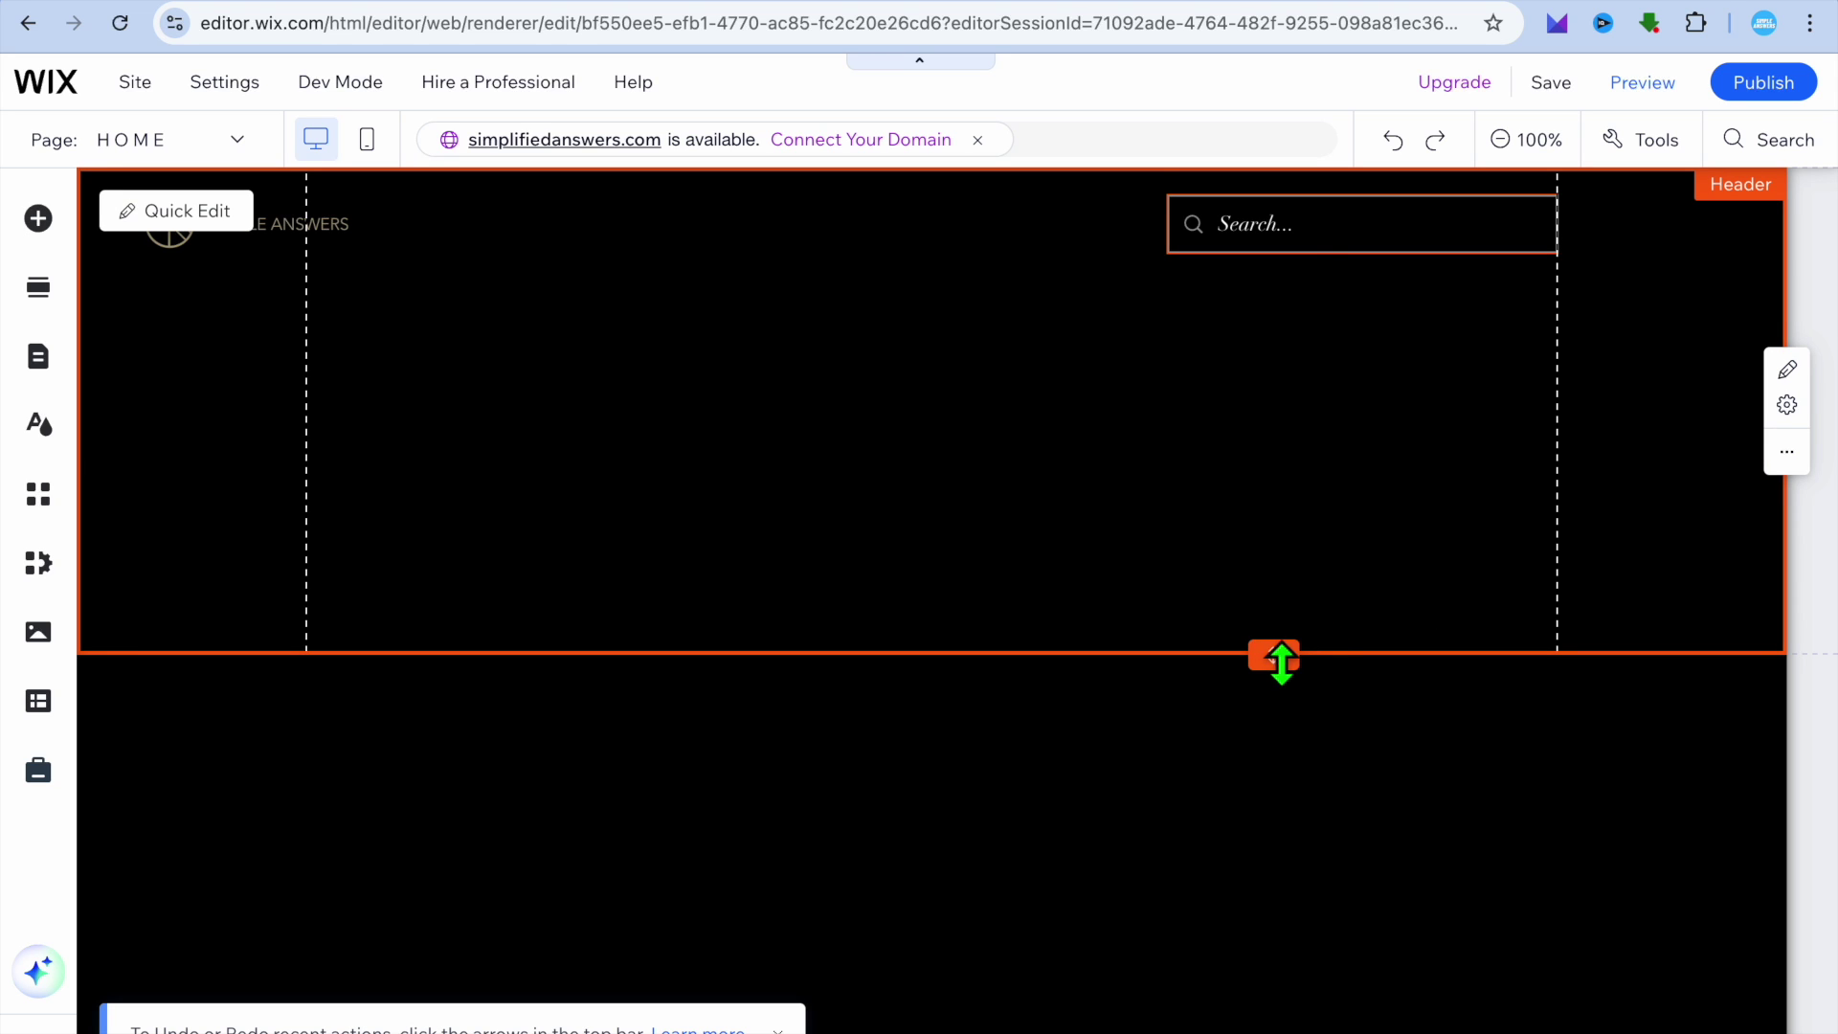
left_click_drag(1276, 657, 1280, 413)
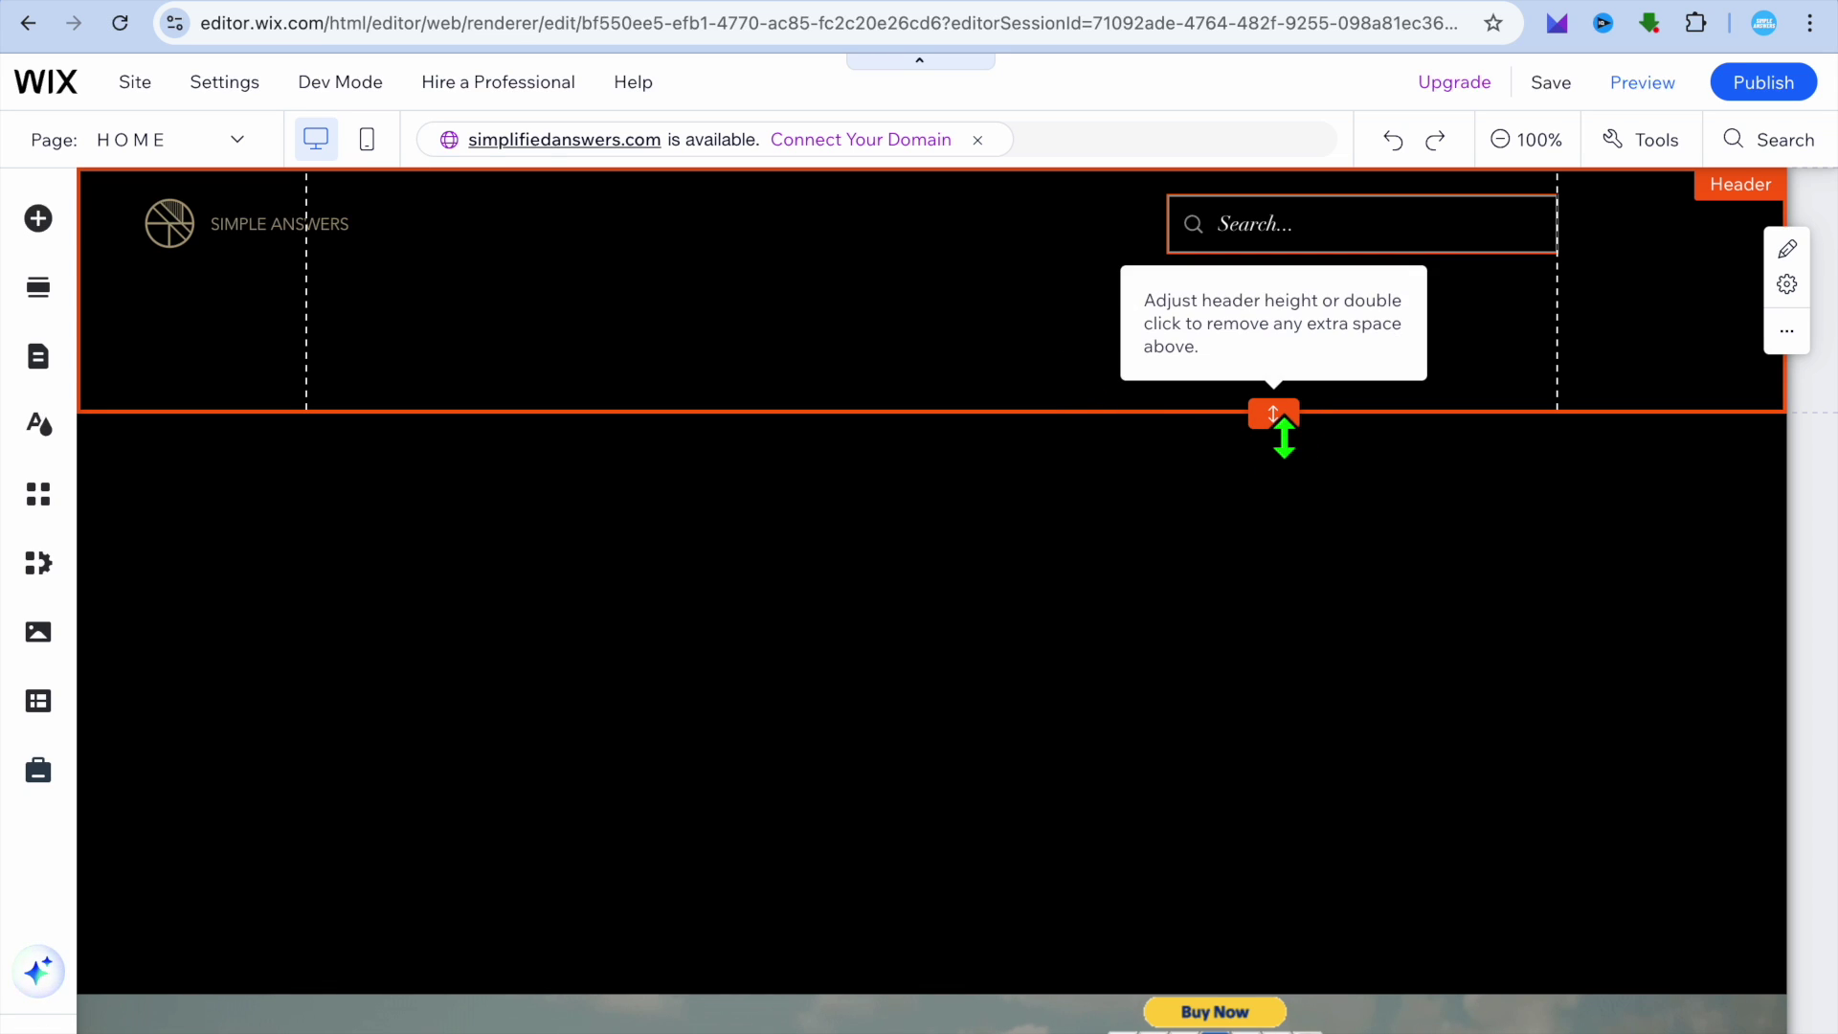
left_click_drag(1284, 436, 1279, 622)
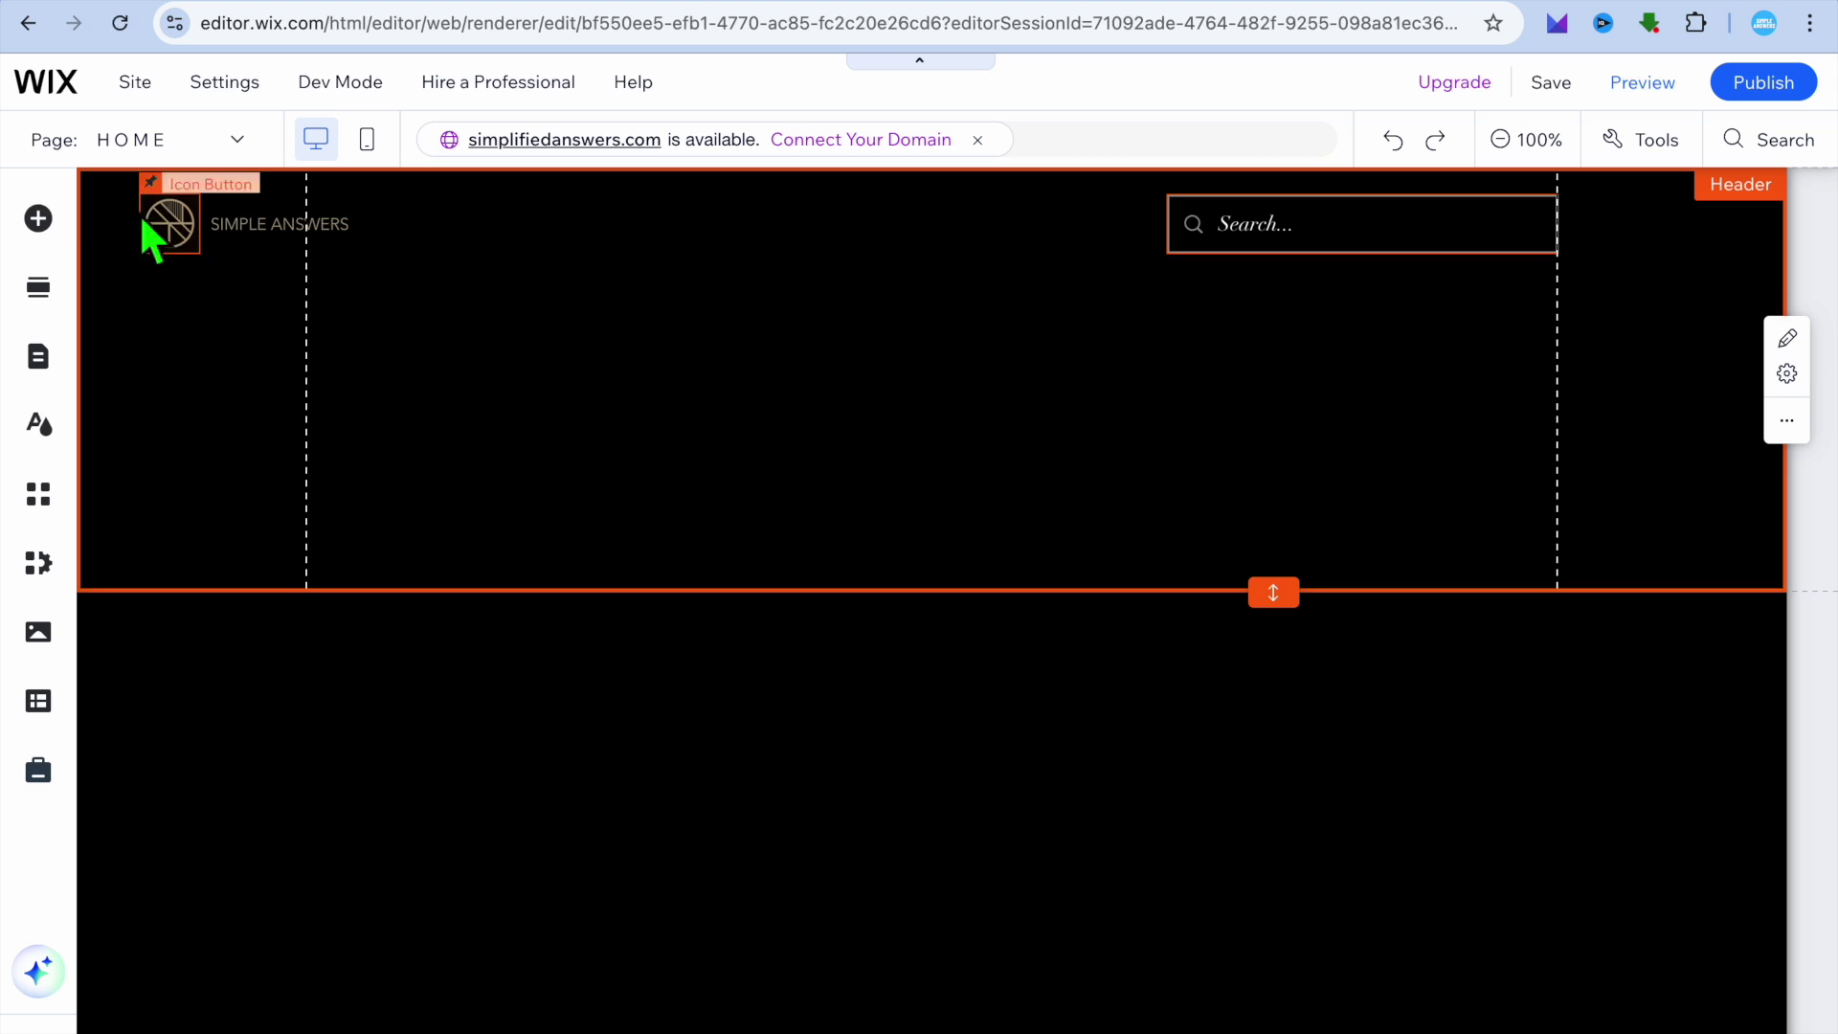
- Add the free Wix image 'Pink Skirt' to the header beside the logo and search box
left_click(39, 220)
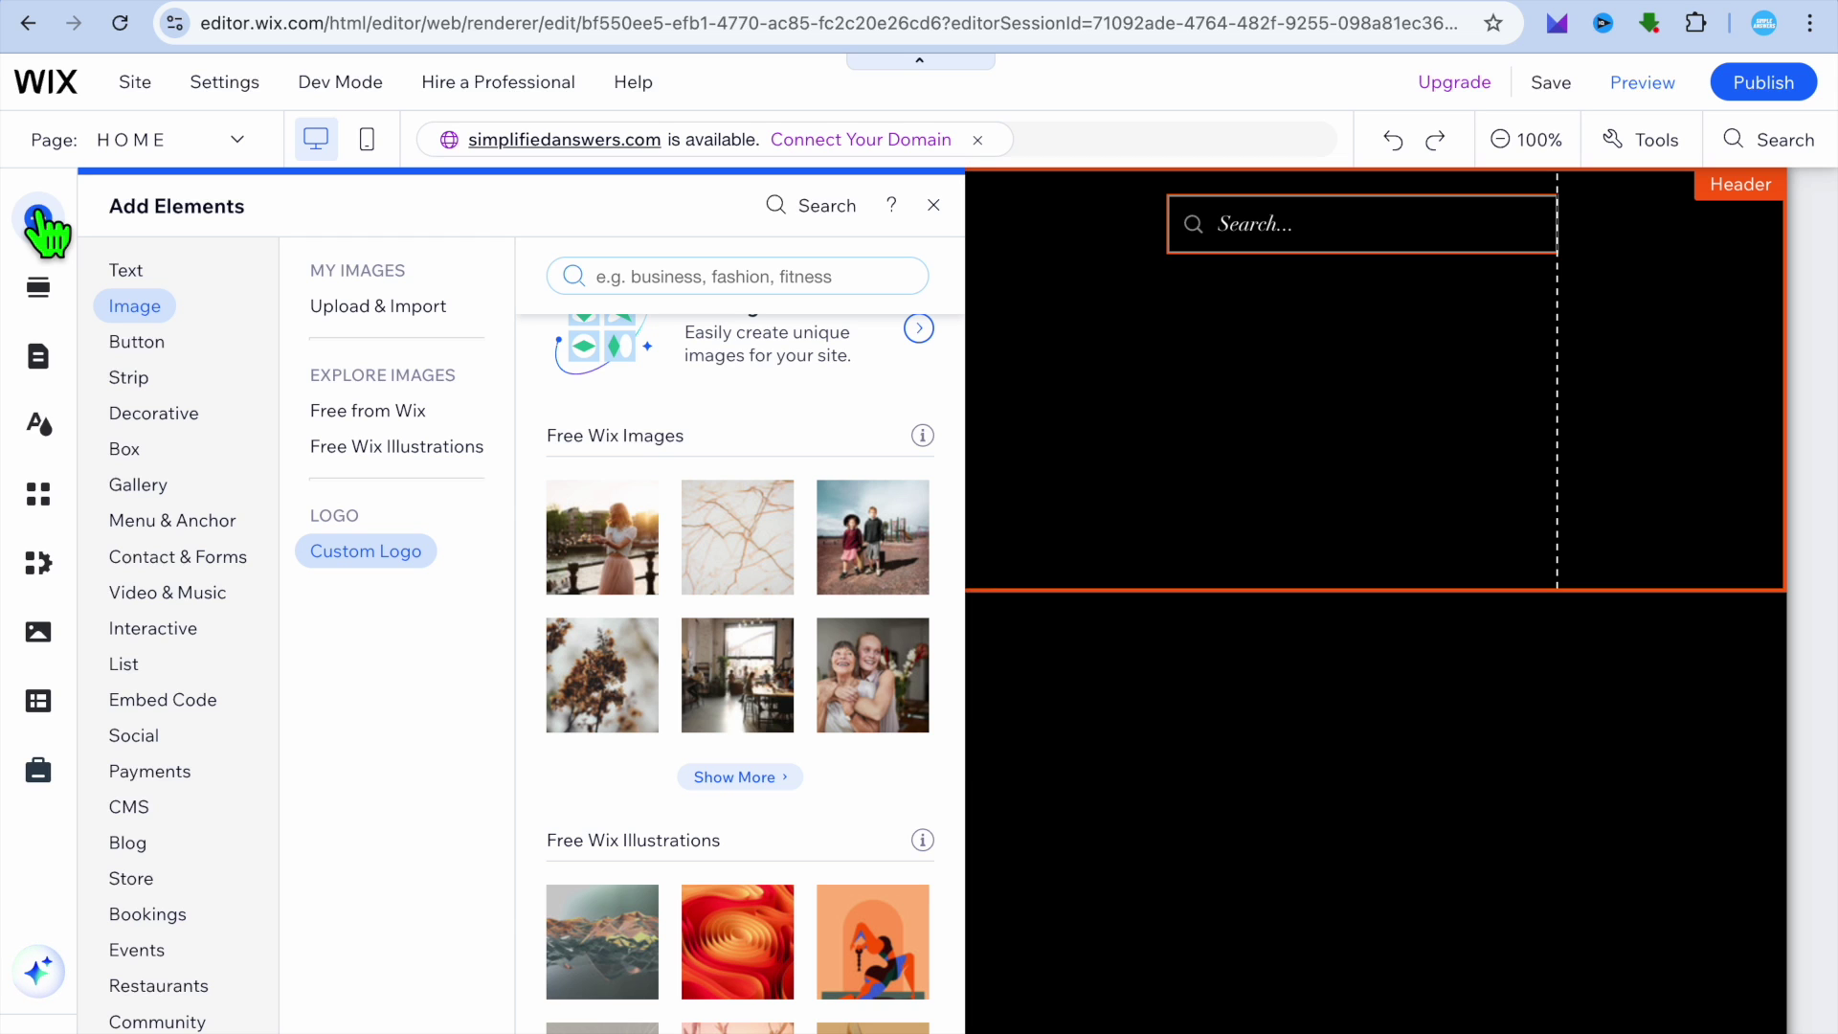
left_click(348, 307)
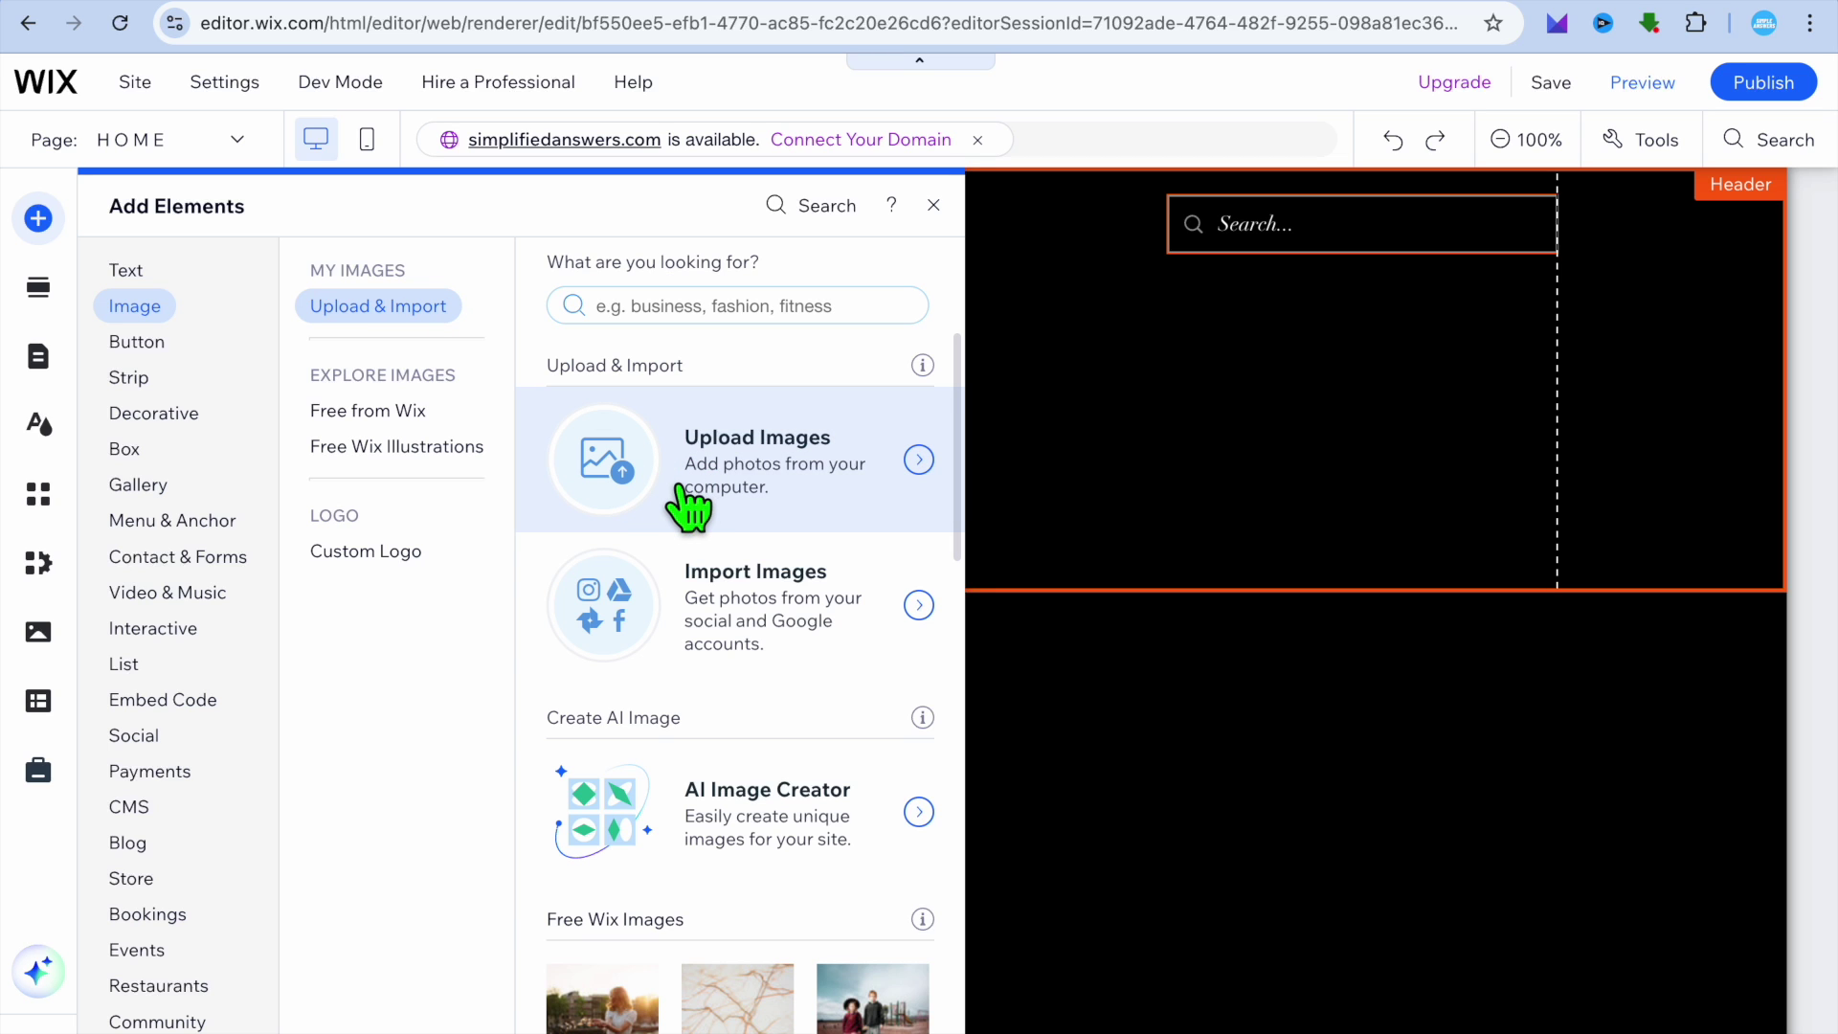
scroll(688, 508, "down", 5)
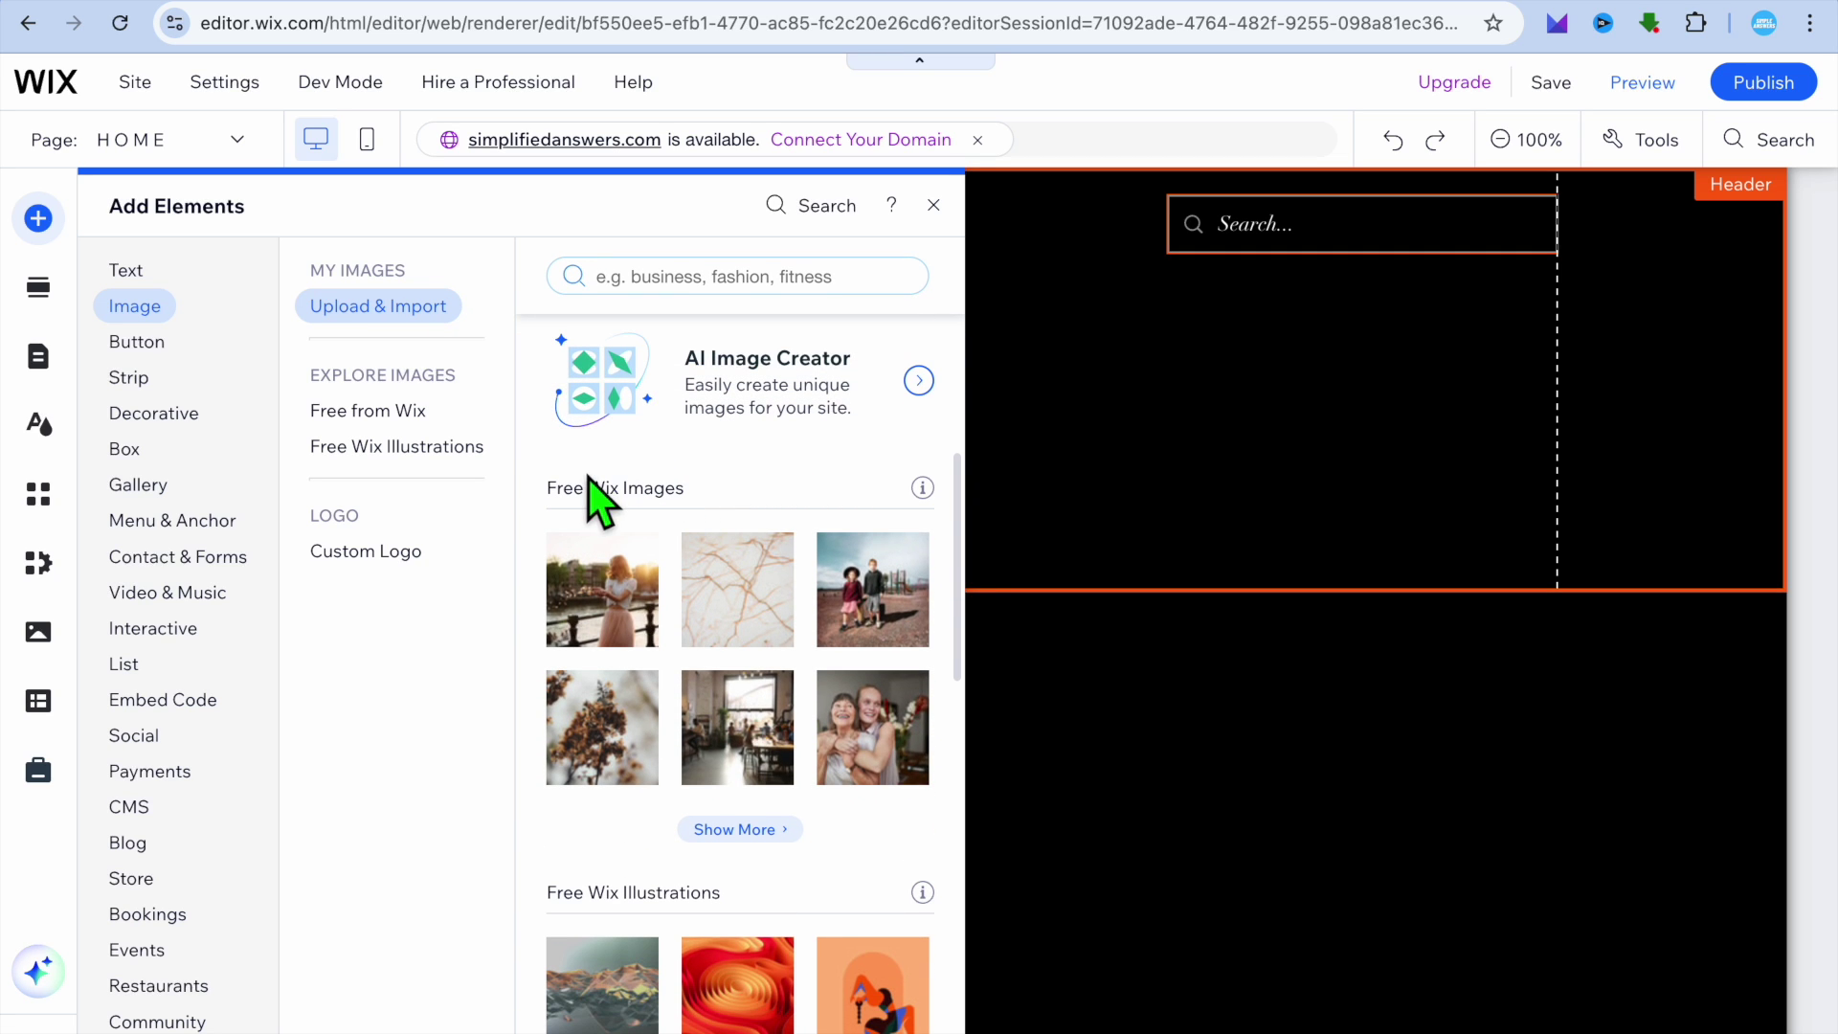
mouse_move(595, 603)
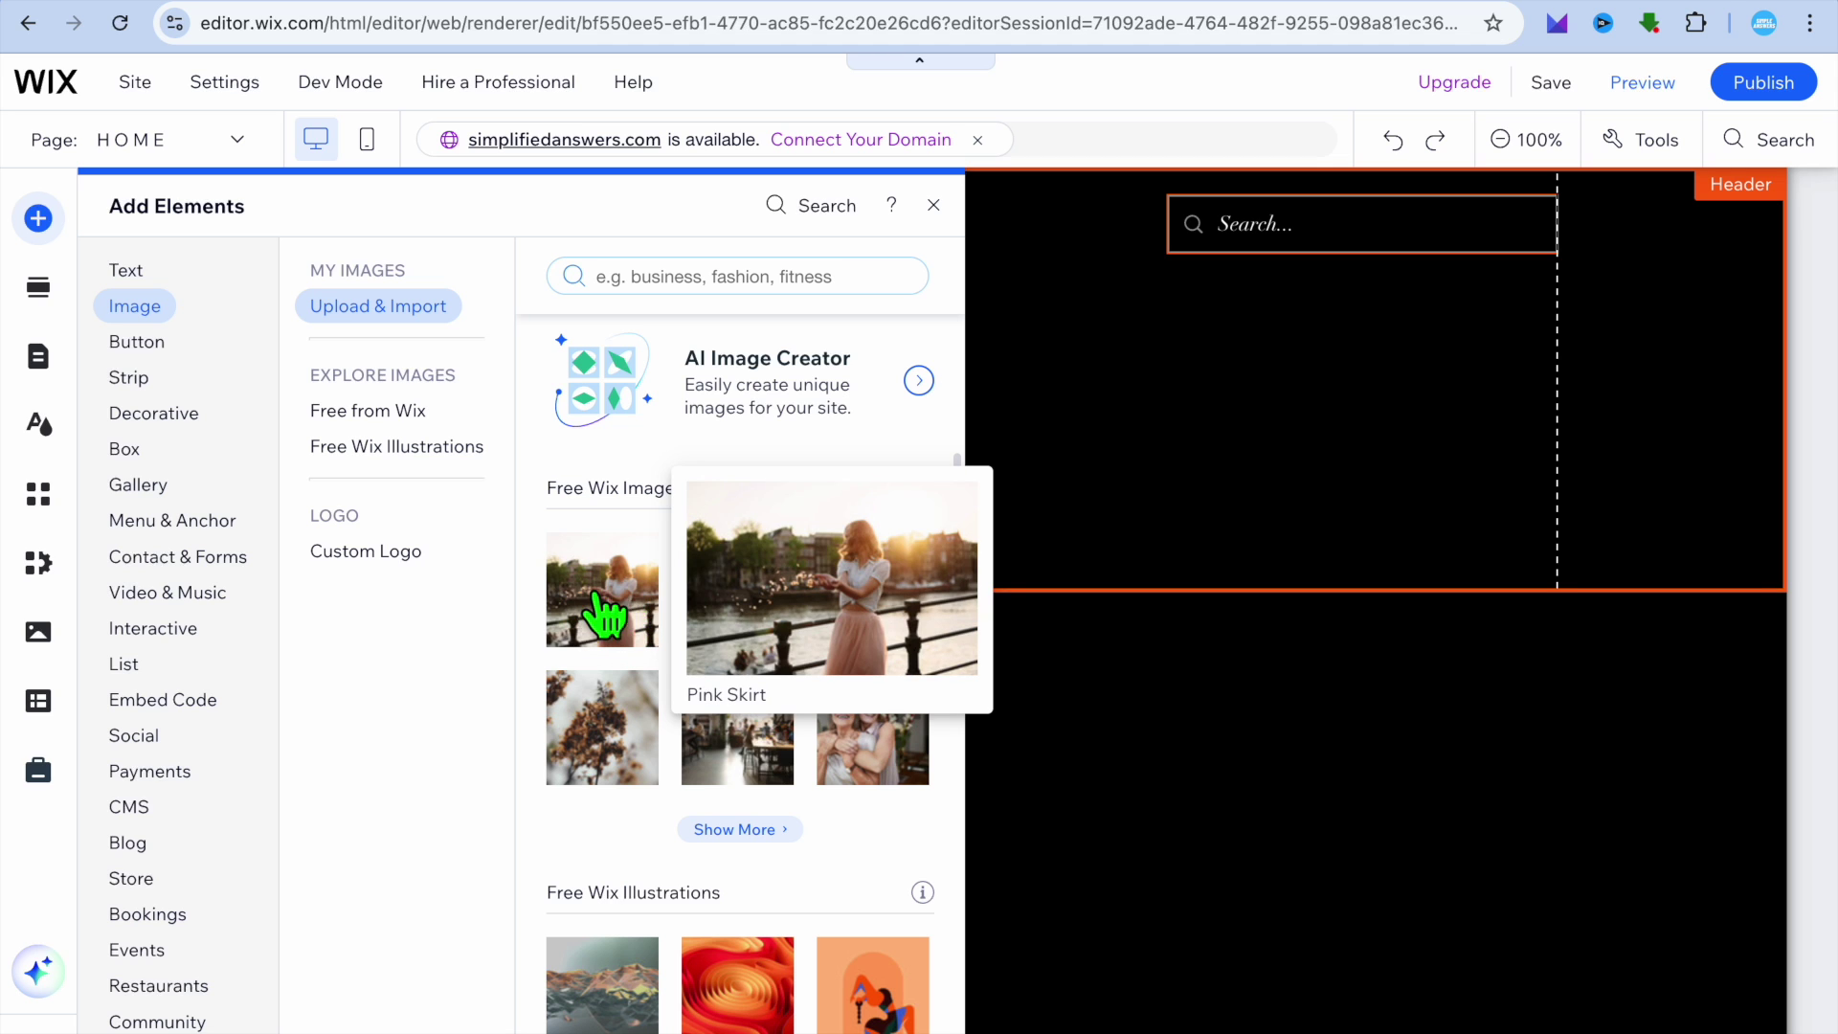
left_click_drag(599, 603, 747, 418)
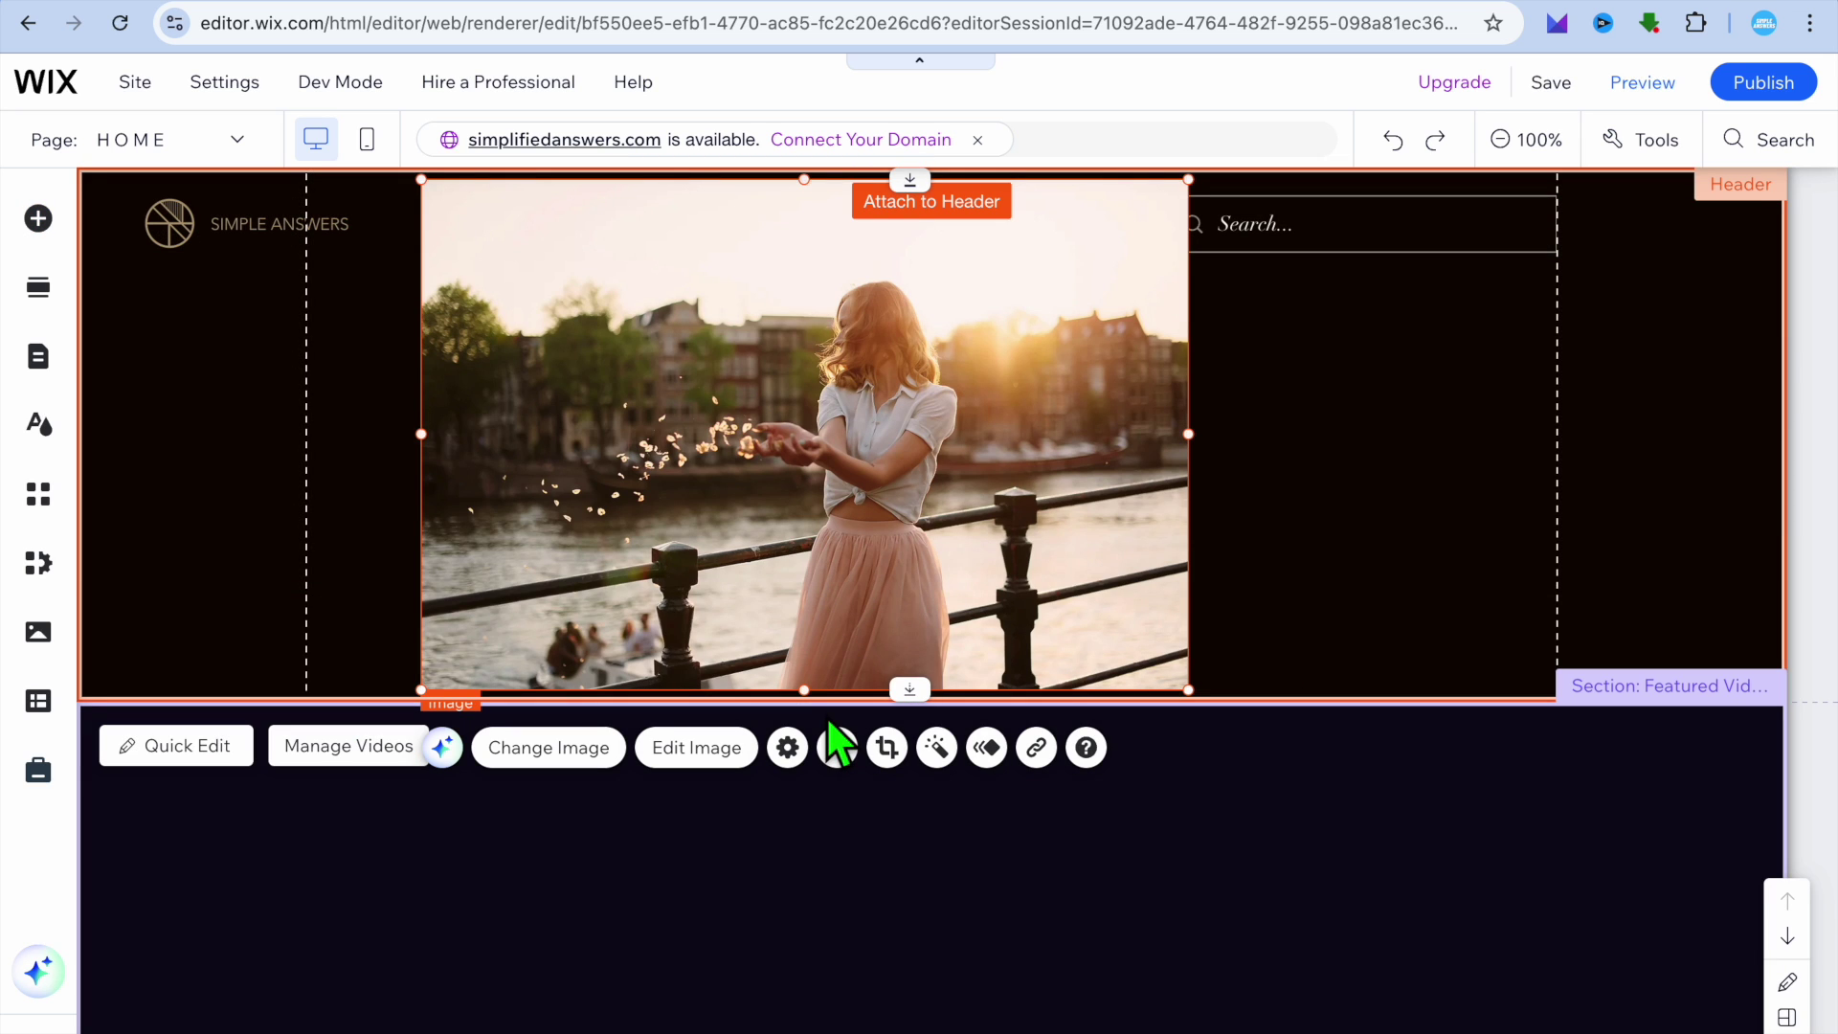
- Shrink the Pink Skirt image, move it left below the logo, and shorten the header to fit
left_click_drag(823, 713, 821, 477)
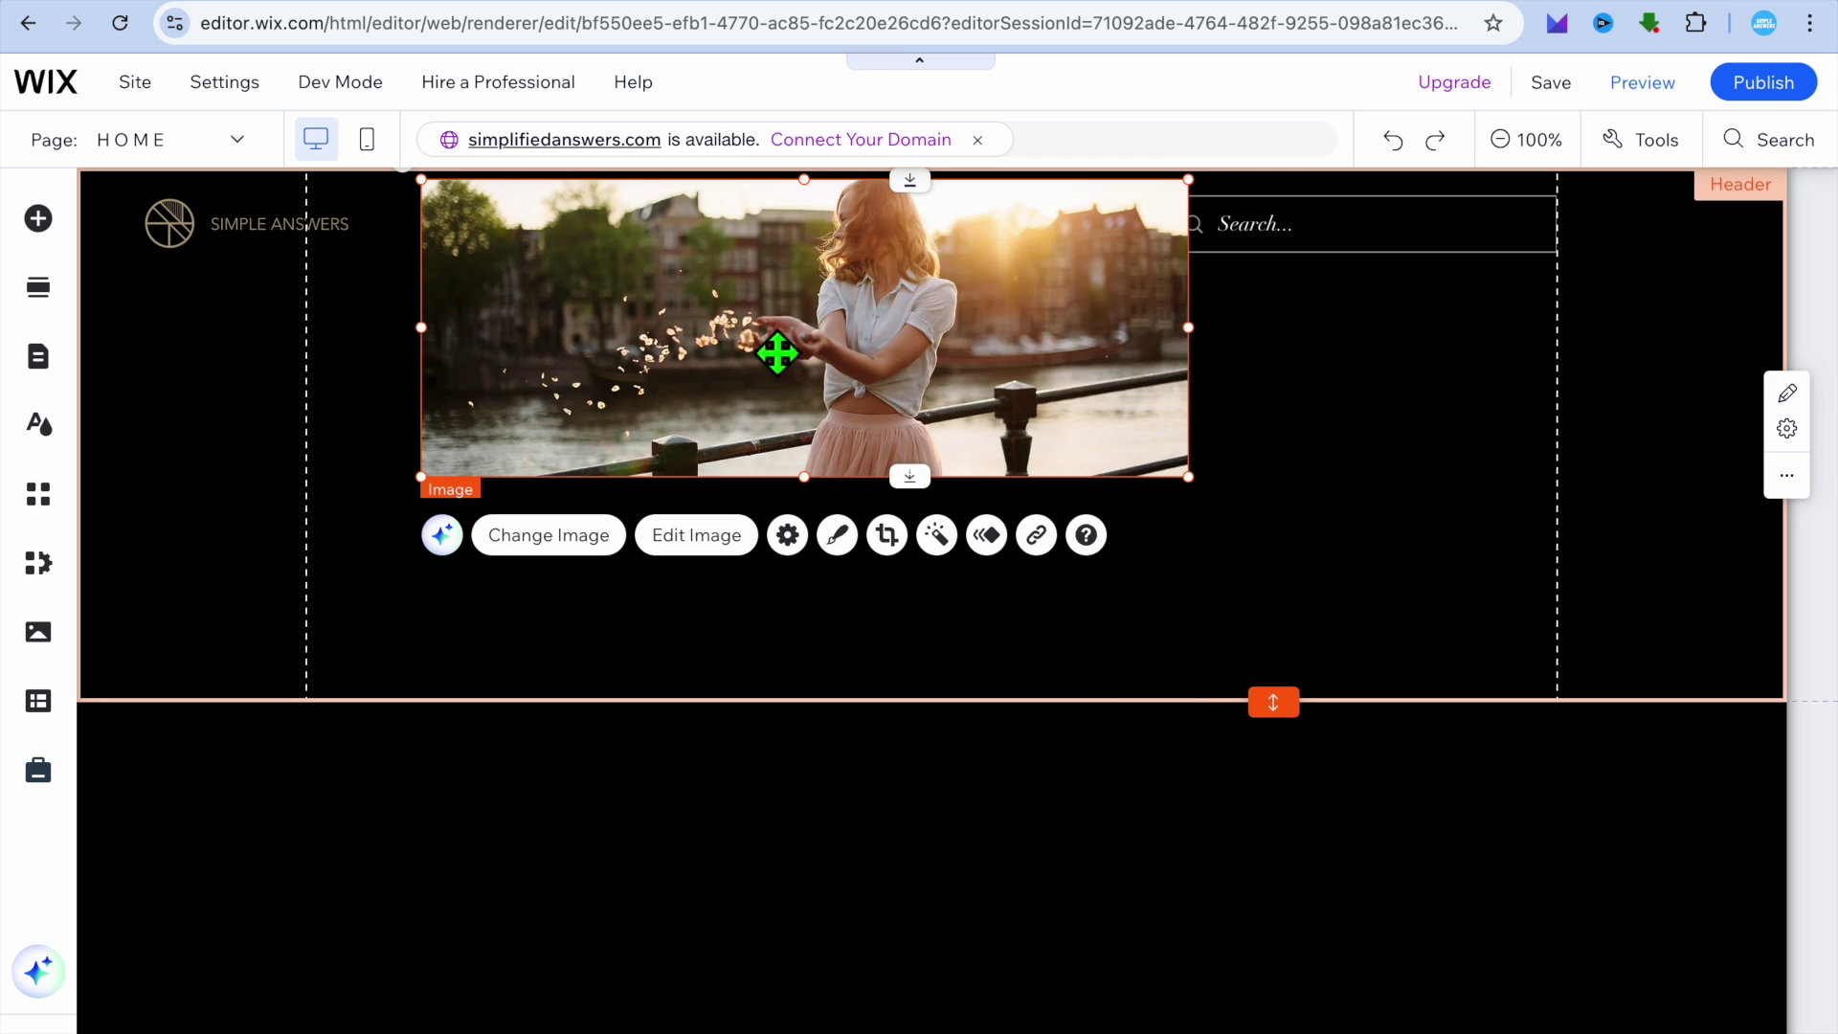
left_click_drag(777, 354, 452, 496)
left_click_drag(892, 501, 714, 488)
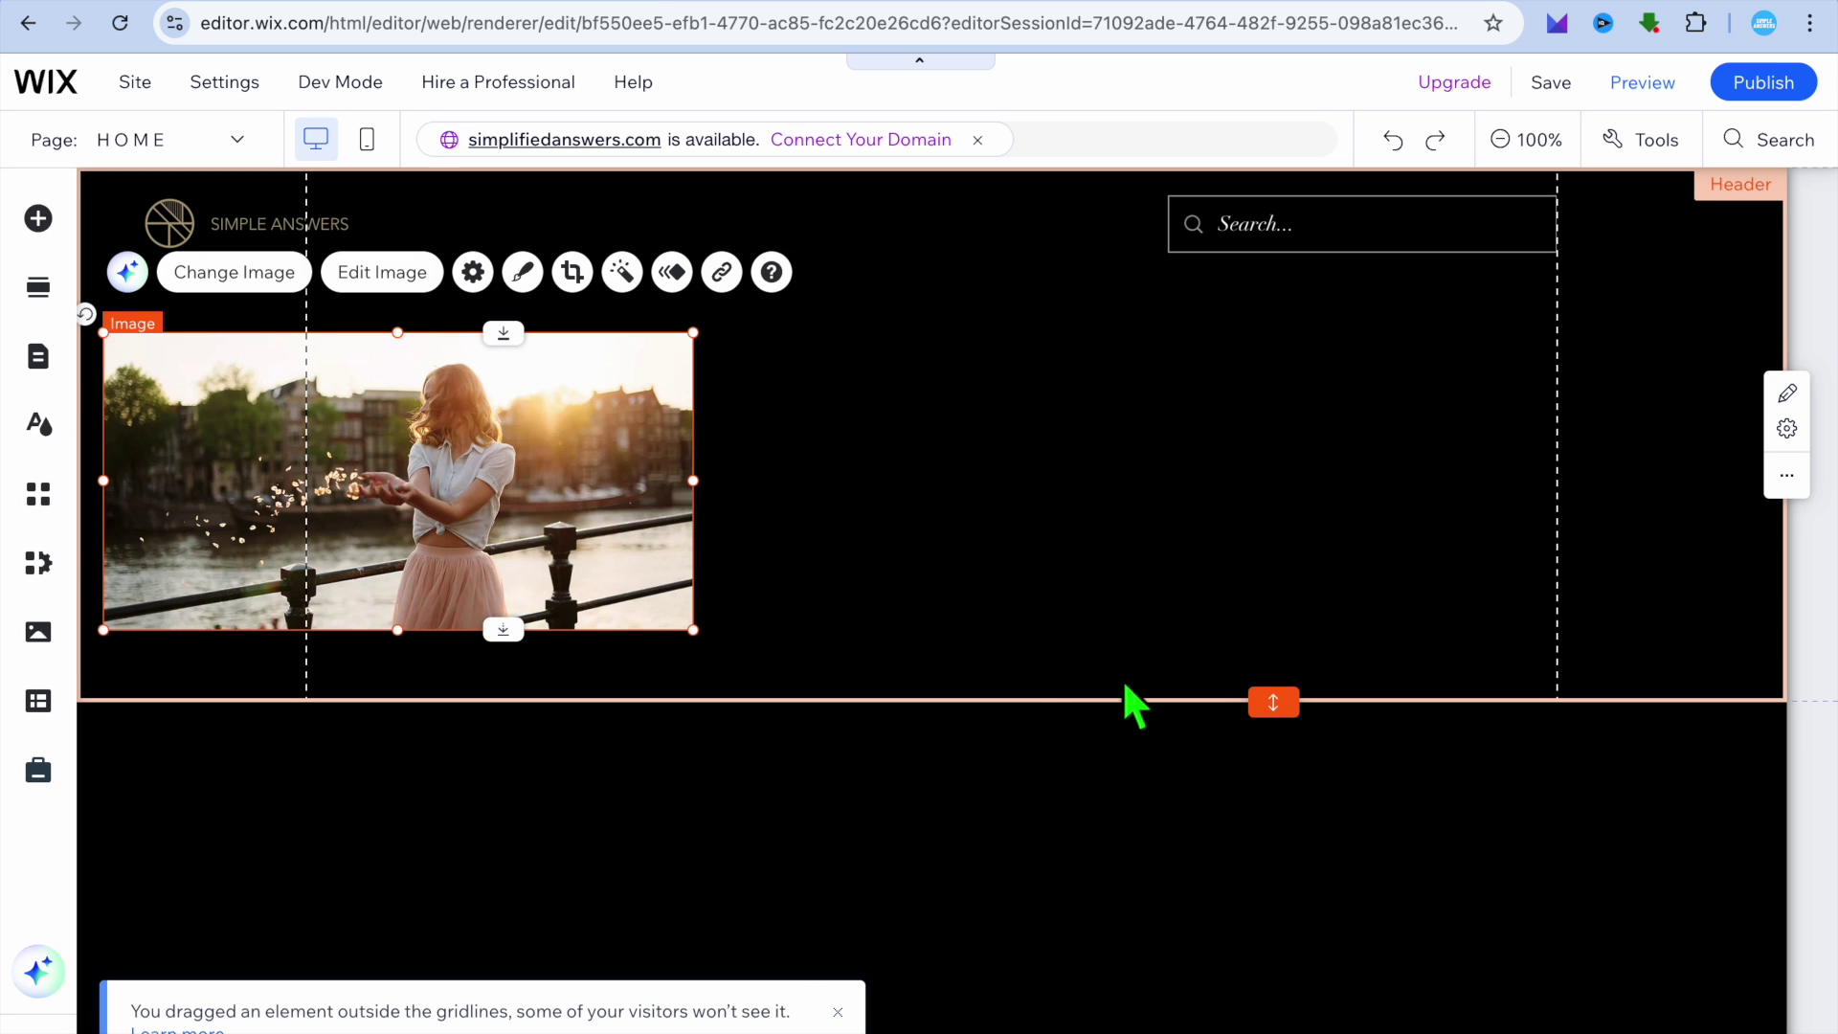
left_click(1124, 693)
left_click_drag(1289, 725, 1283, 660)
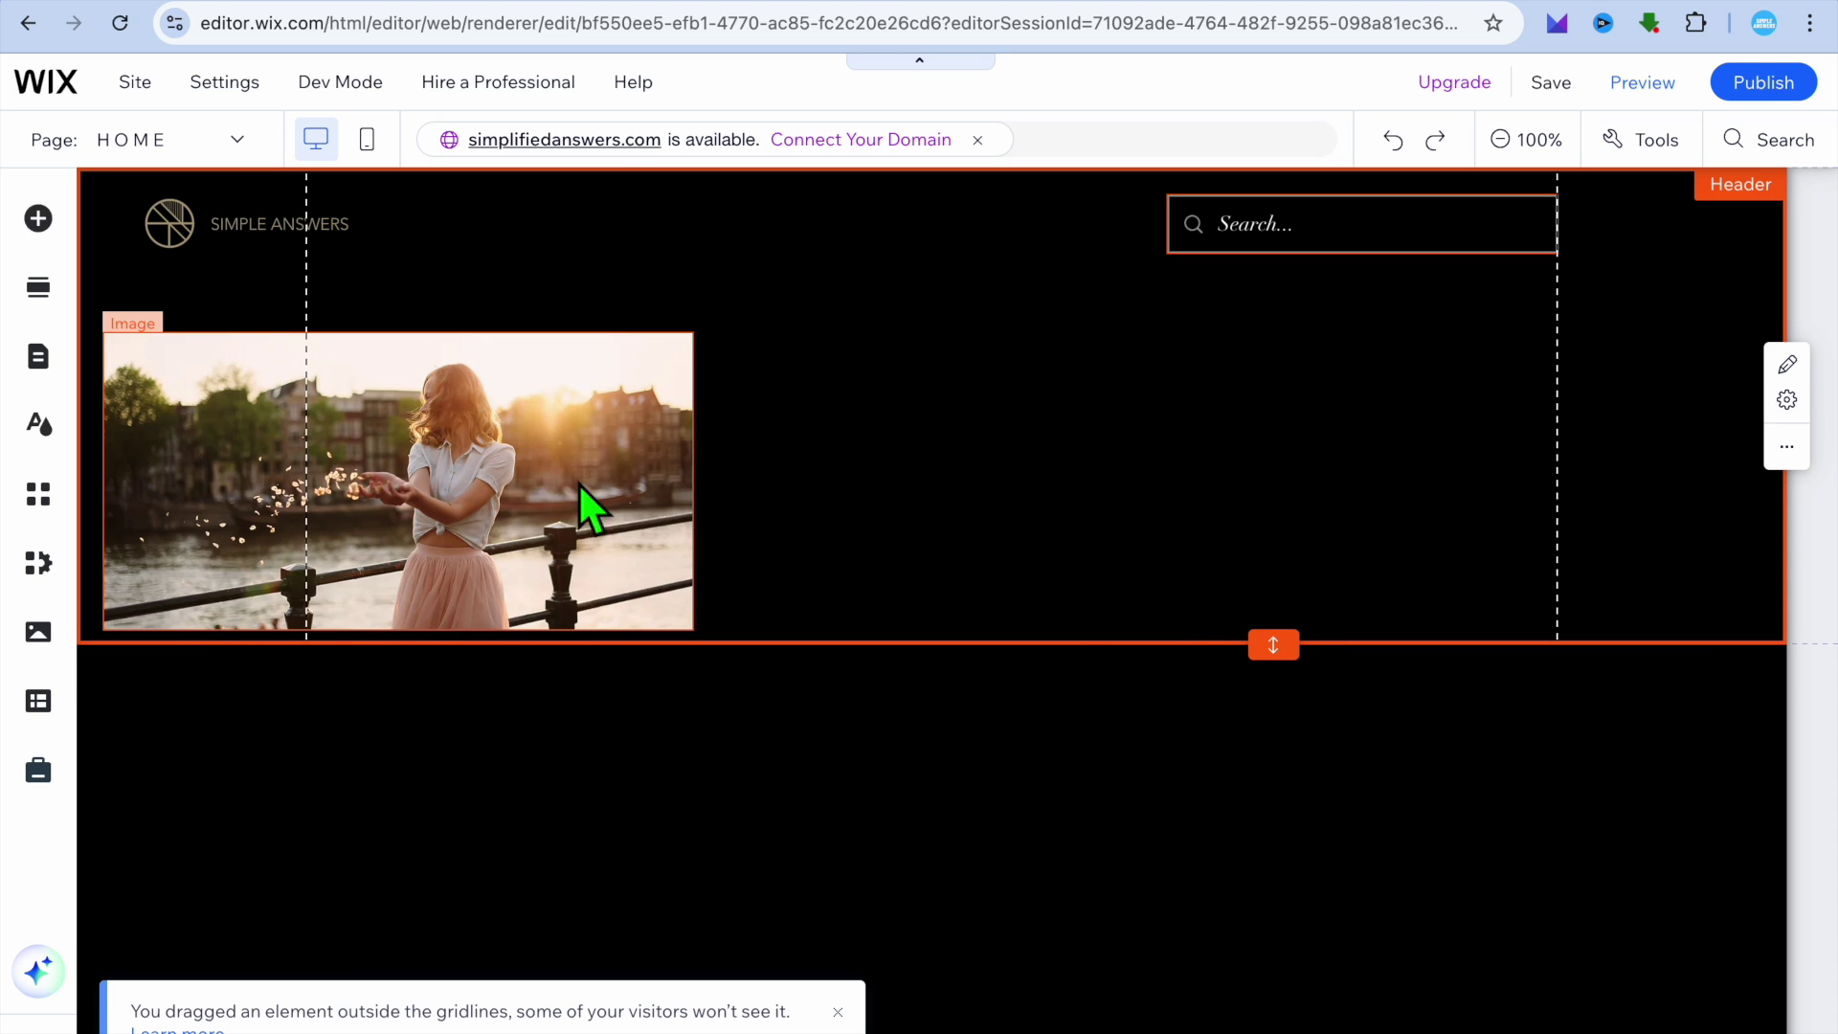
left_click(481, 497)
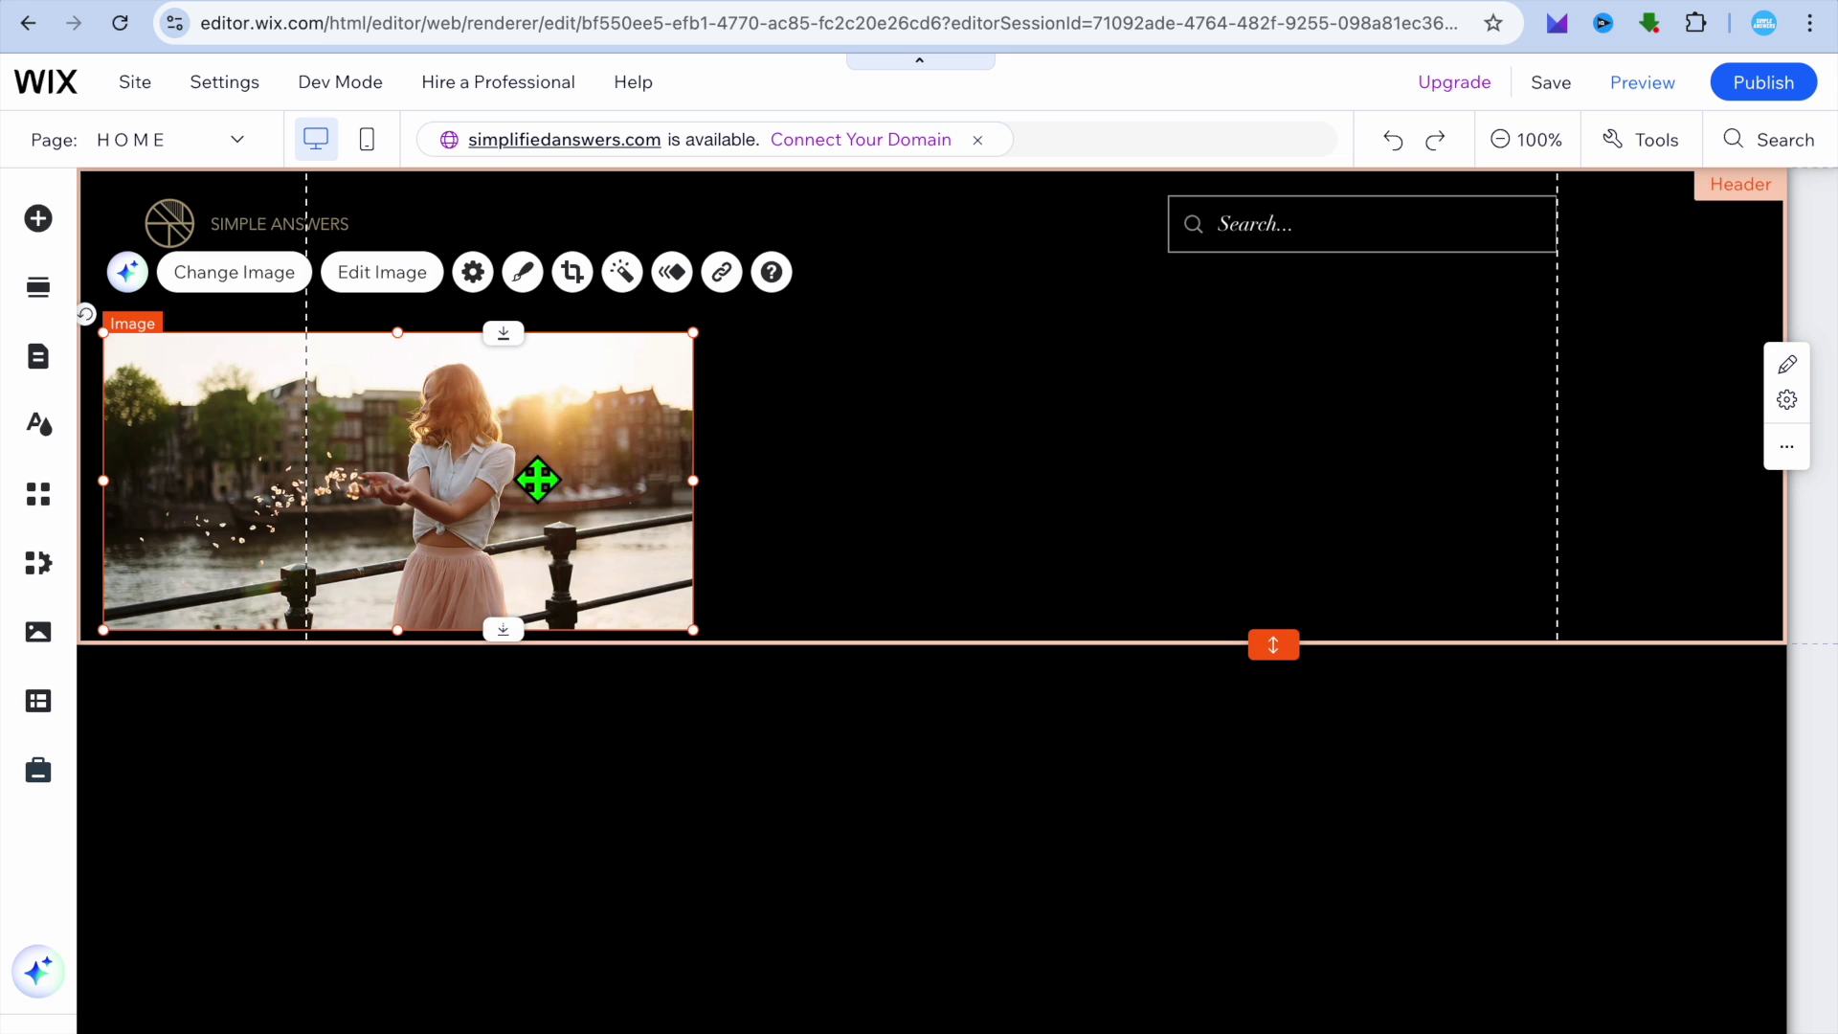
- Duplicate the Pink Skirt image twice and line the three copies up across the header
right_click(518, 460)
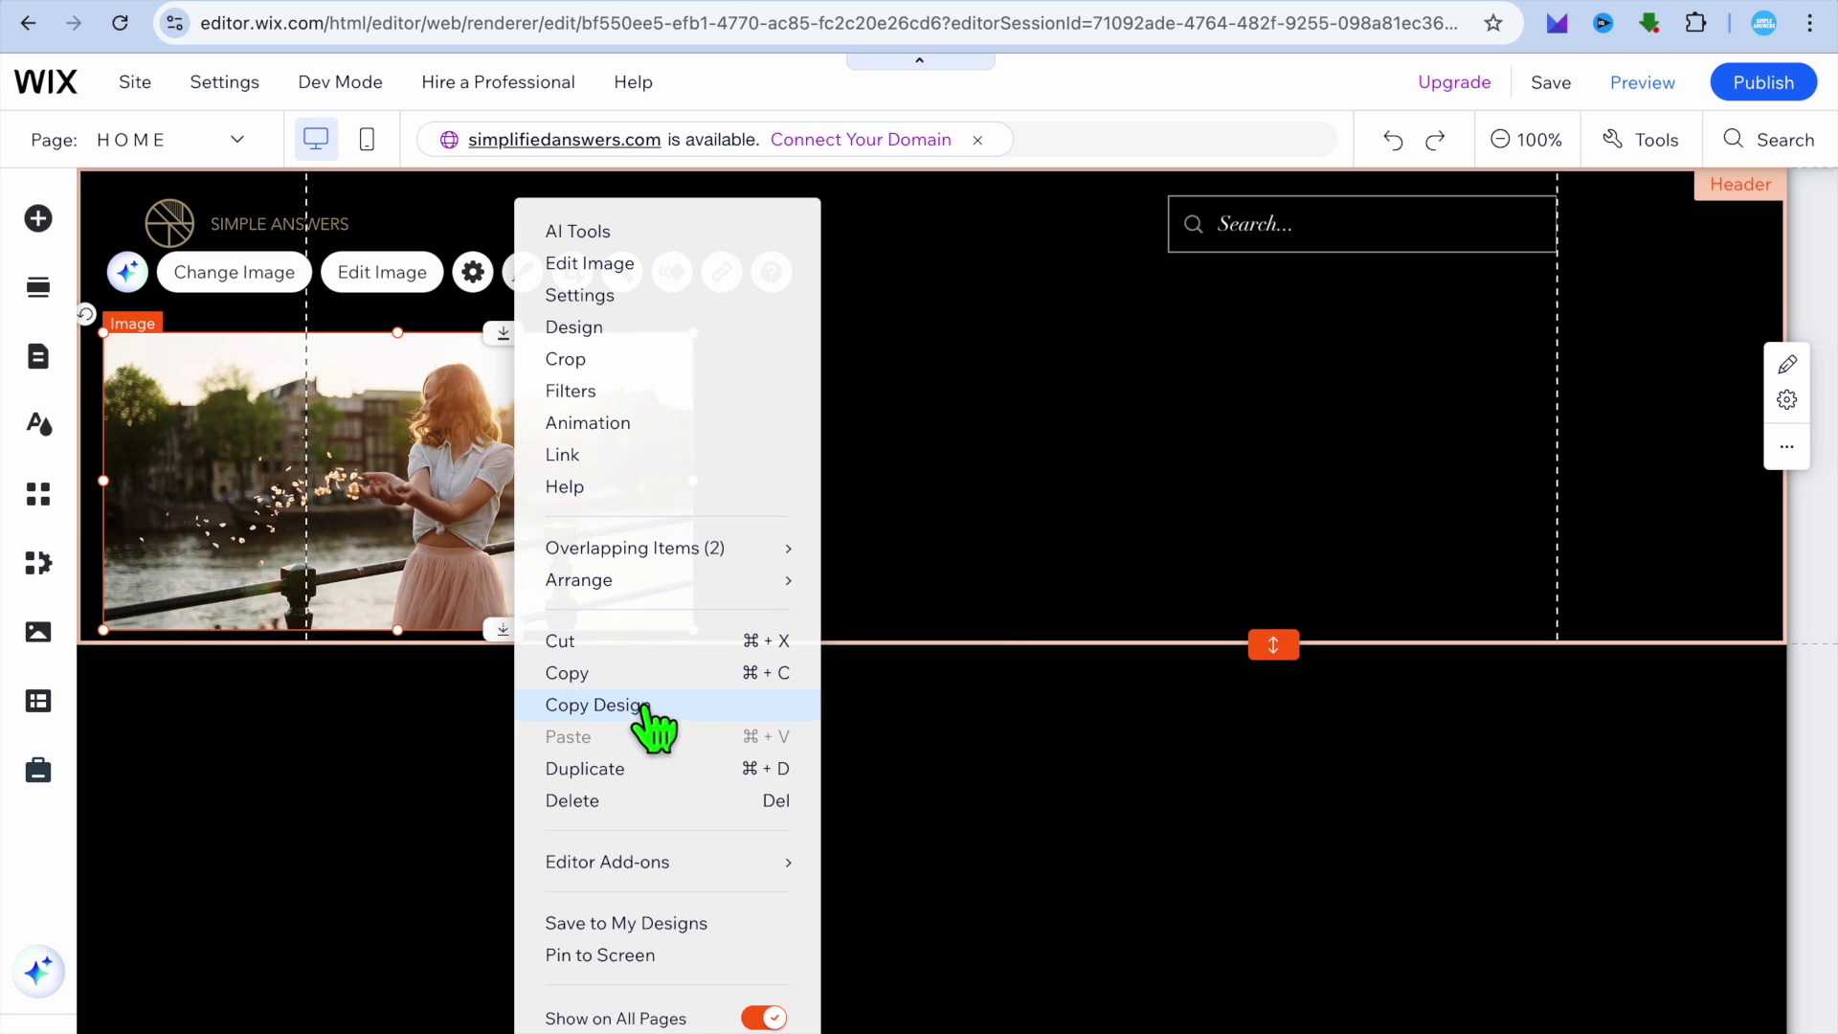
left_click(620, 770)
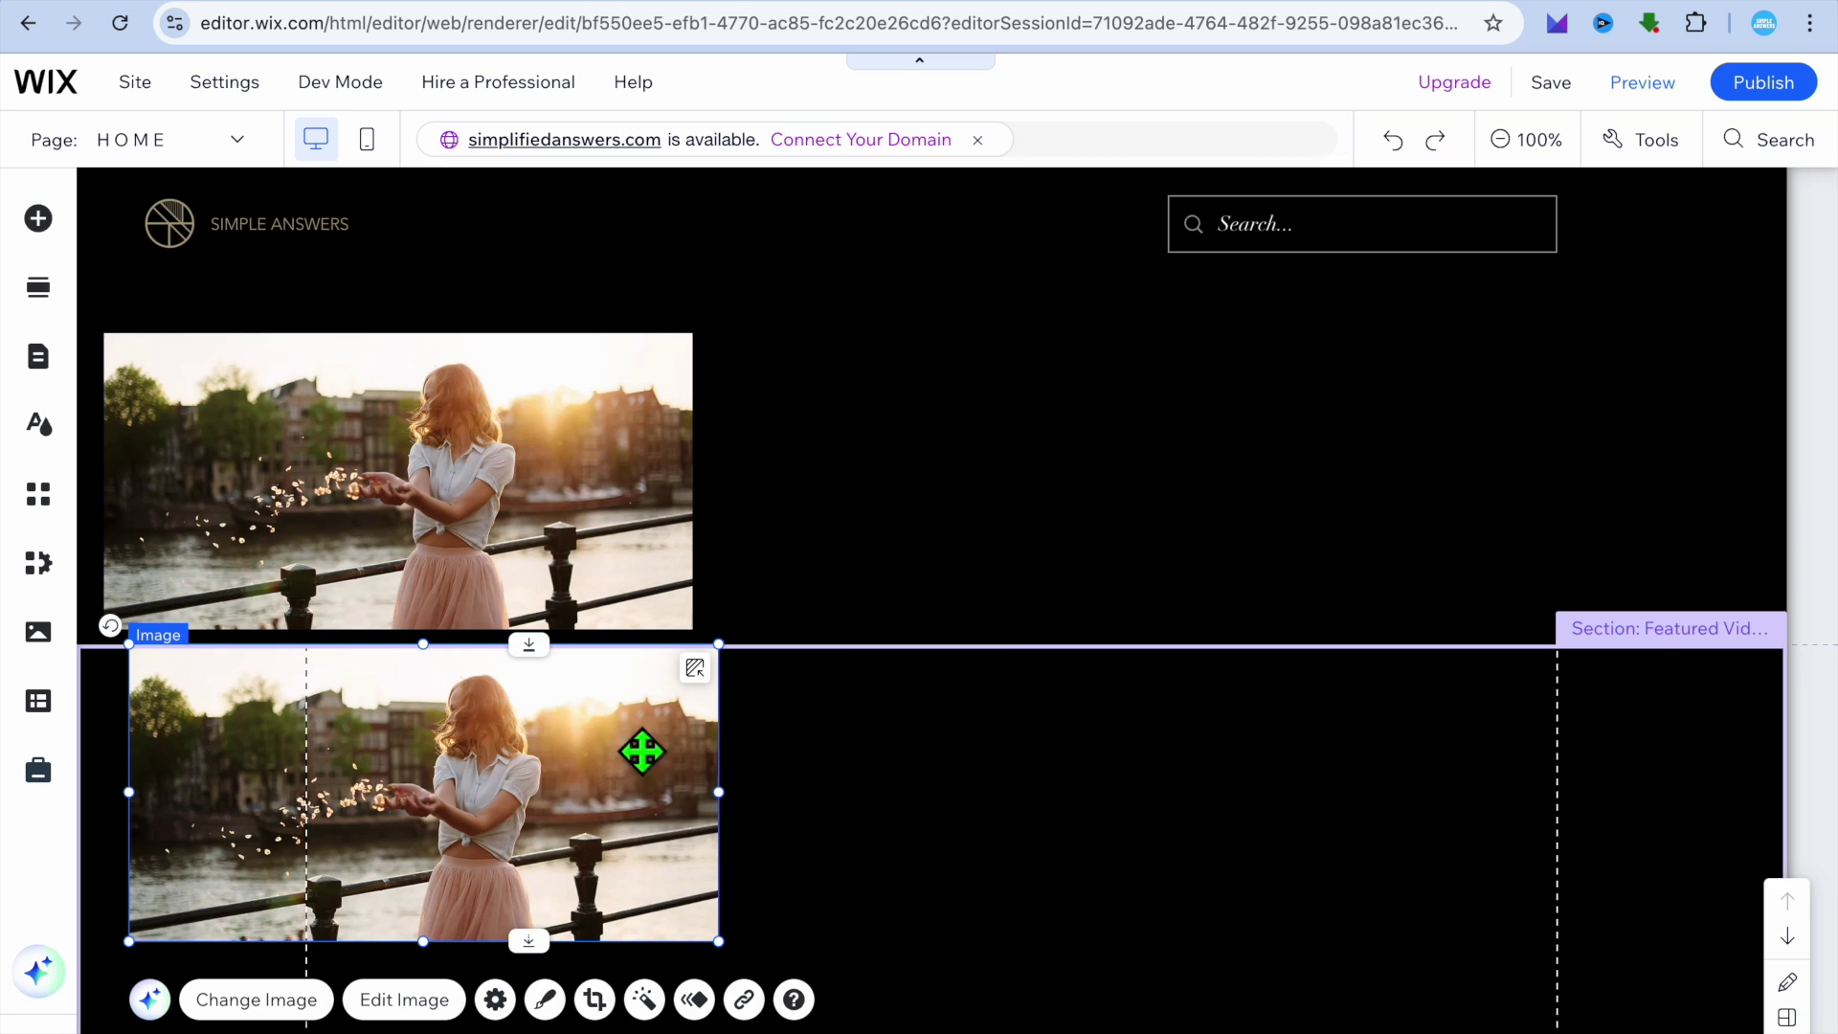
left_click_drag(579, 811, 1120, 508)
right_click(1098, 486)
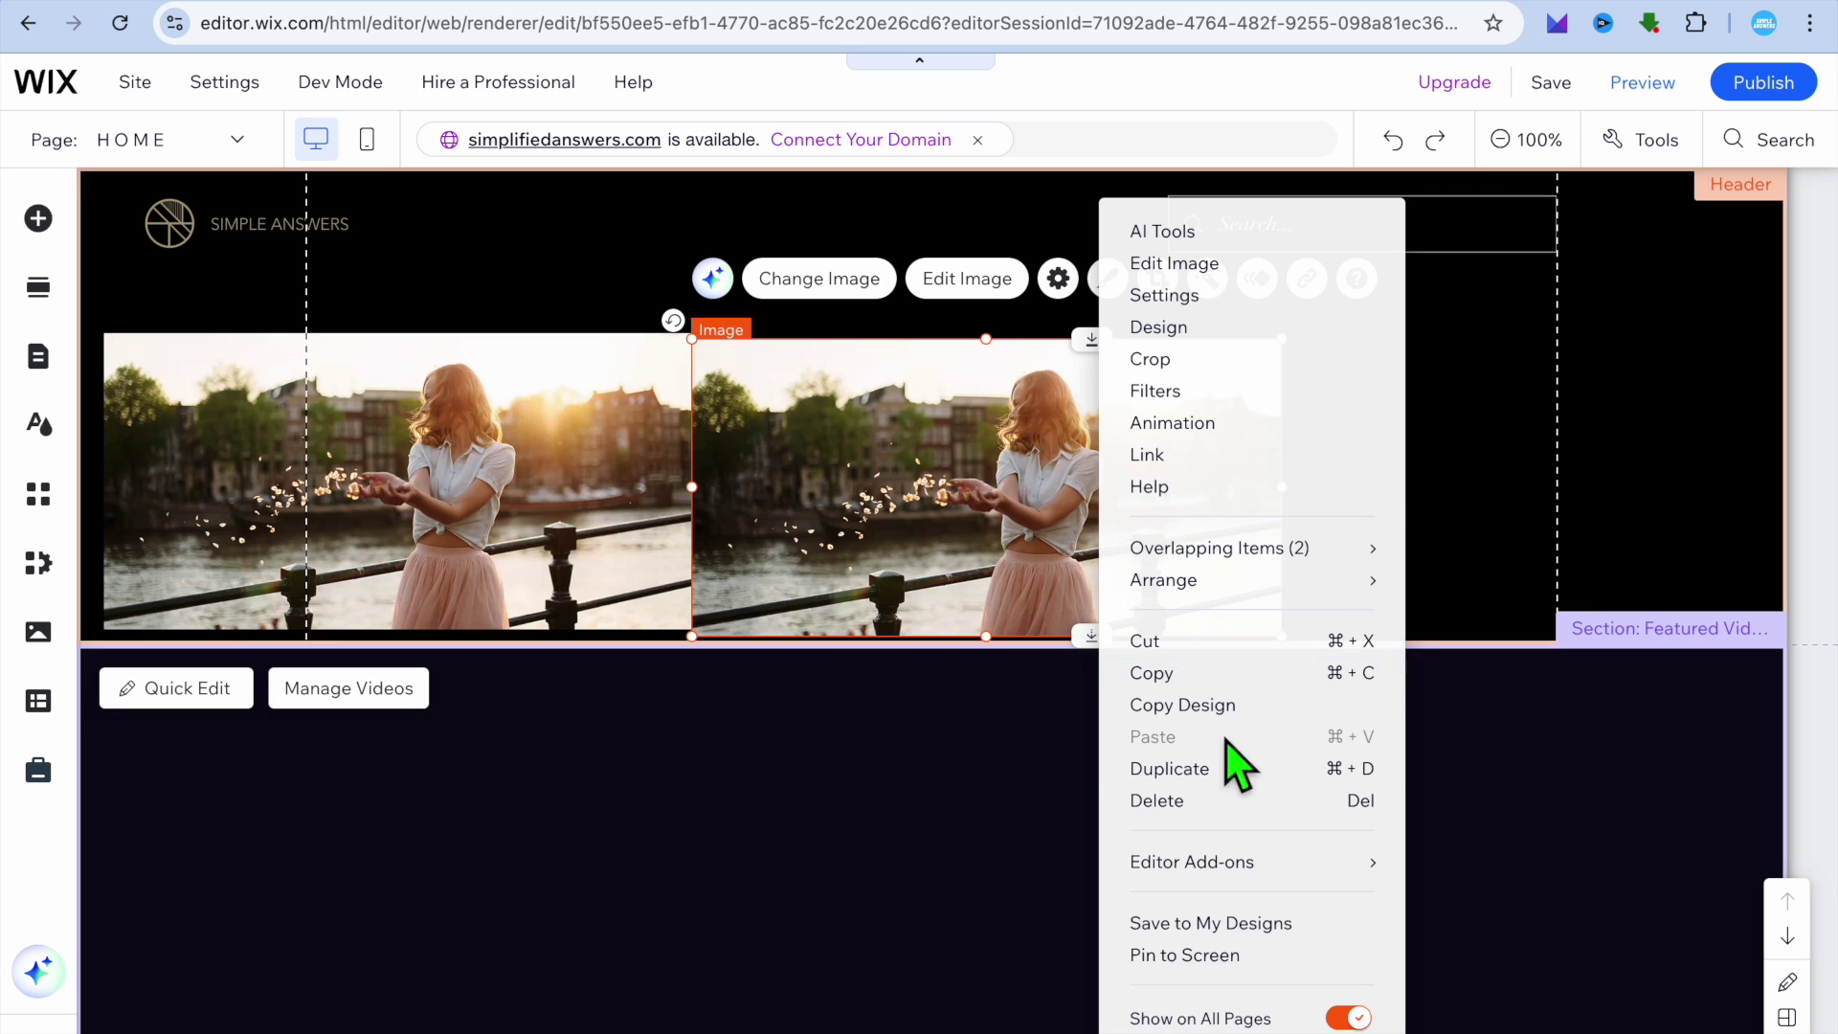
left_click(1163, 769)
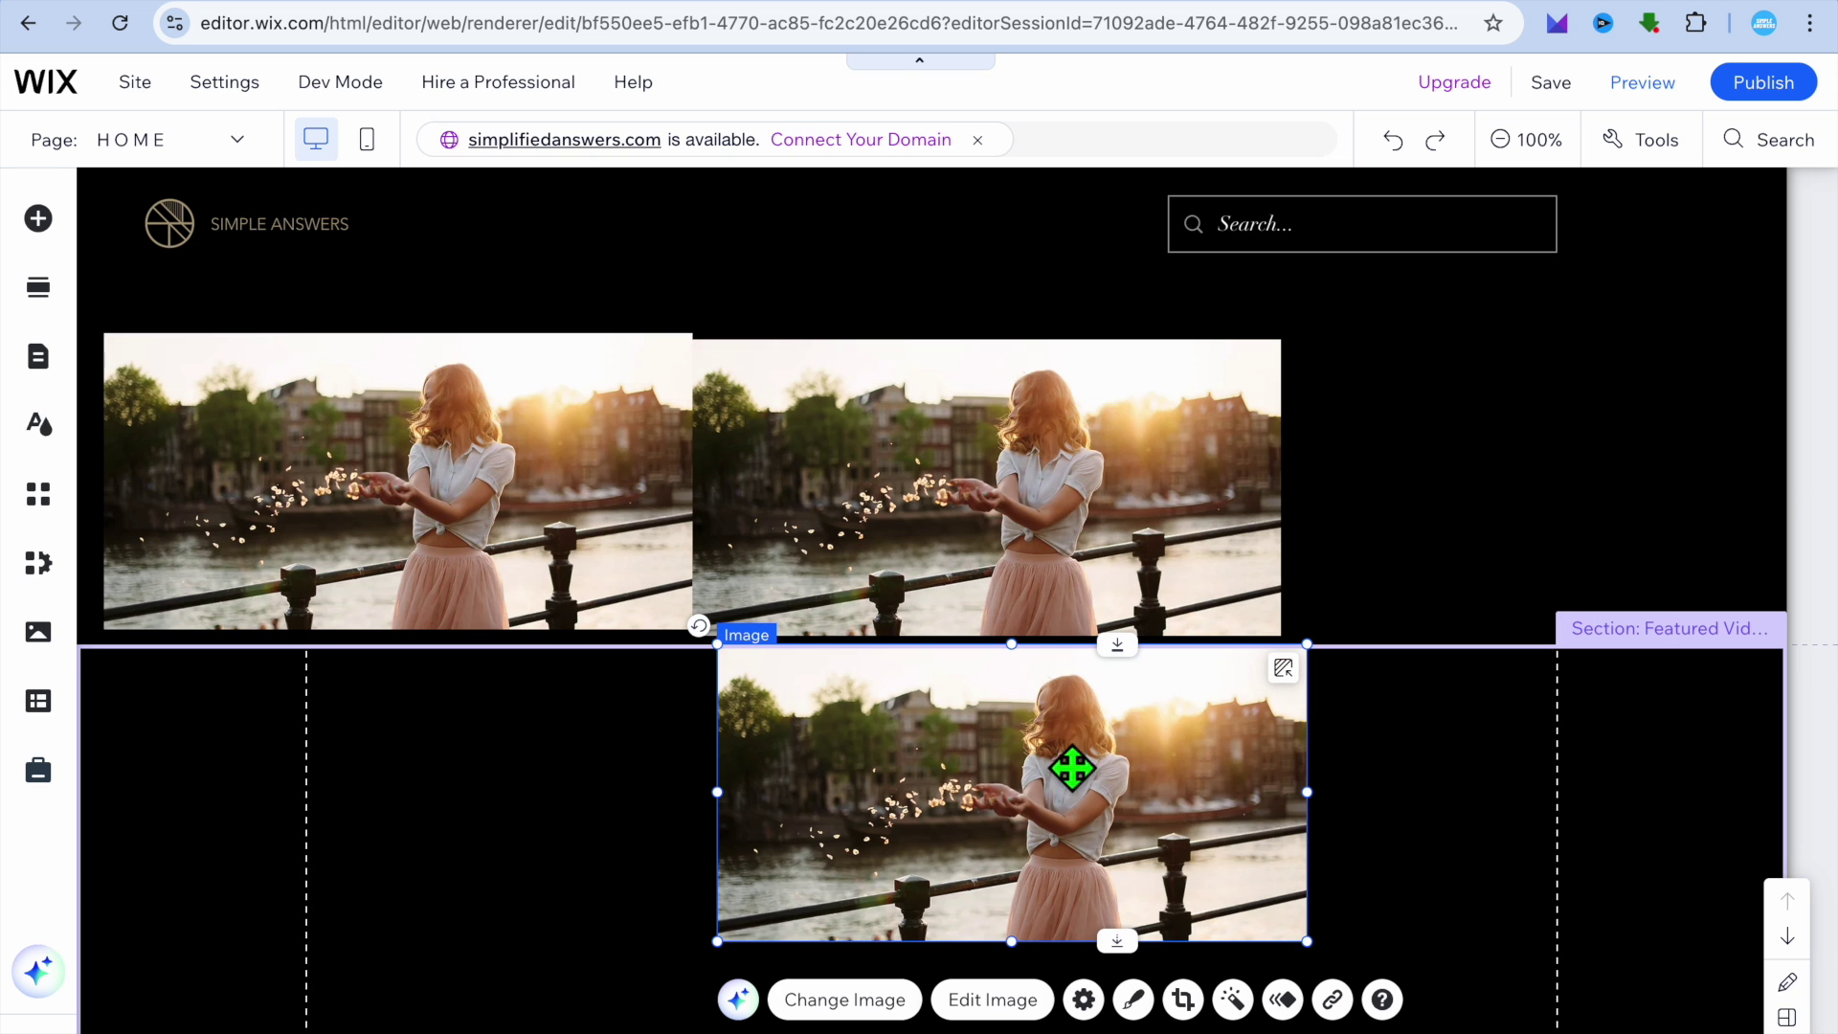
left_click_drag(1071, 772, 1599, 462)
left_click(463, 450)
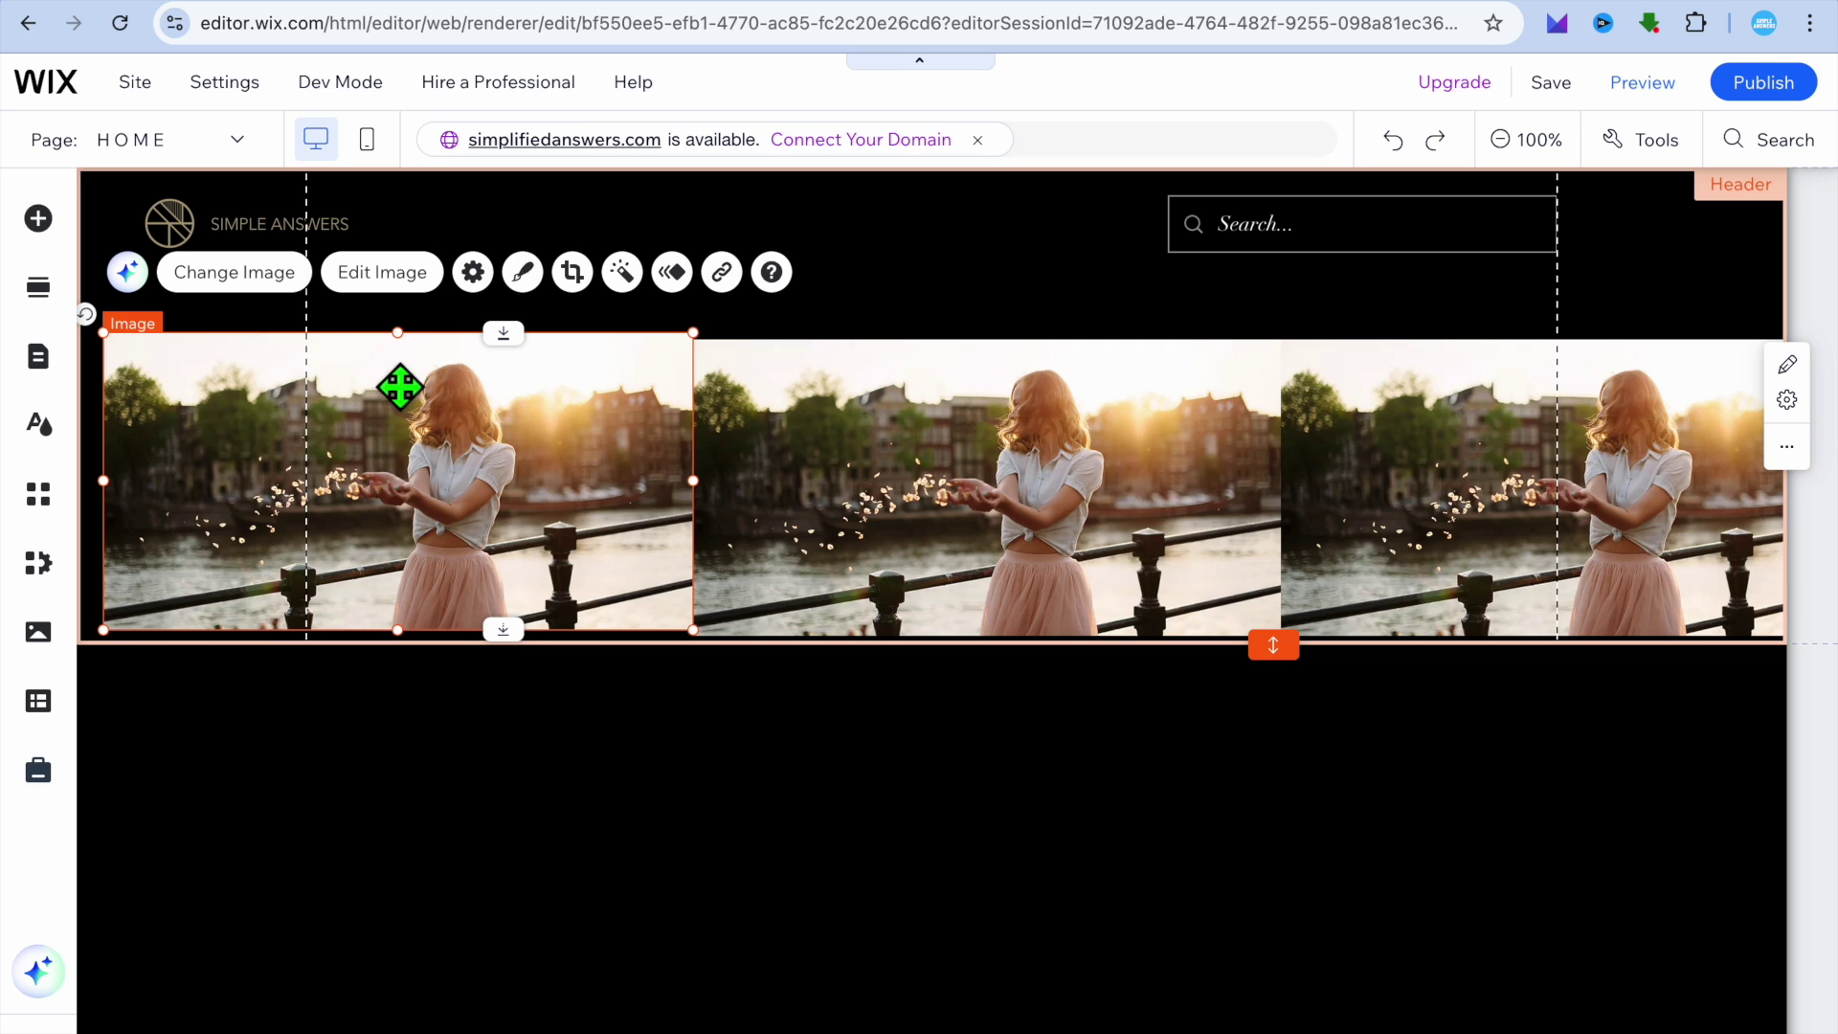
left_click(241, 280)
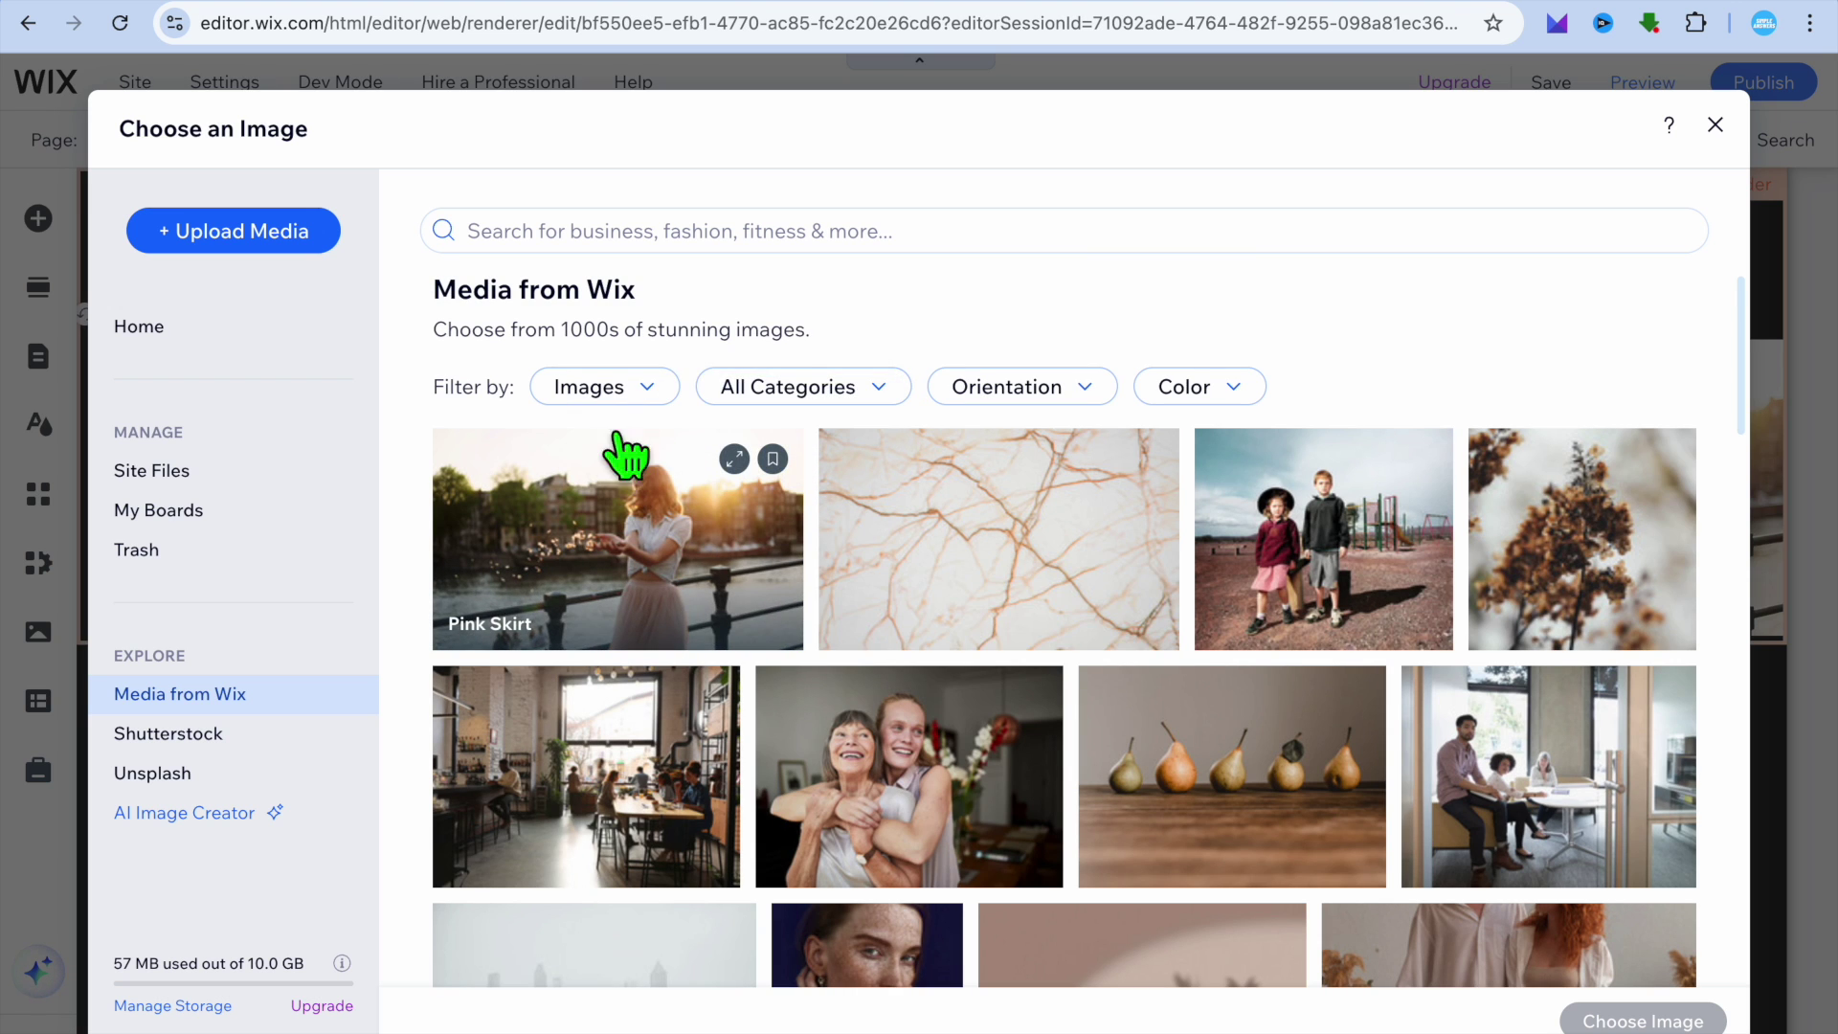
- Replace the left image with Mother Daughter Portrait and the right with Confident Business People
left_click(884, 800)
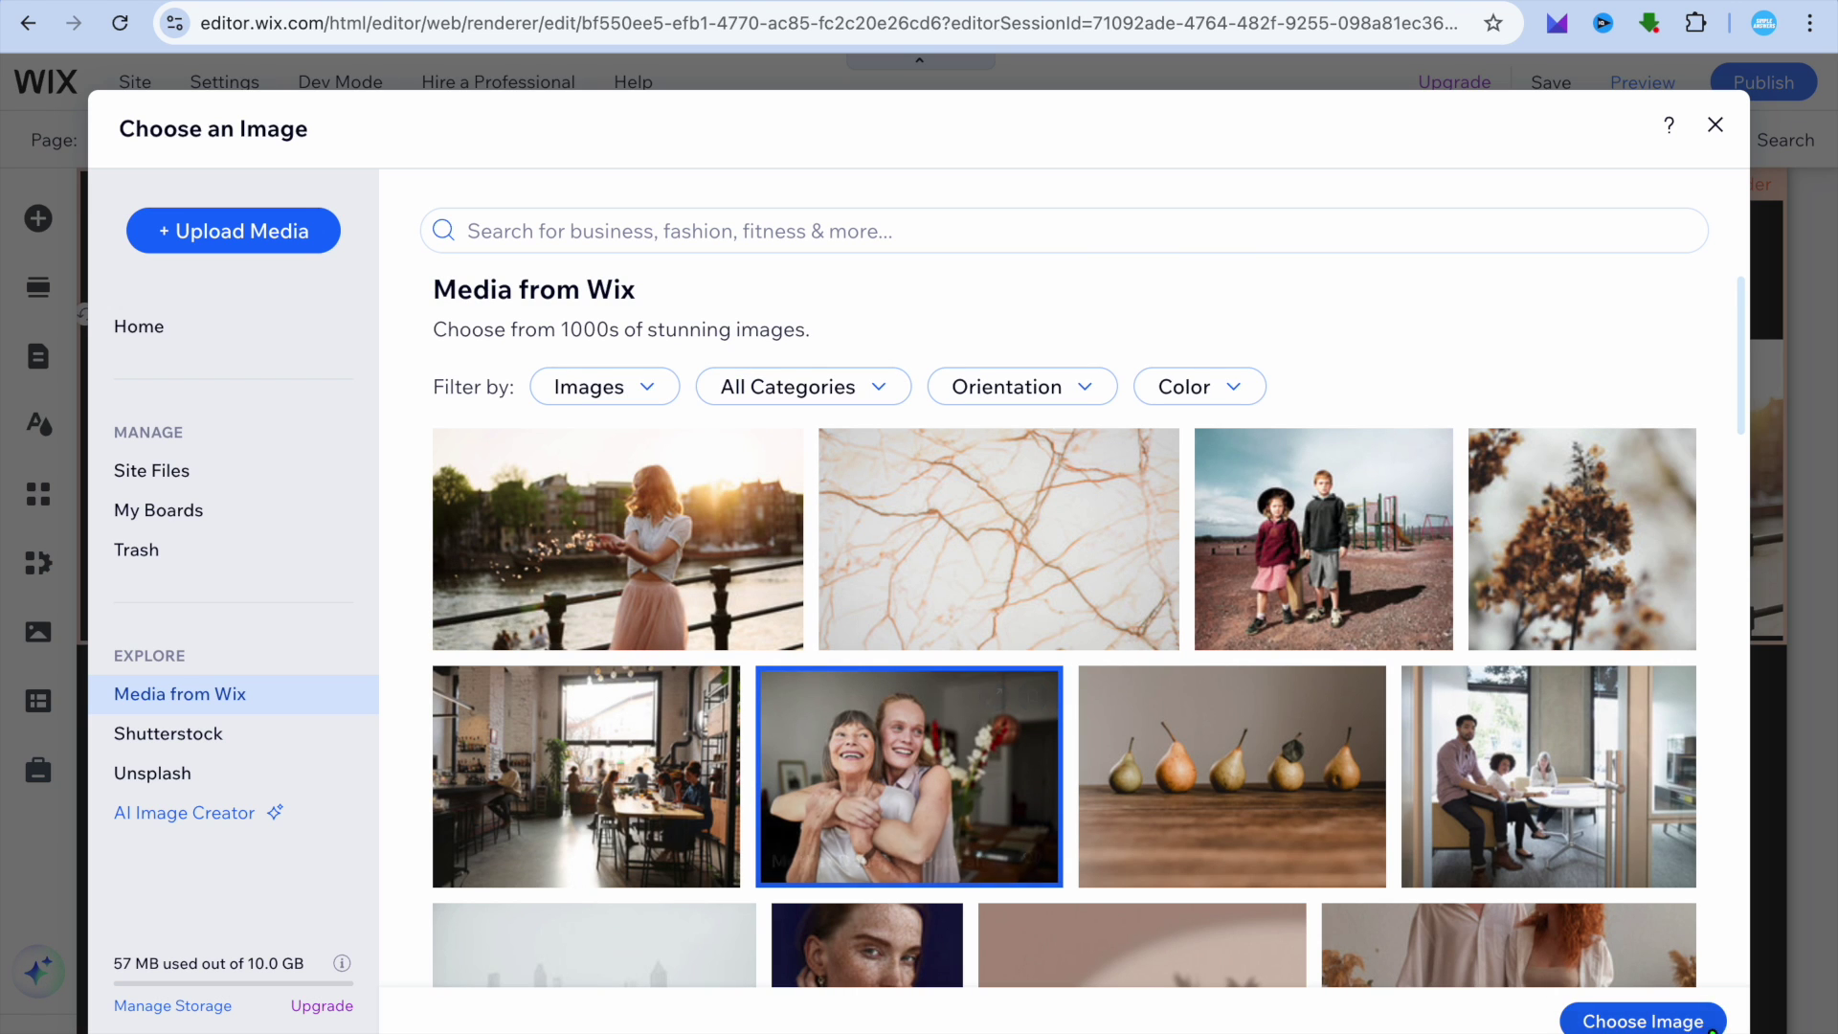
left_click(1668, 1022)
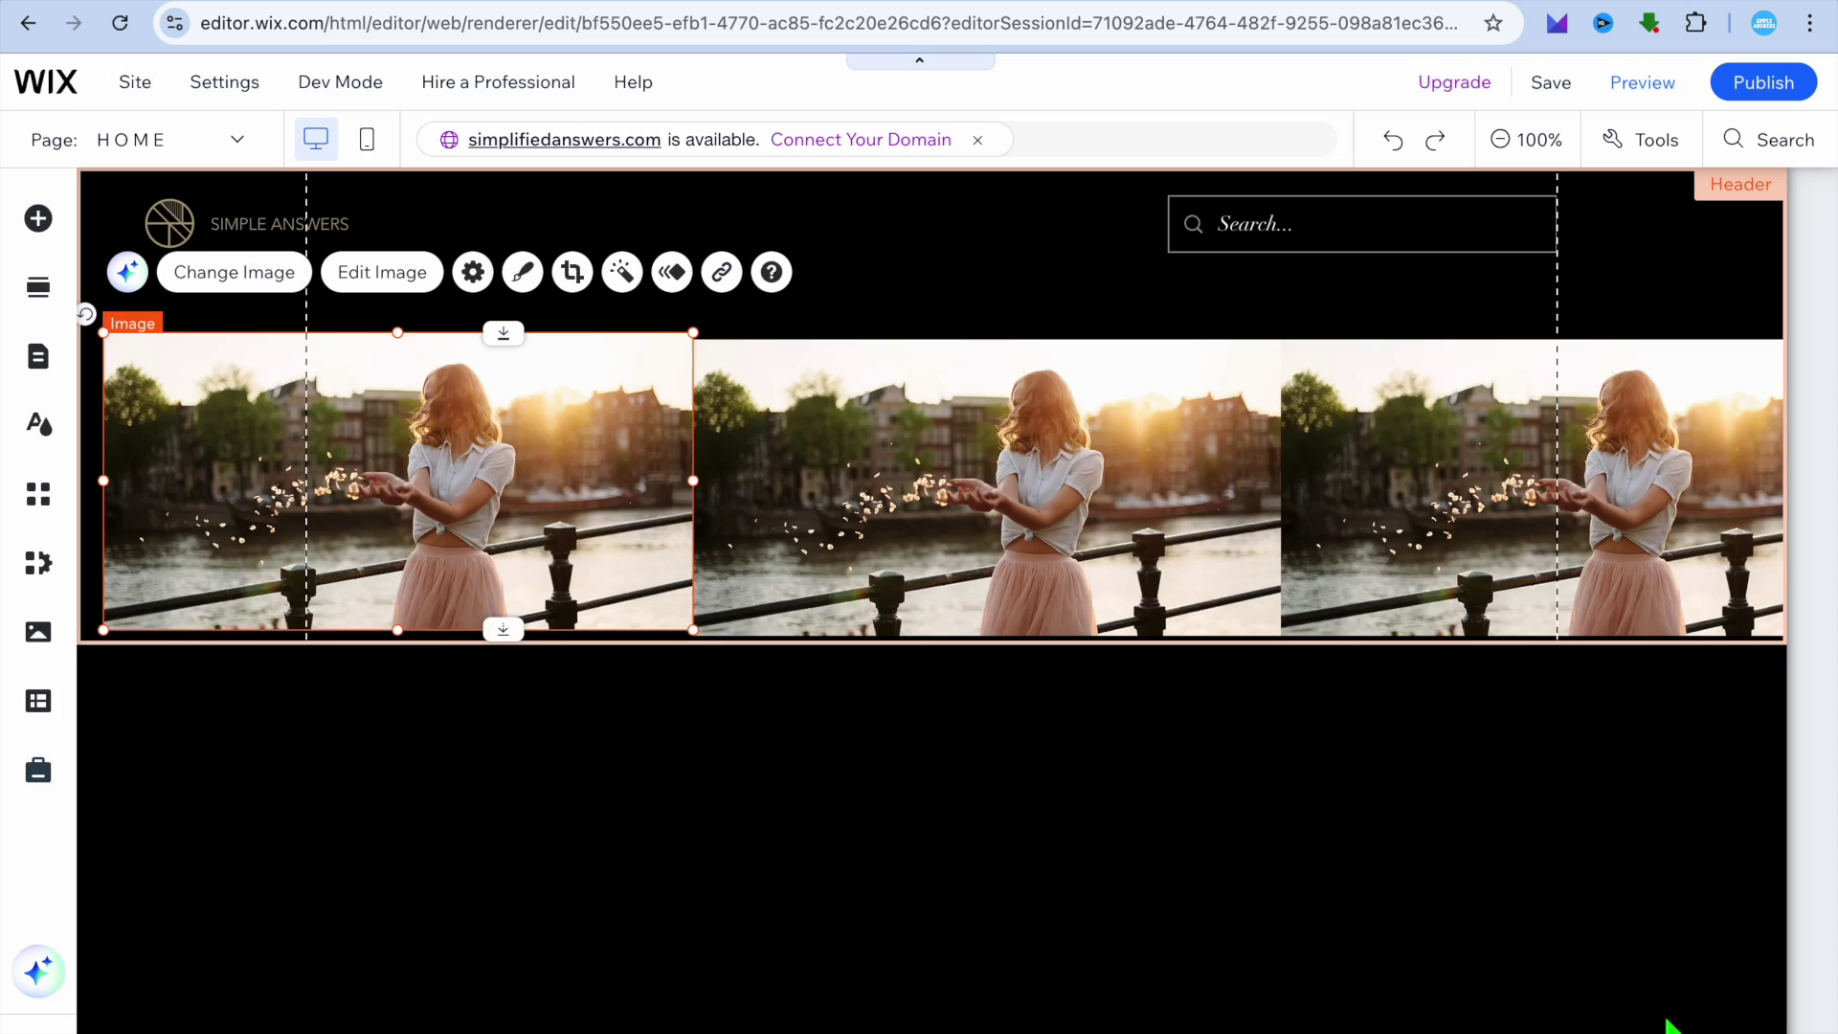
left_click(1469, 498)
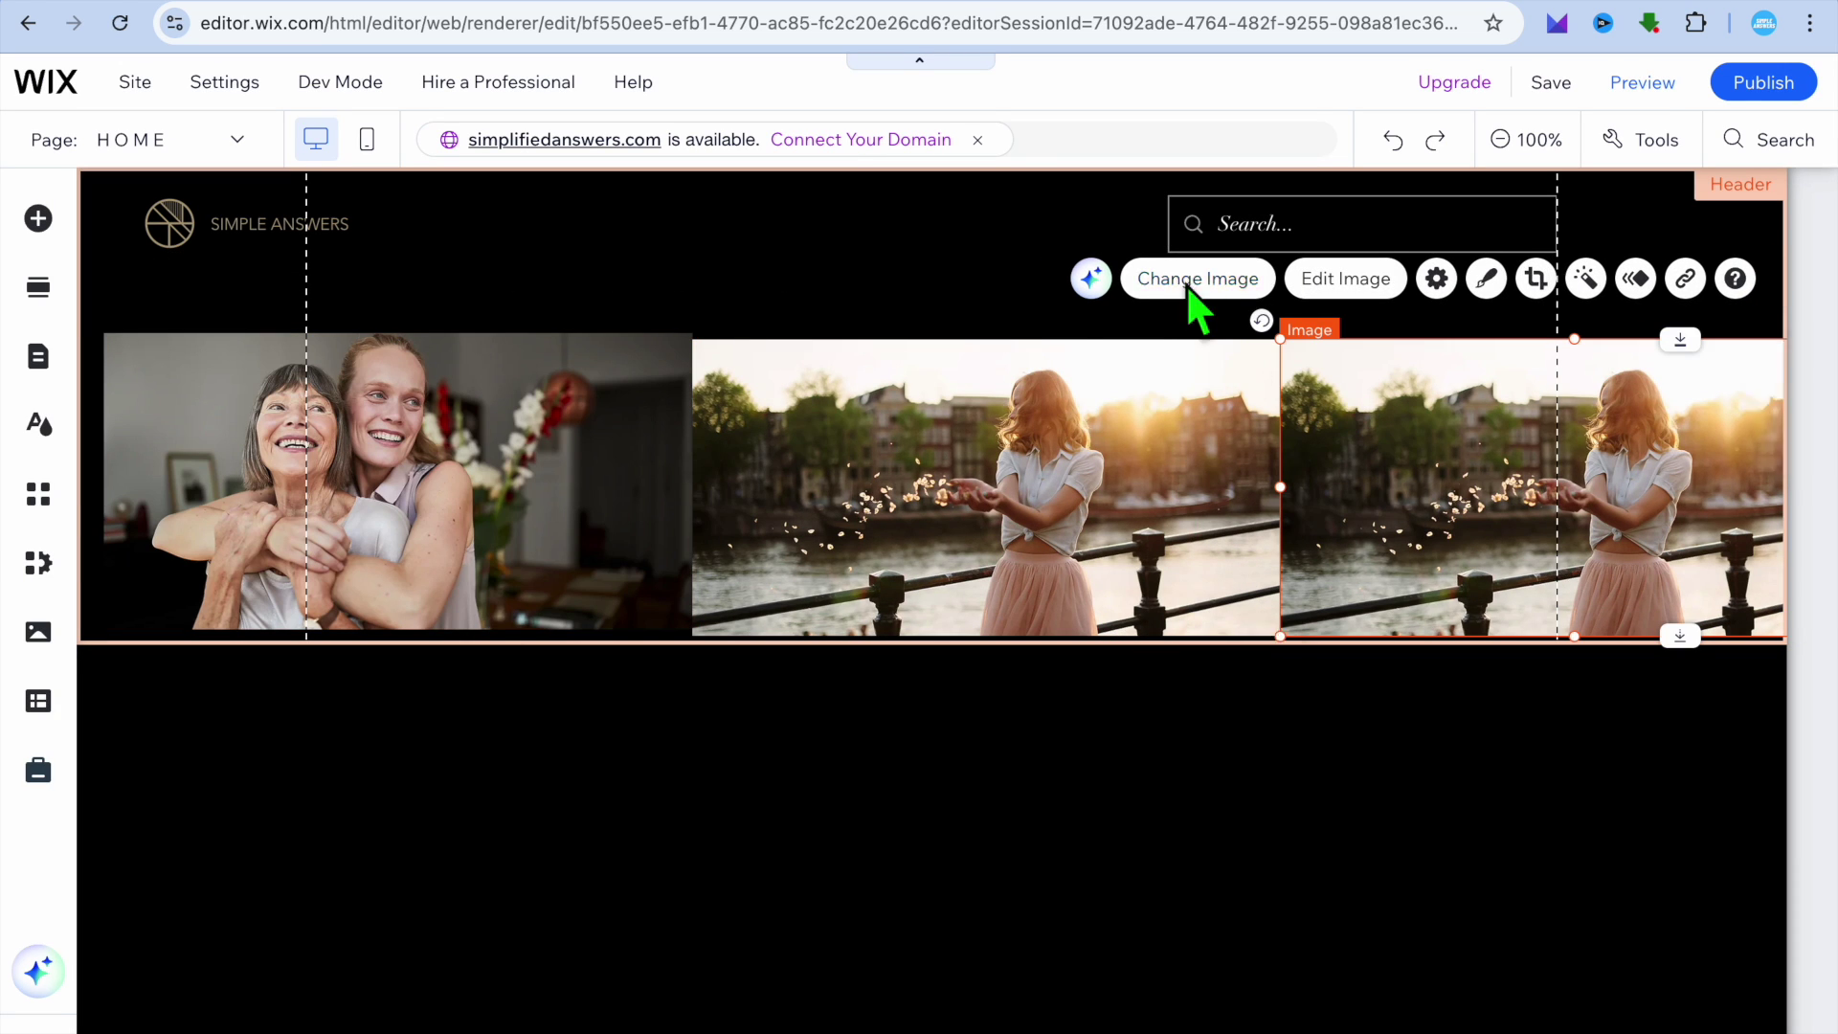
left_click(1197, 280)
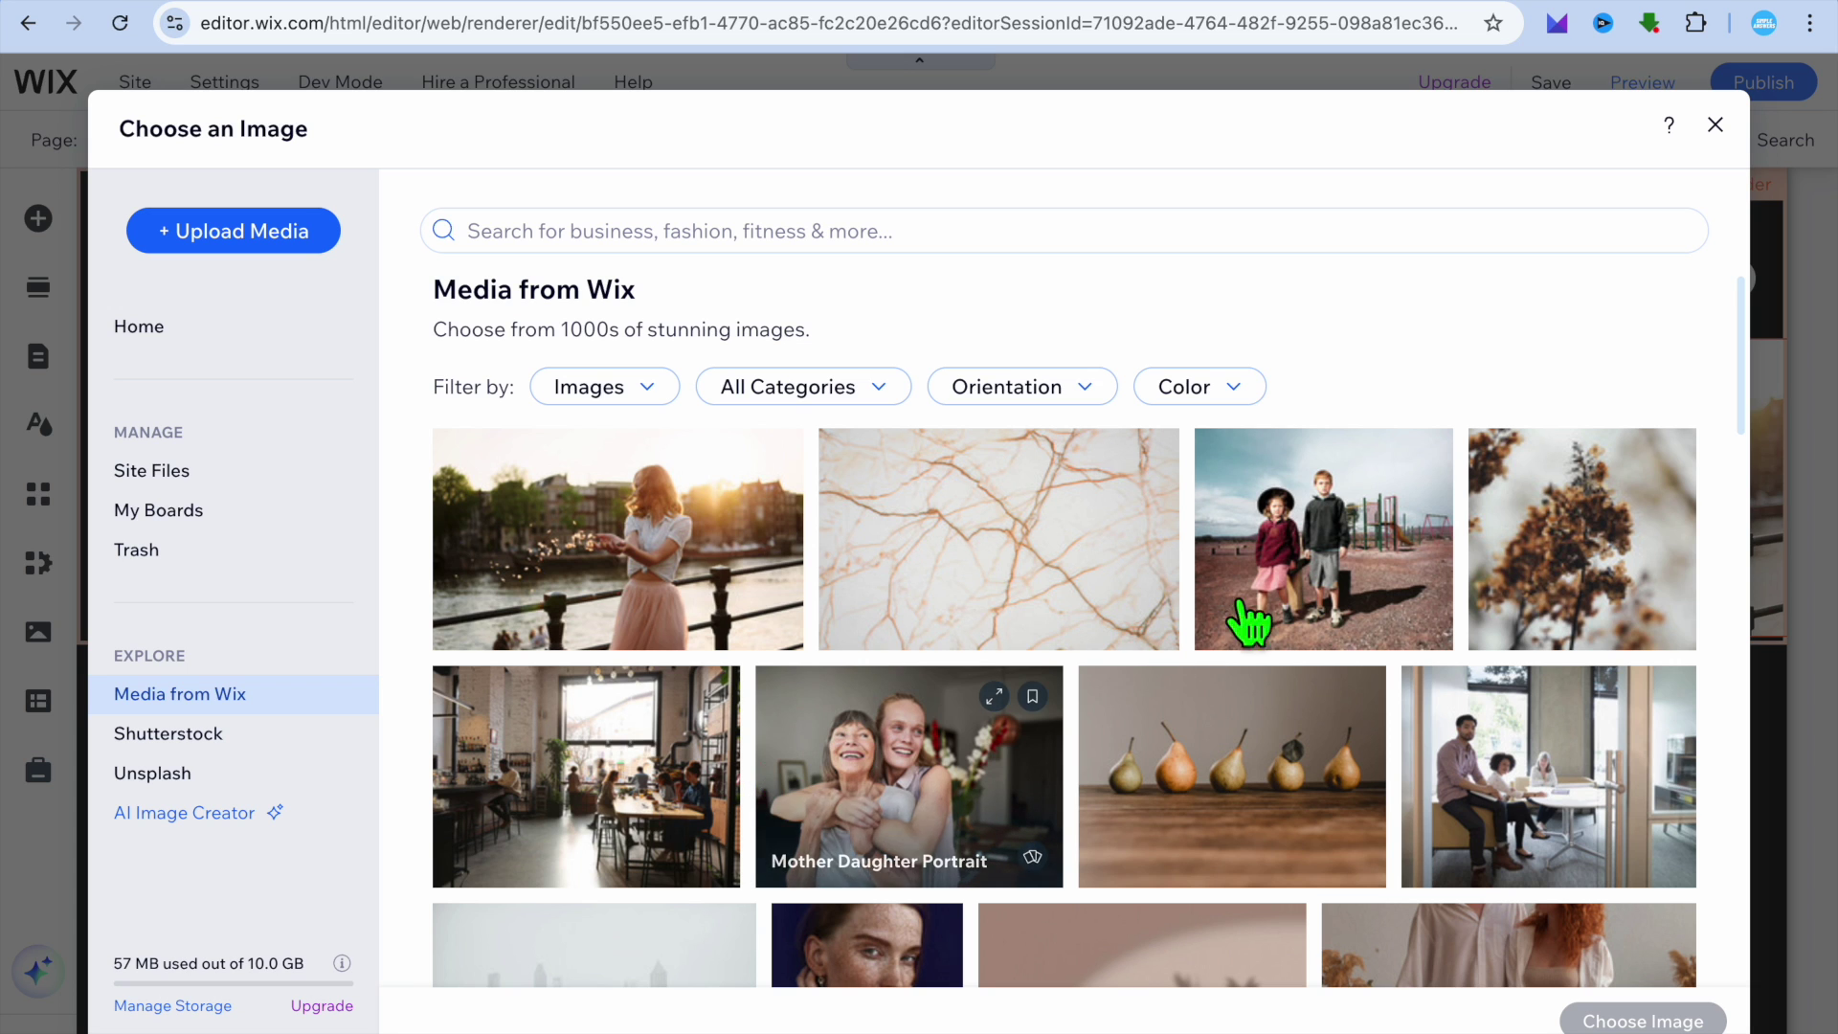
left_click(1532, 789)
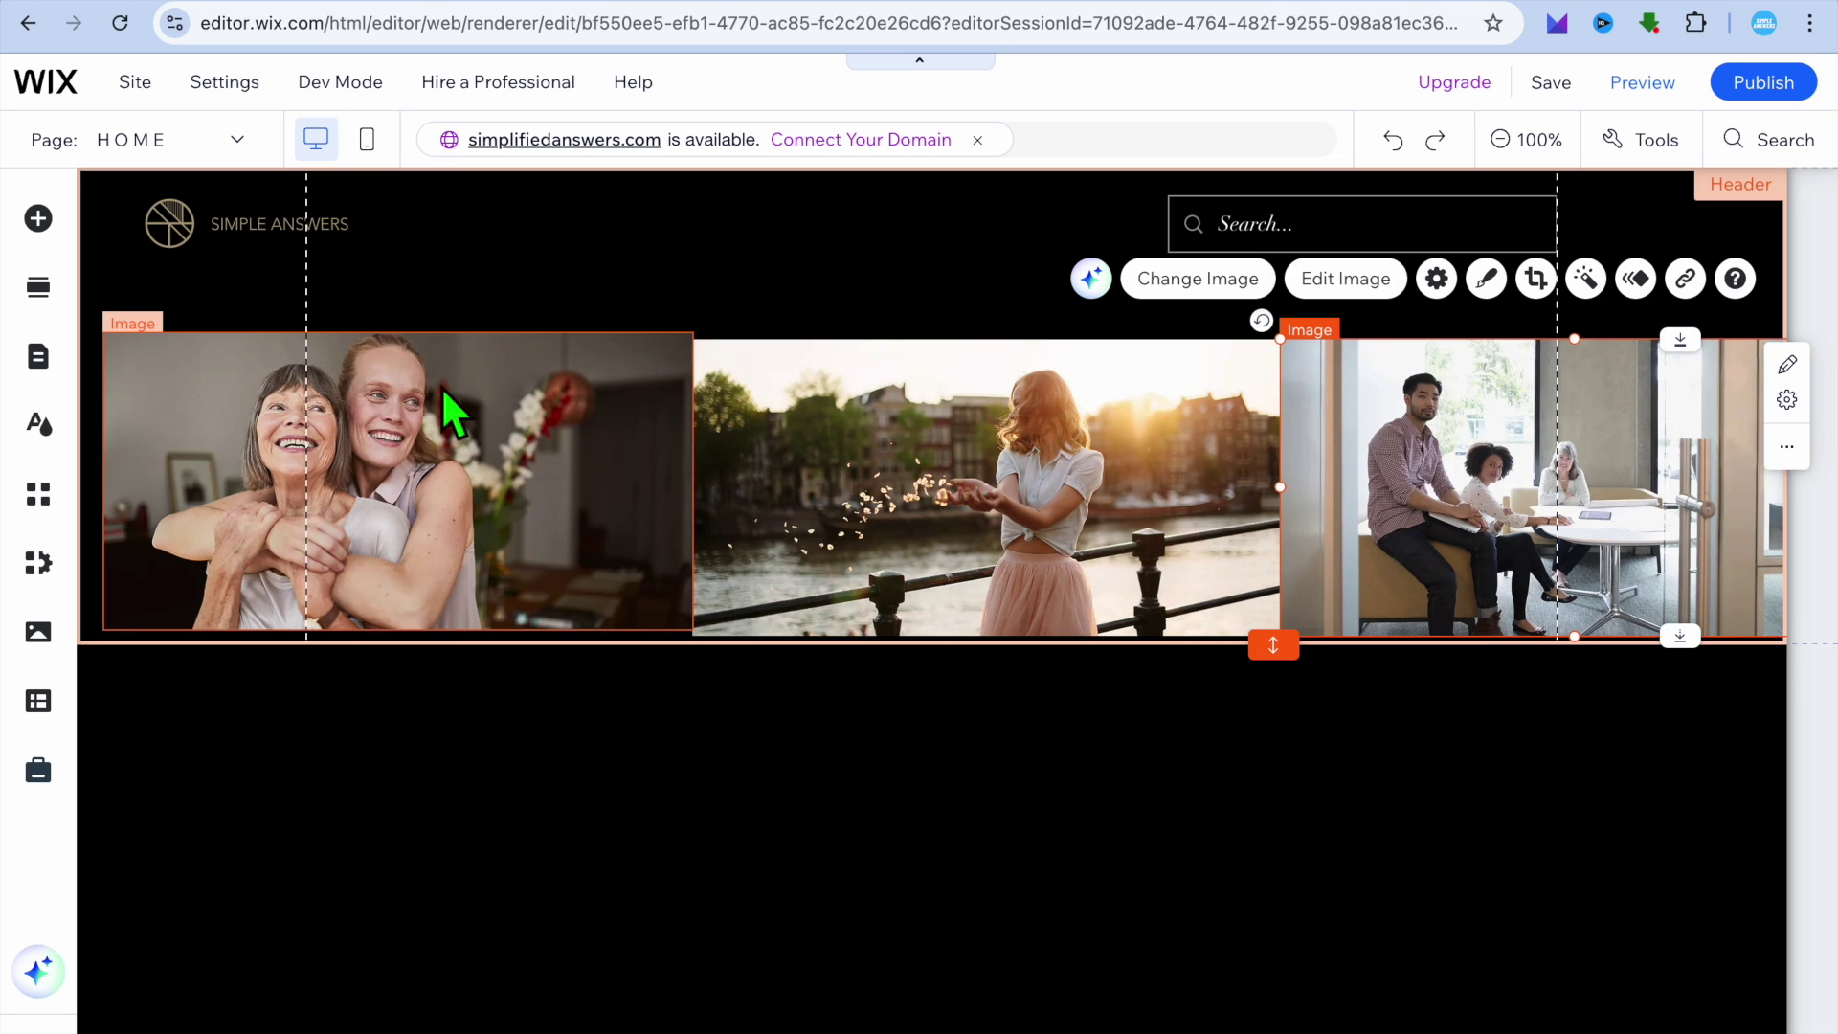
left_click(104, 438)
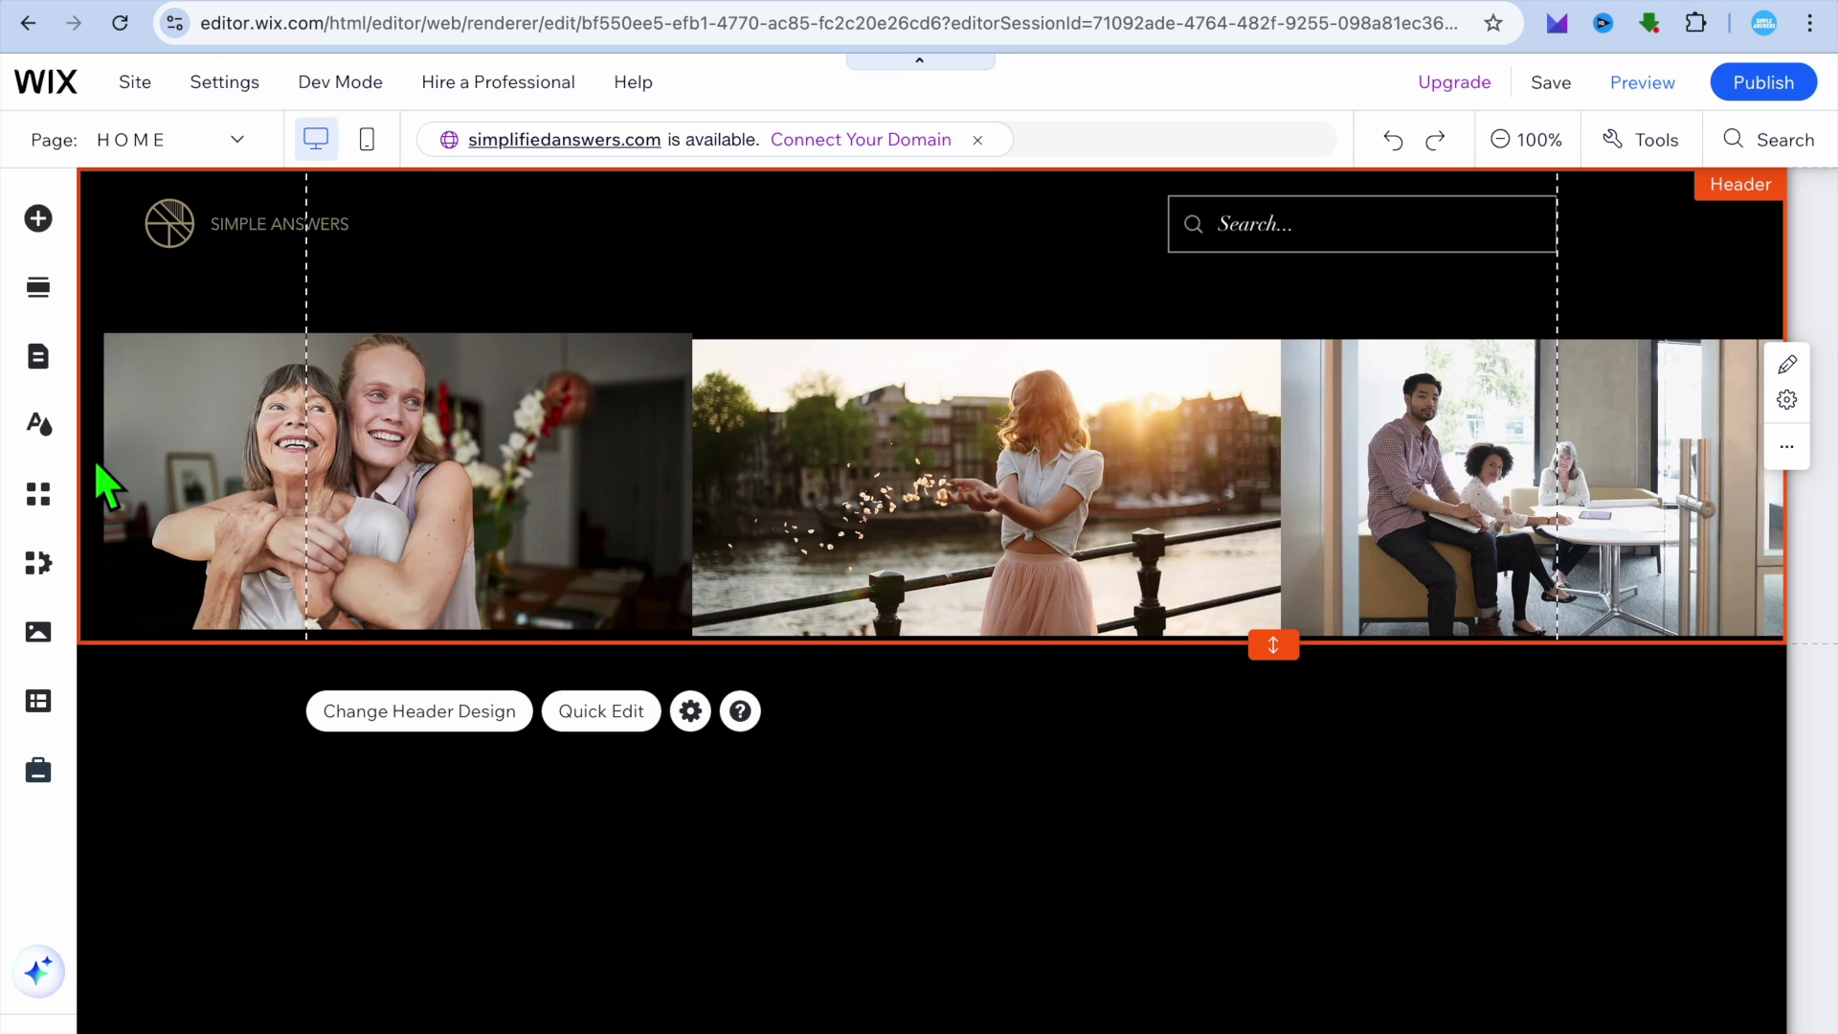
left_click(97, 463)
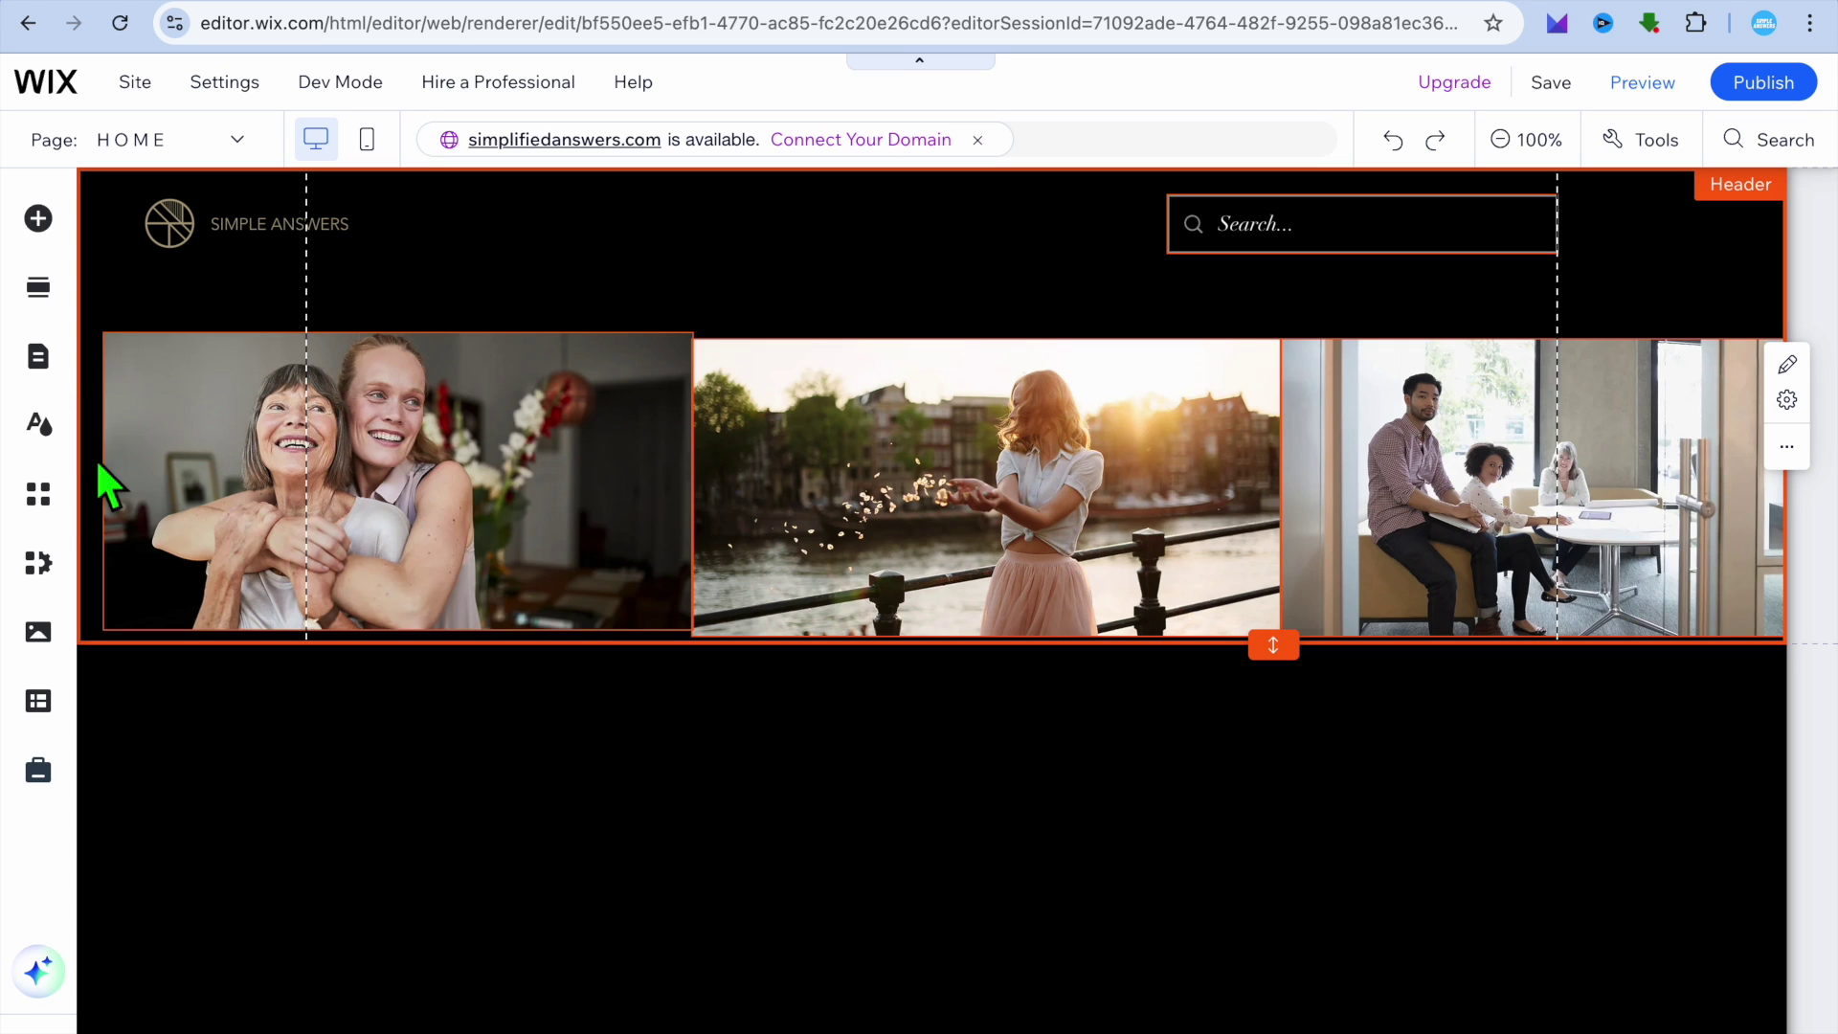
- Box-select the three header photos and group them into one element
left_click_drag(102, 480, 1612, 521)
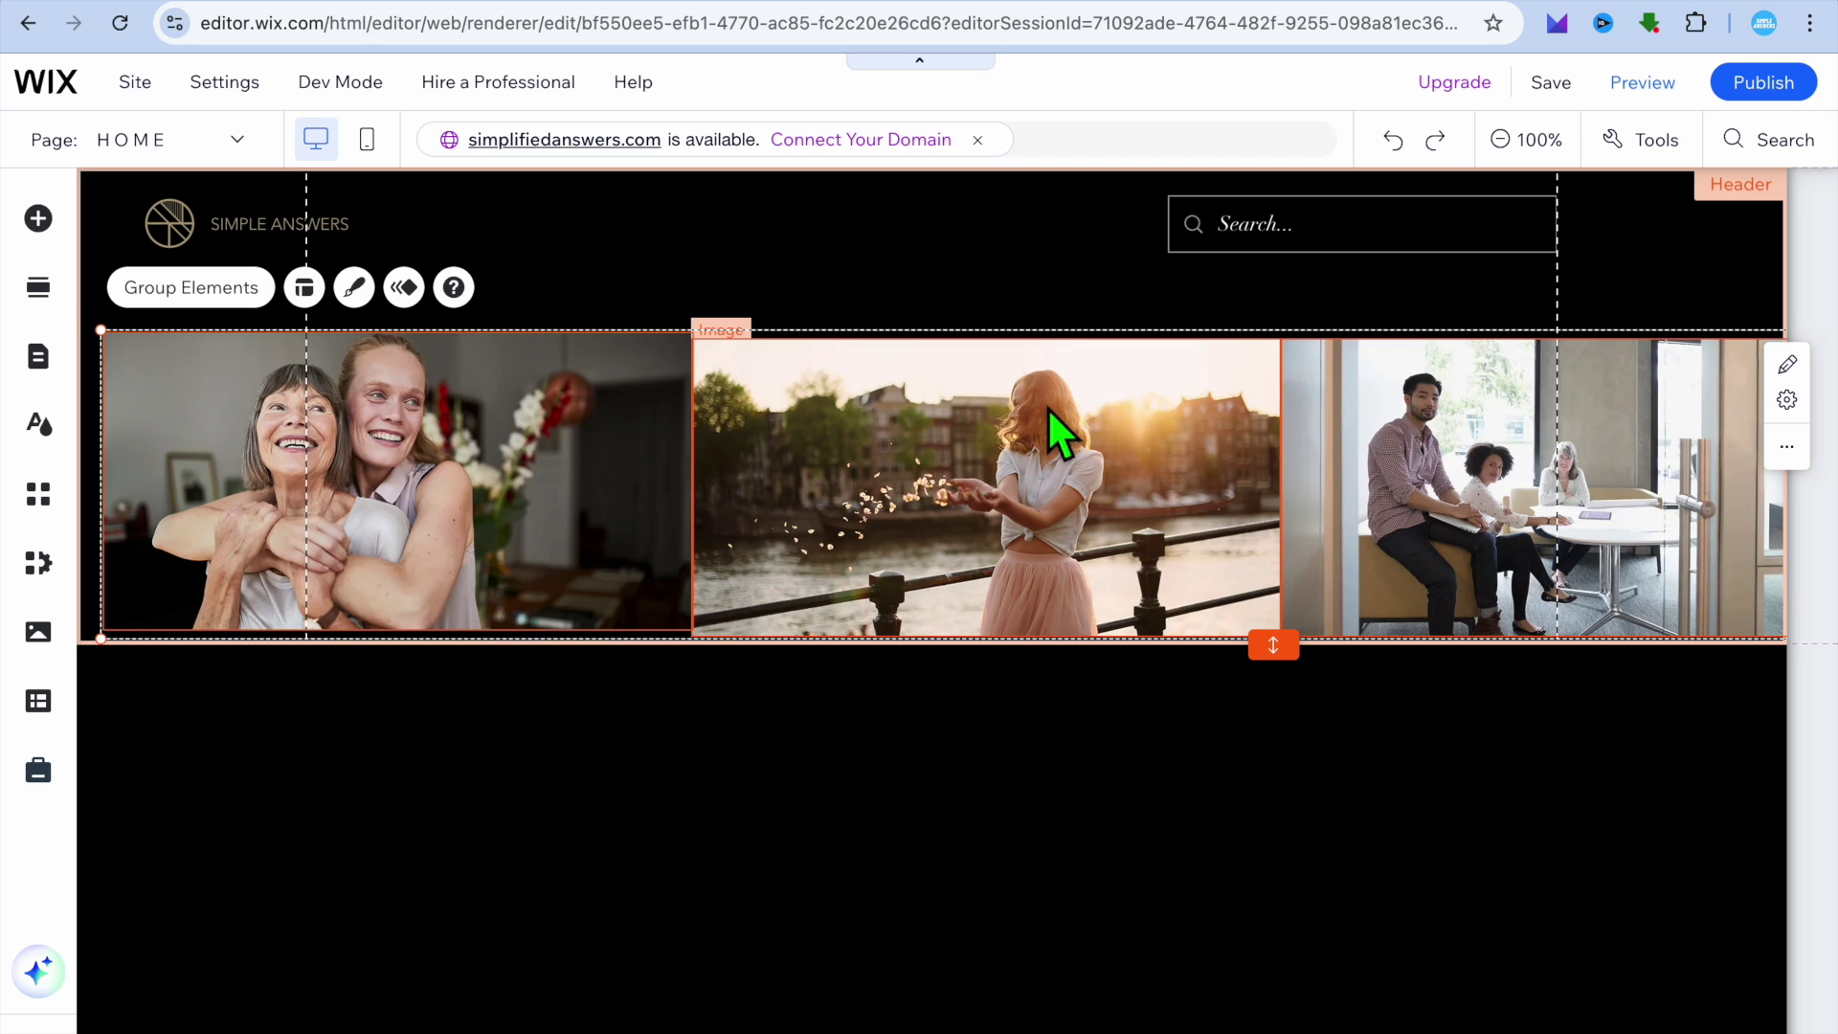
left_click(191, 288)
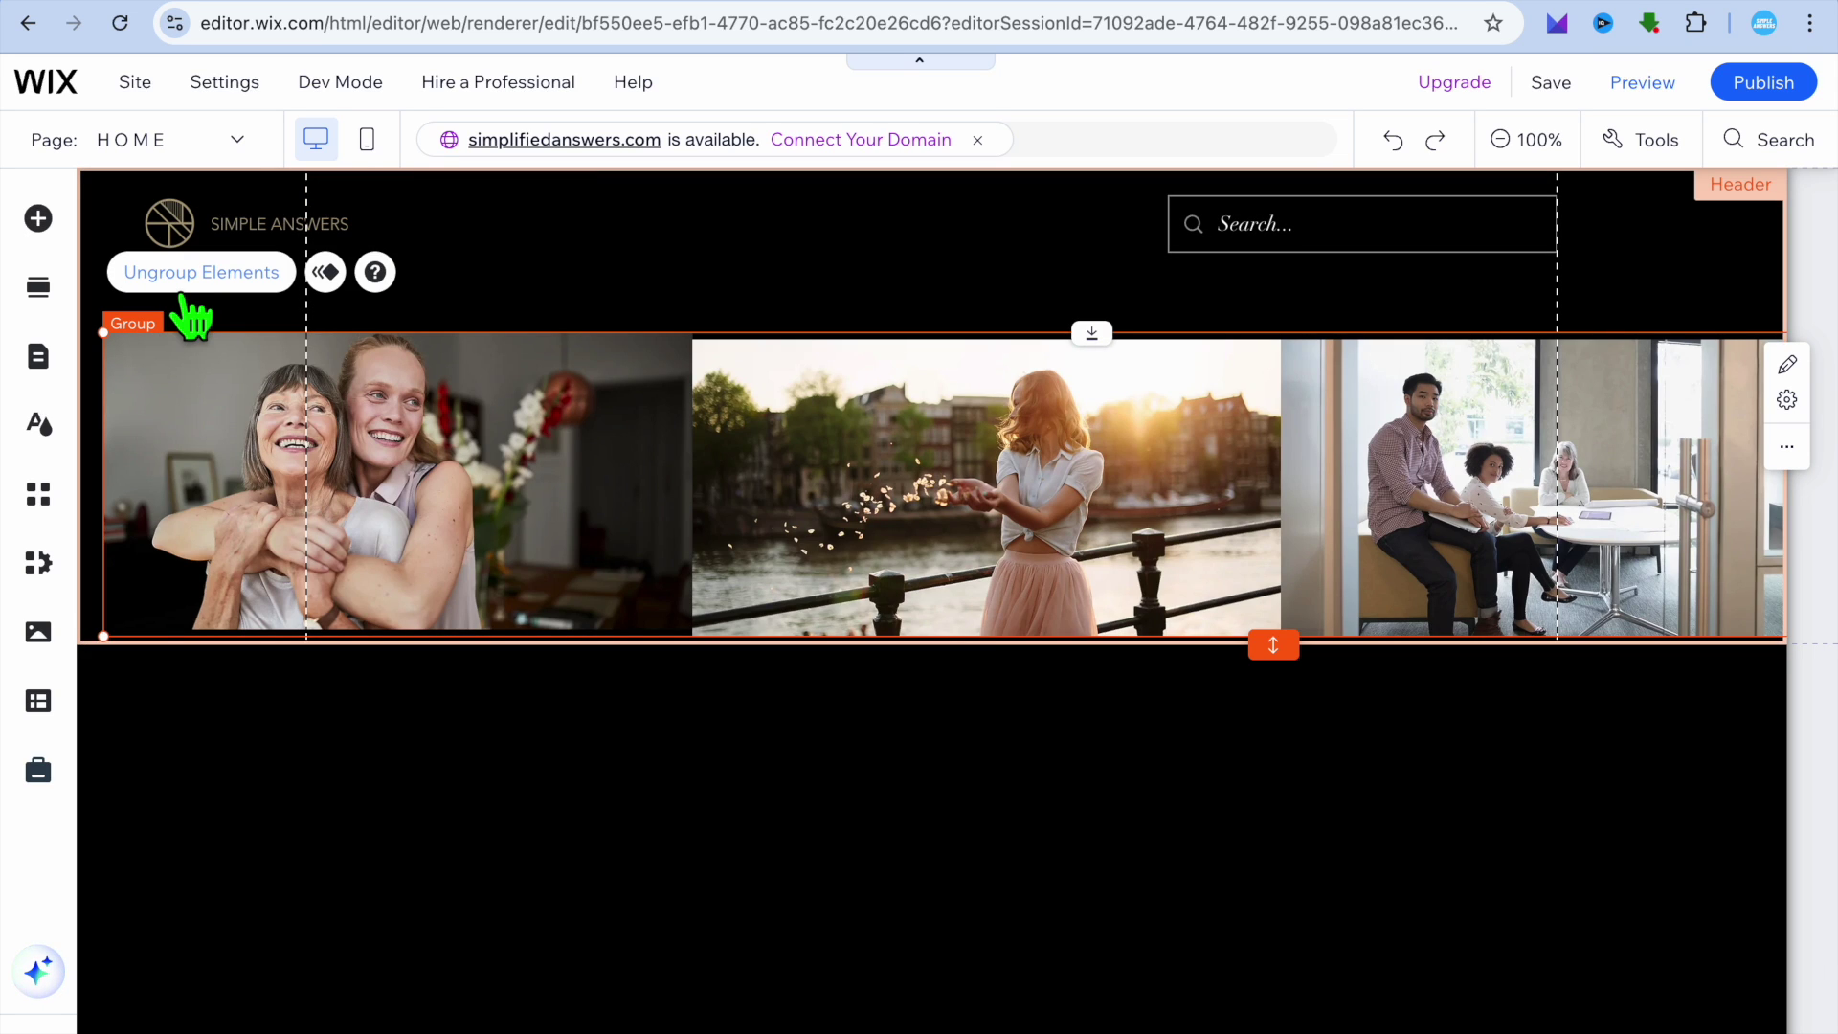
- Apply the Cross loop animation to the grouped image row
left_click(325, 273)
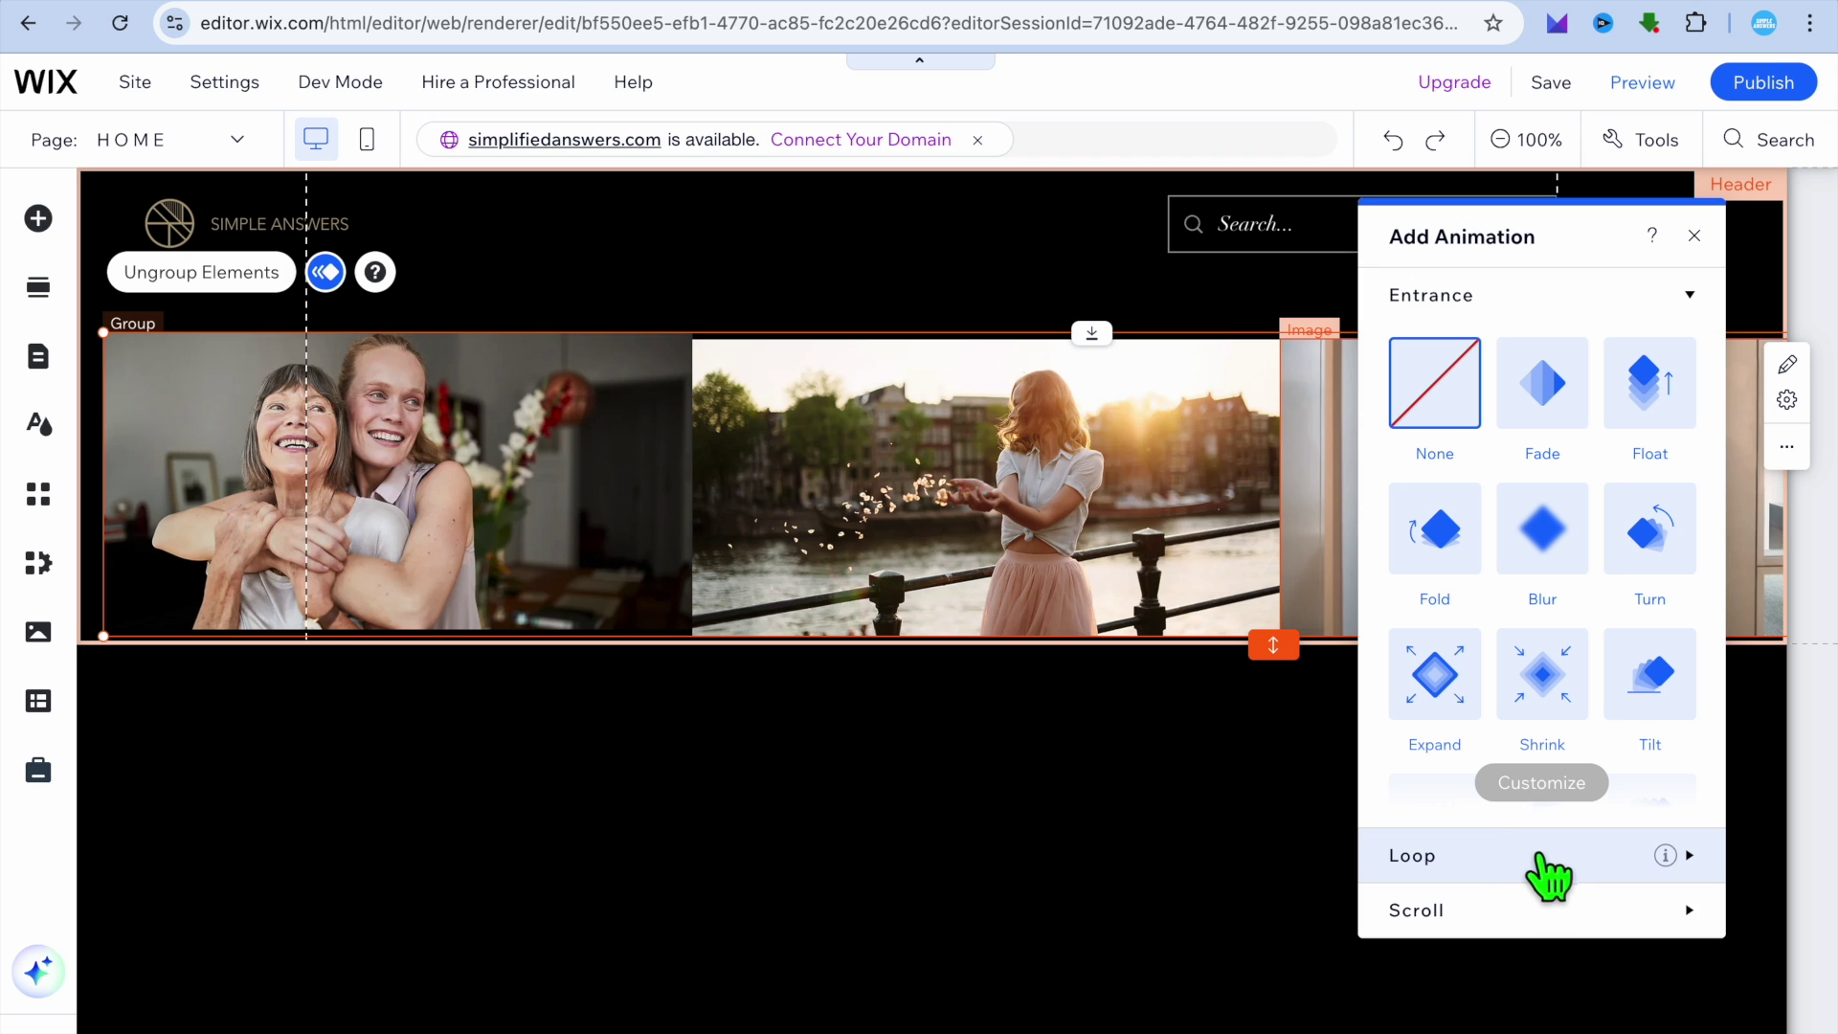
left_click(1522, 862)
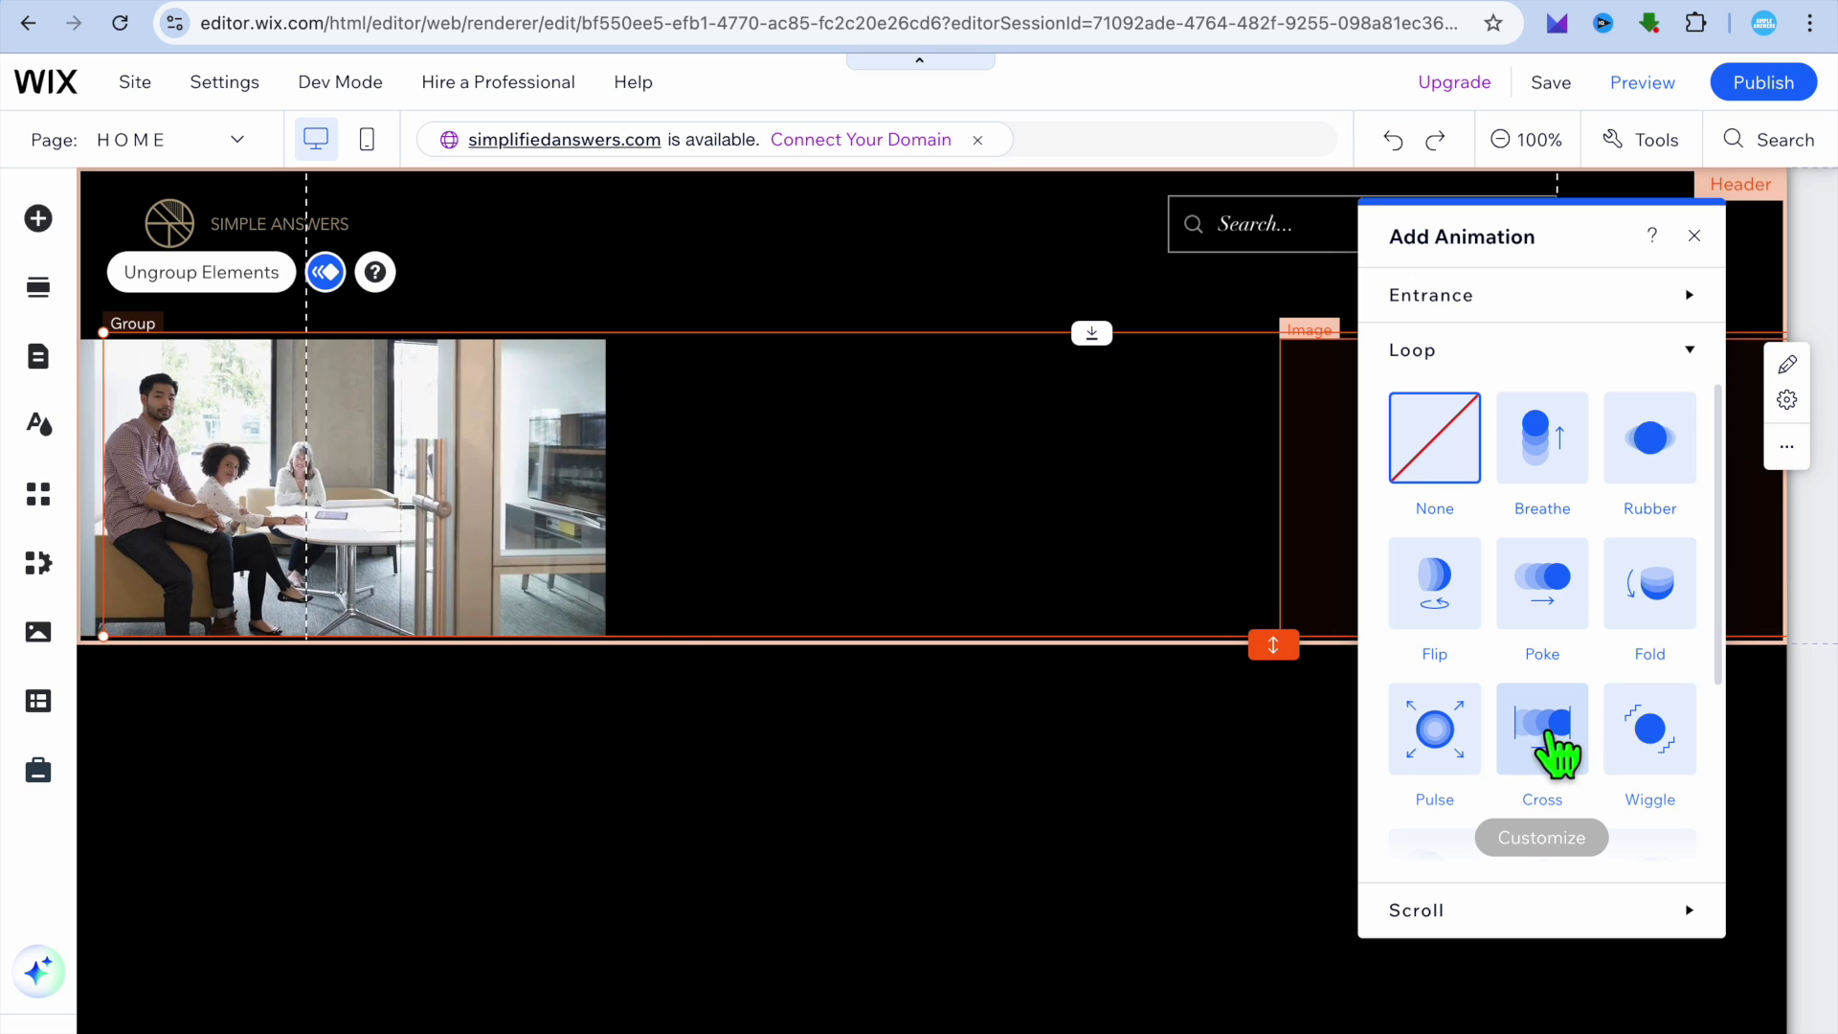
left_click(1553, 747)
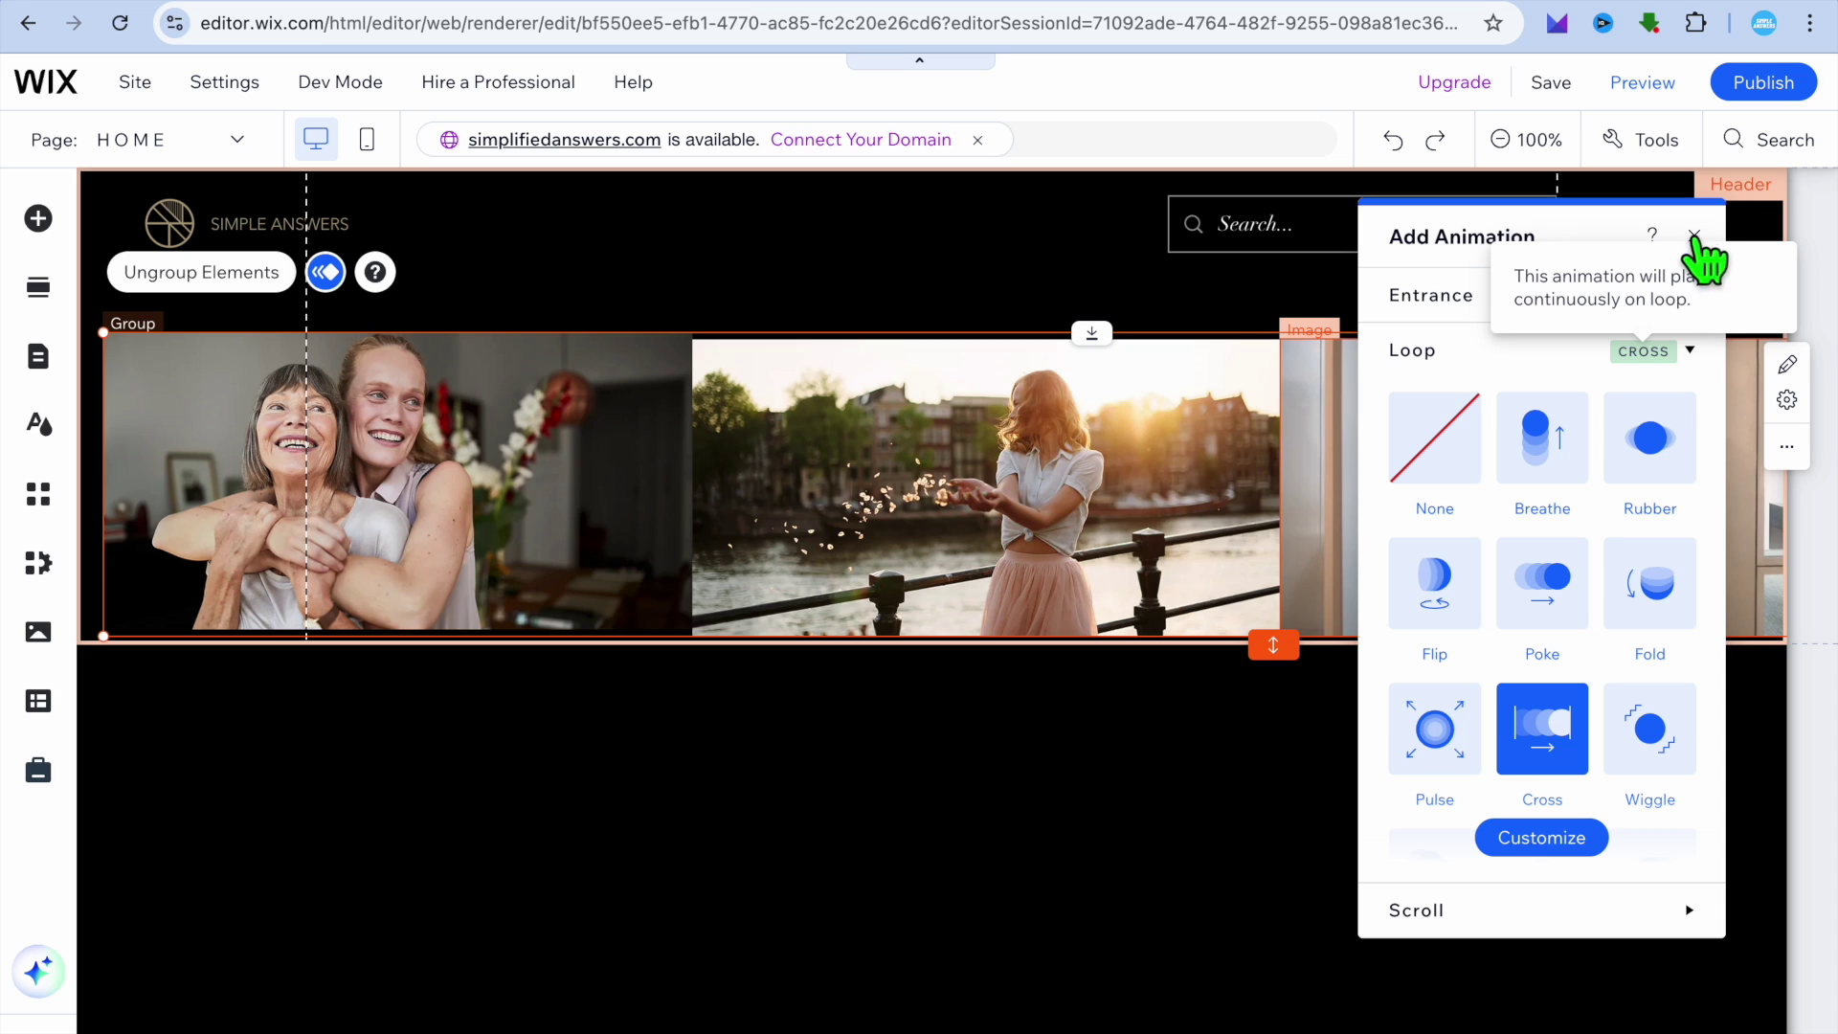
left_click(1694, 237)
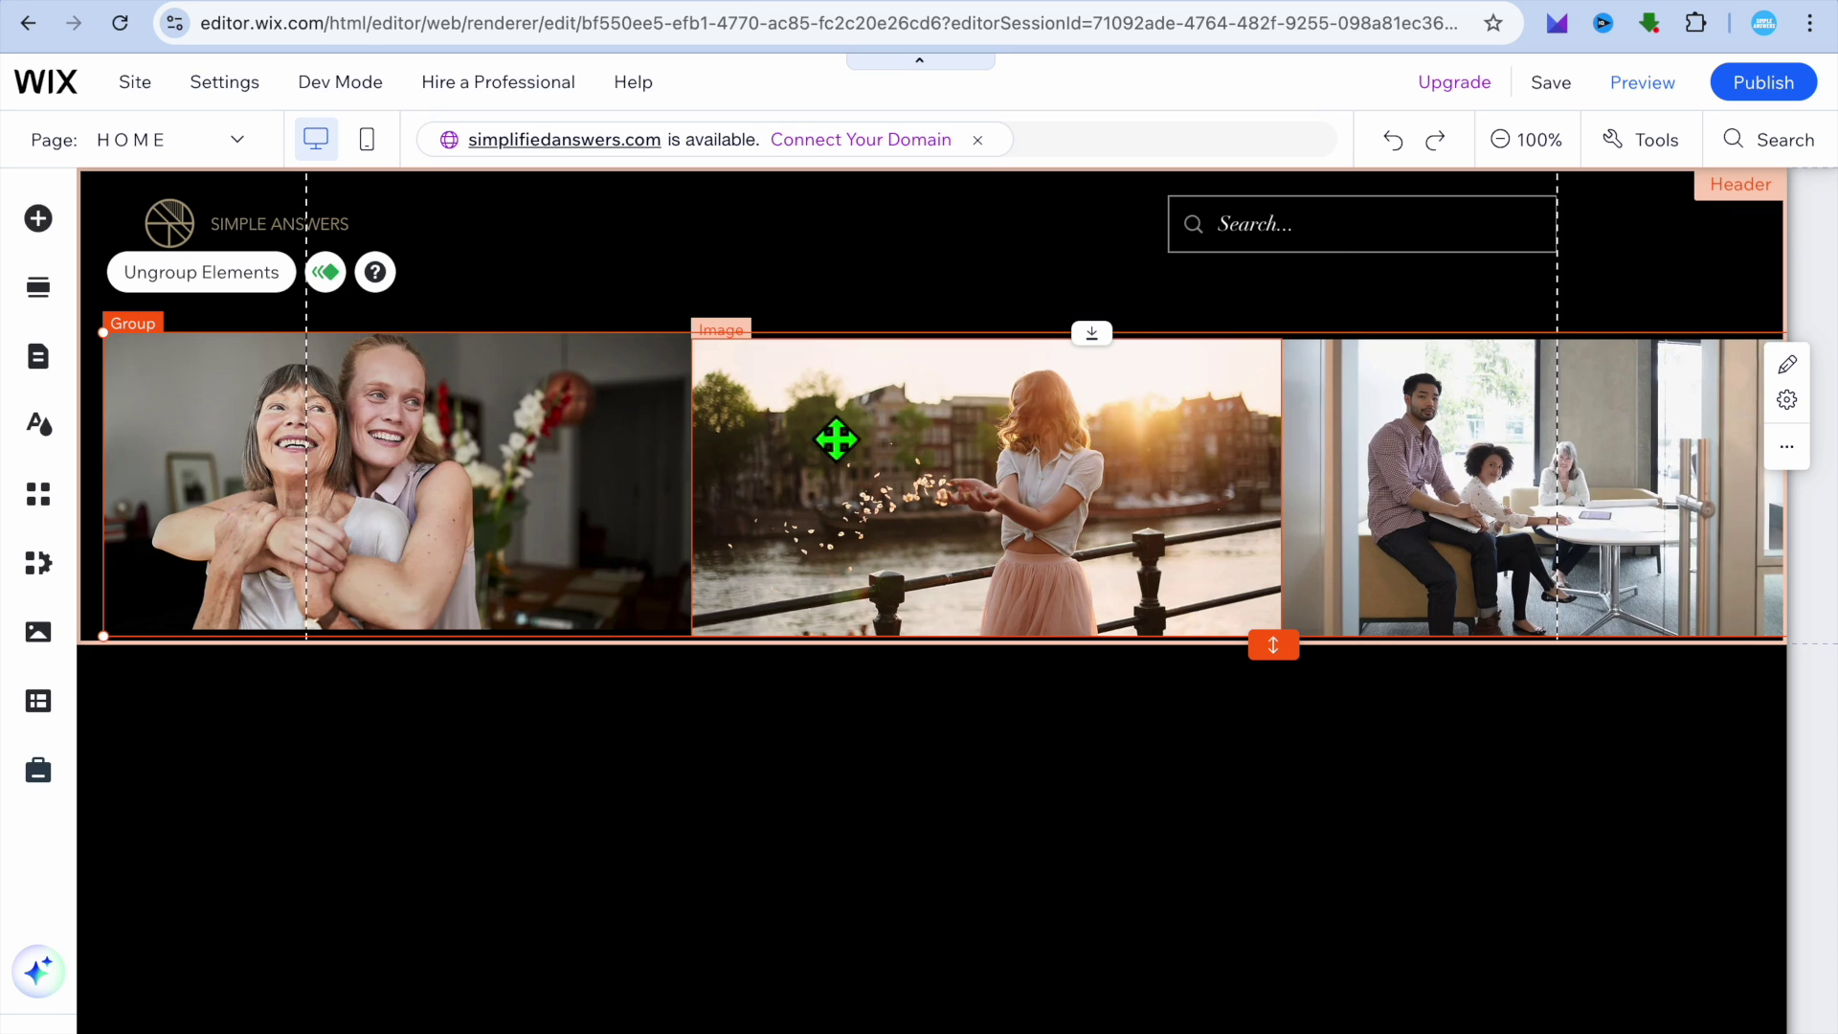
- Duplicate the looping image group and place the copy at the header's left edge beside the original
right_click(639, 496)
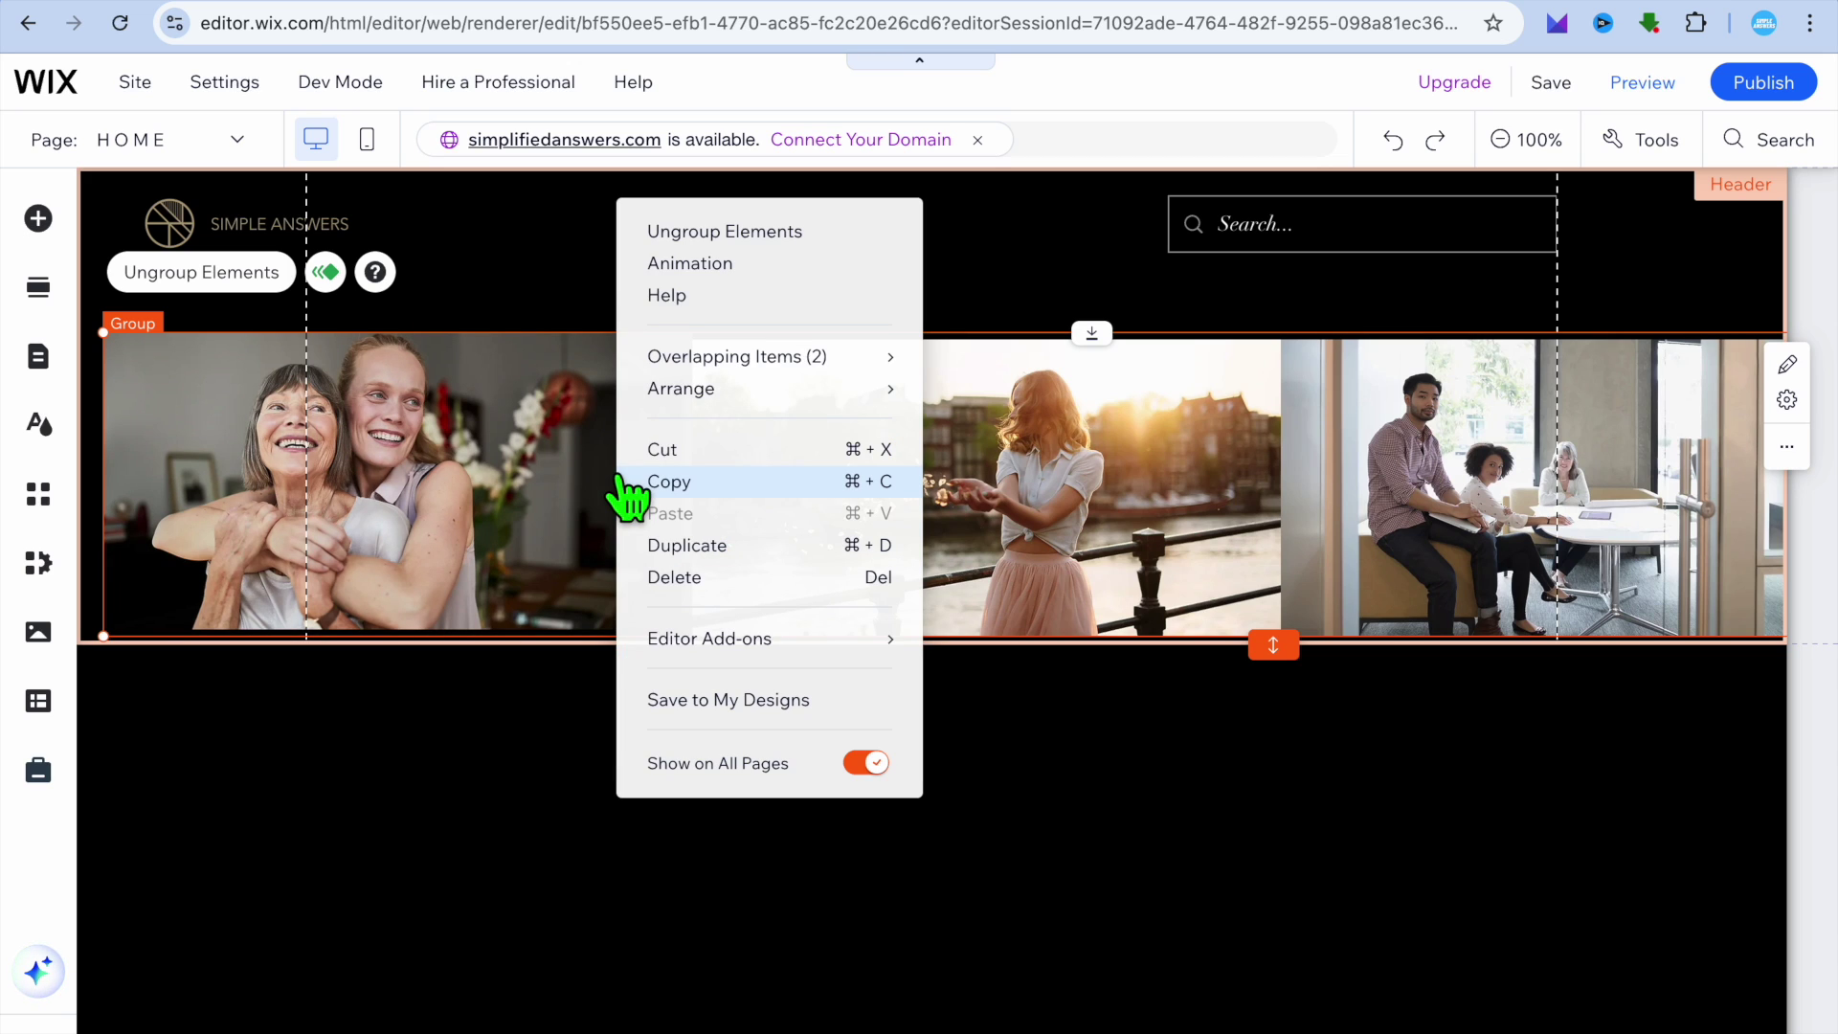
left_click(706, 546)
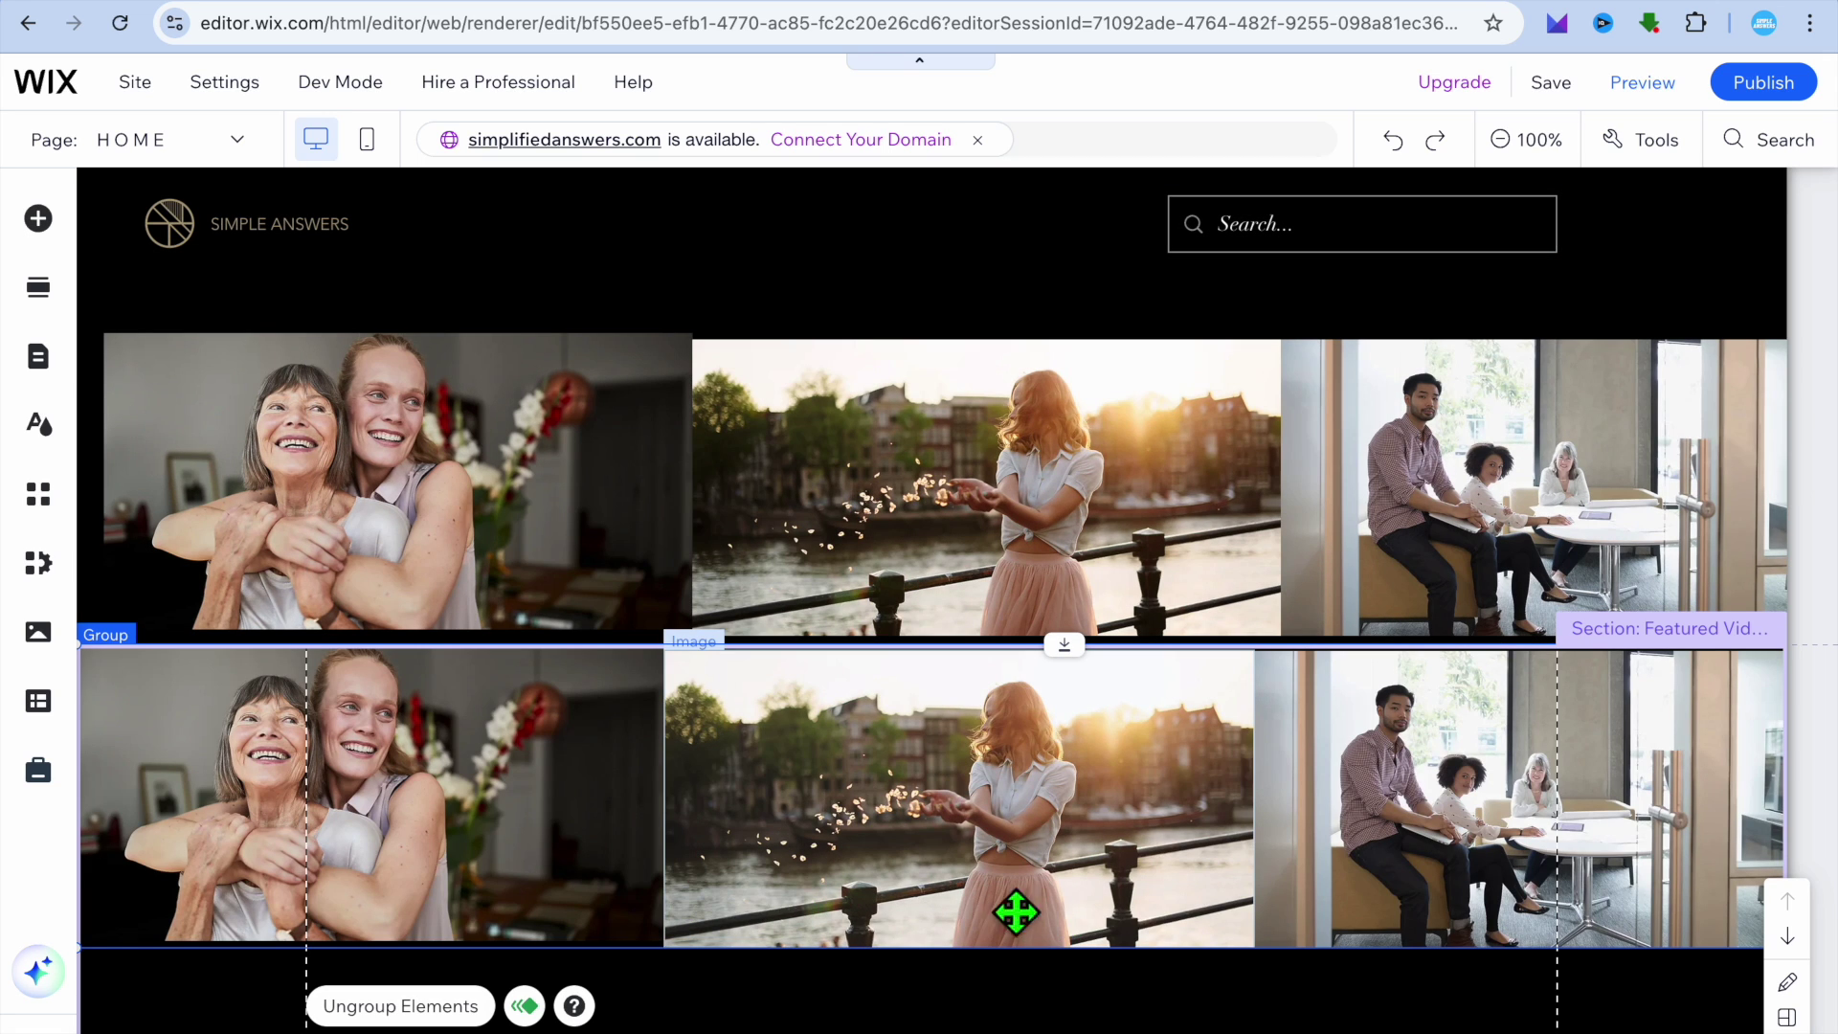
left_click_drag(1038, 866, 226, 517)
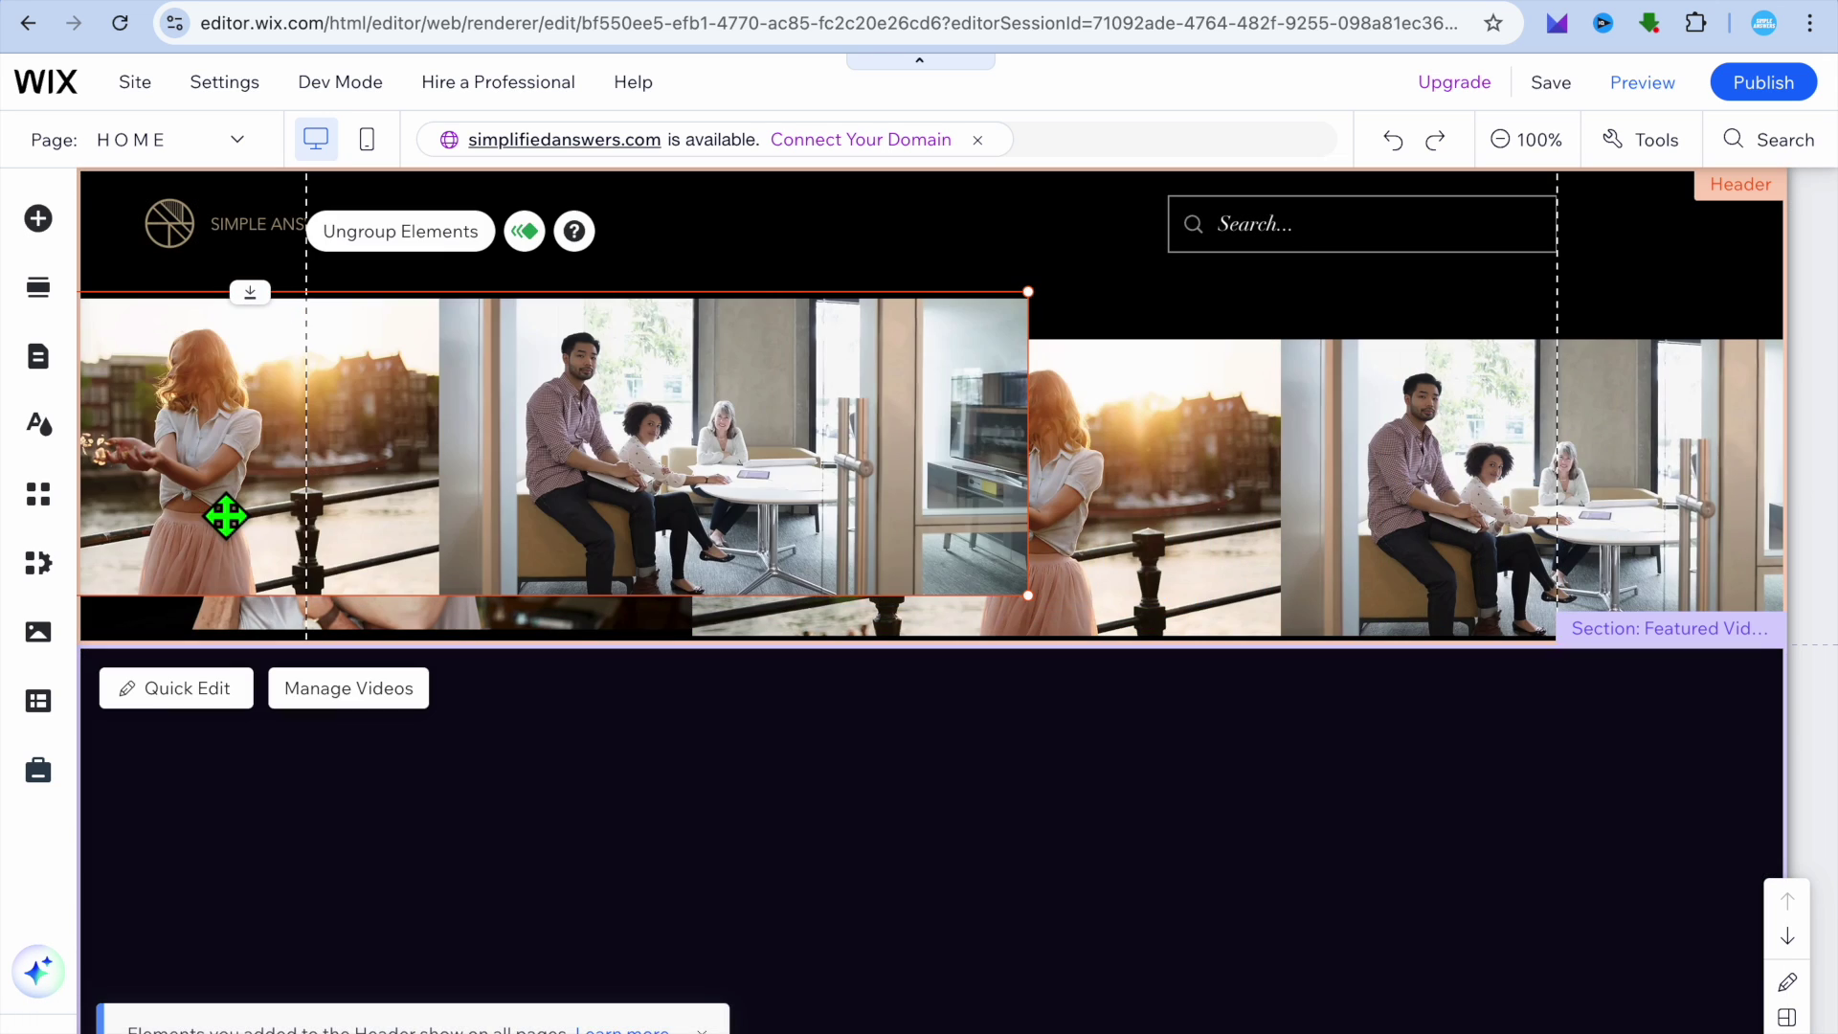
left_click_drag(619, 562, 14, 586)
left_click_drag(345, 517, 29, 488)
left_click(9, 496)
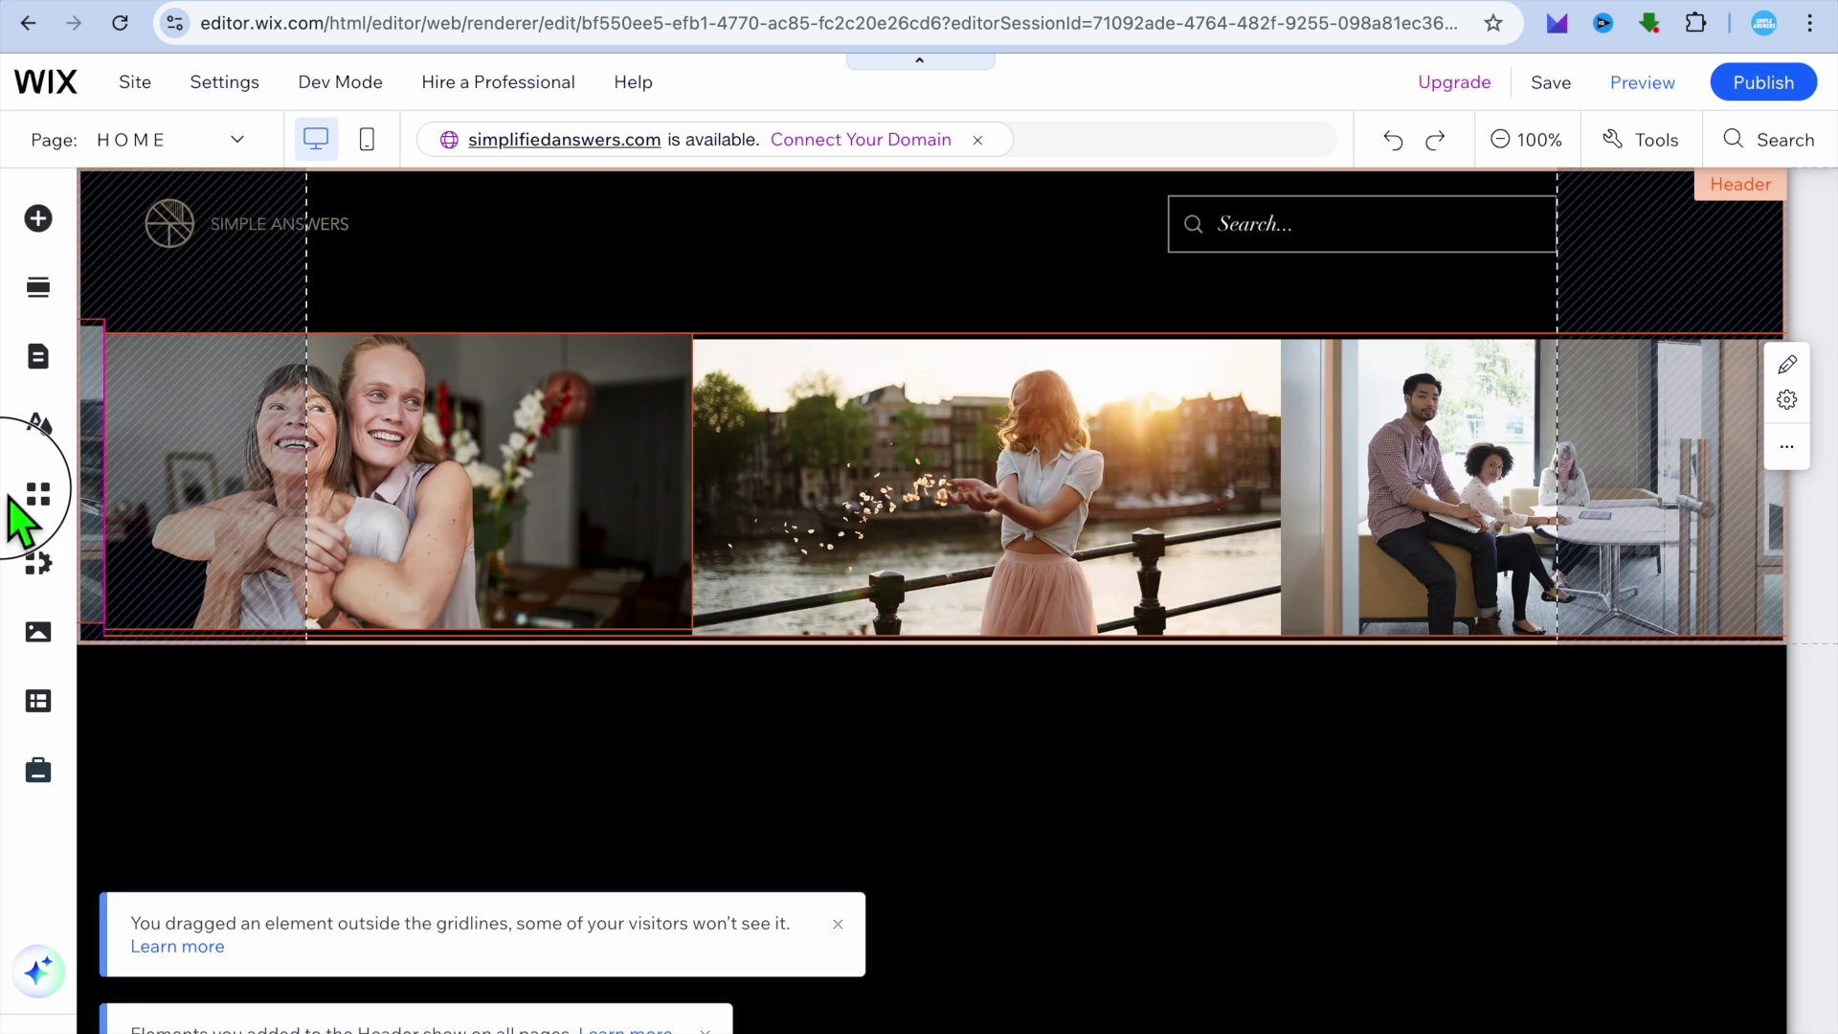
left_click_drag(12, 500, 12, 511)
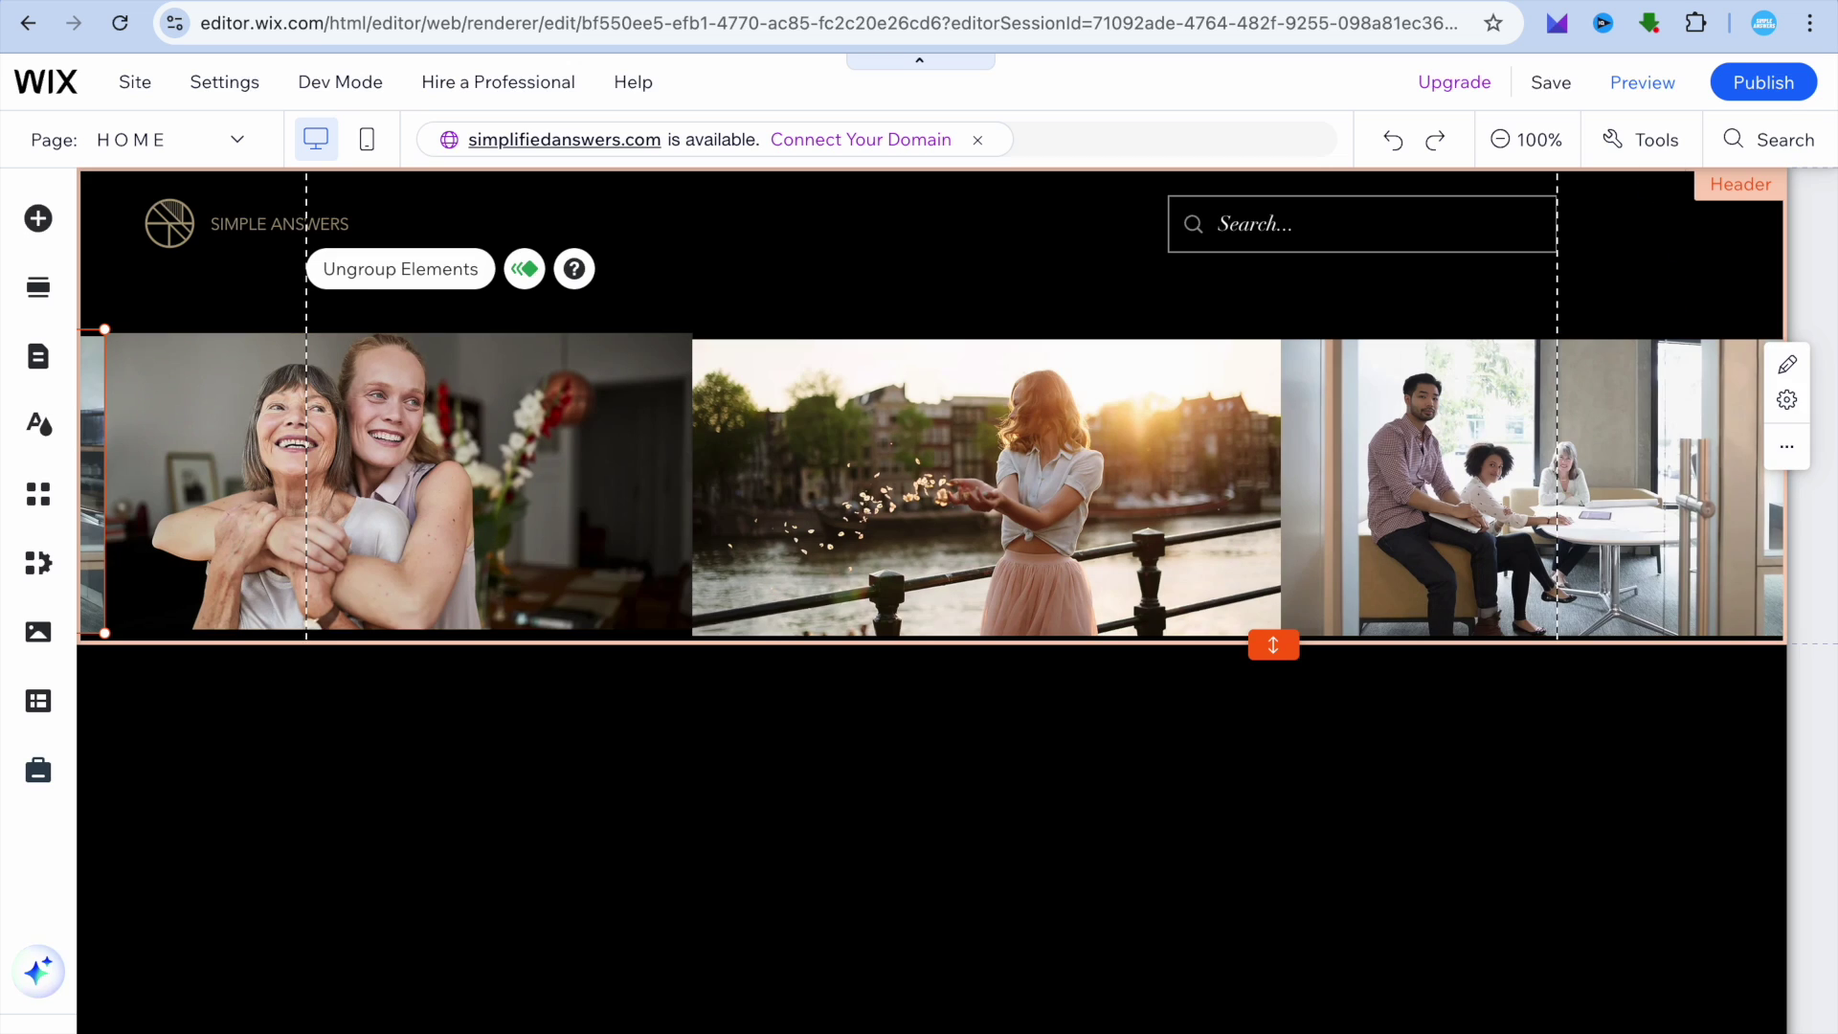
left_click(1643, 82)
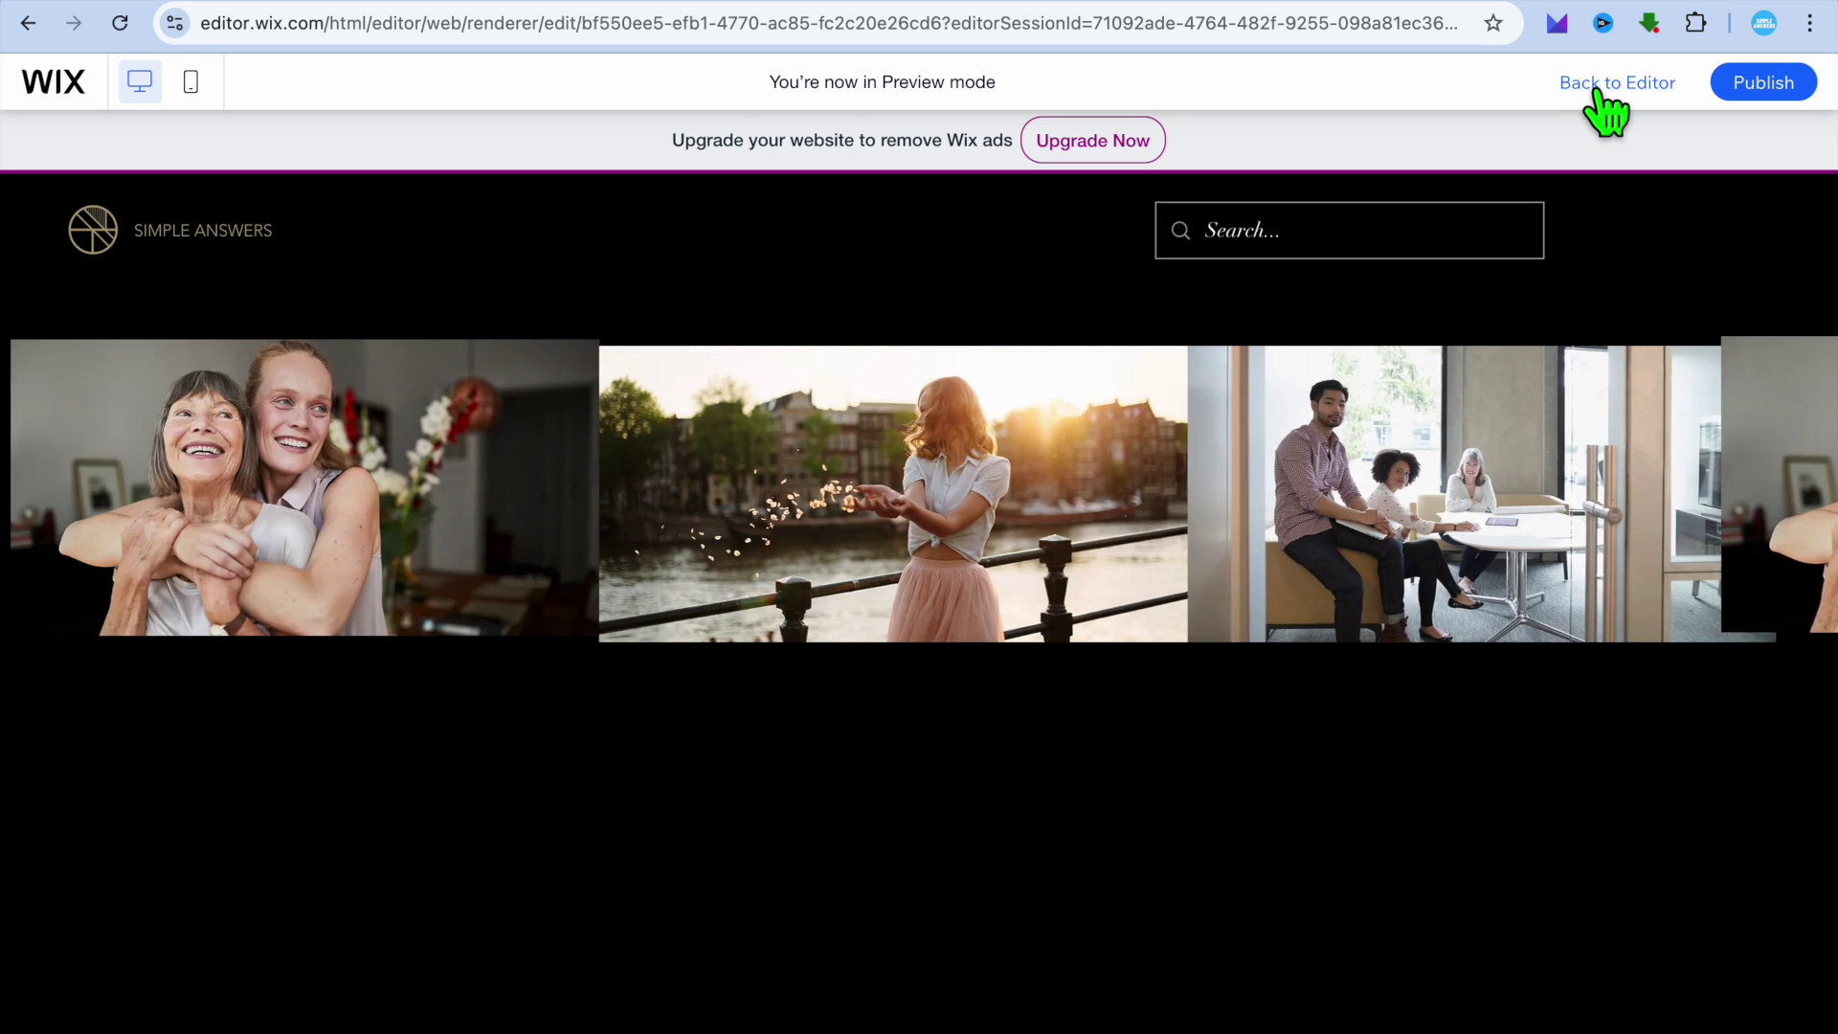
left_click(1608, 84)
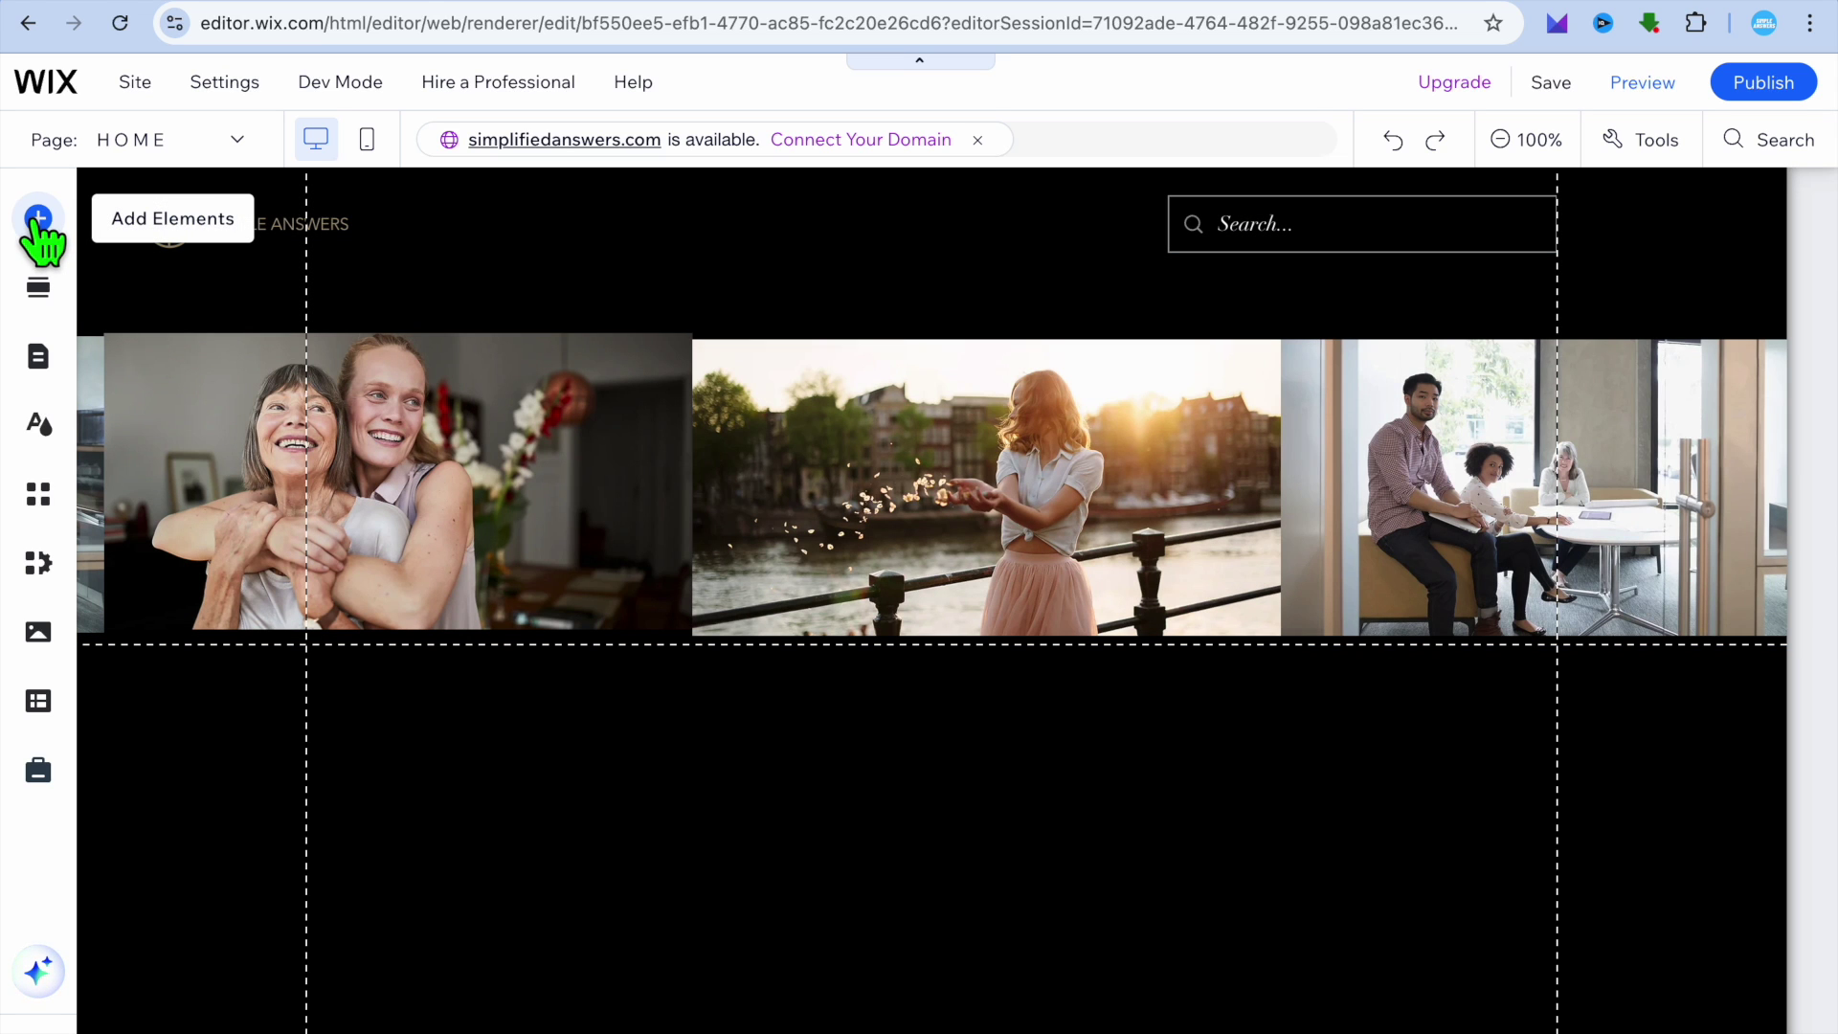
- Add a Heading 4 text element at the header's left, below the logo and above the images
left_click(38, 219)
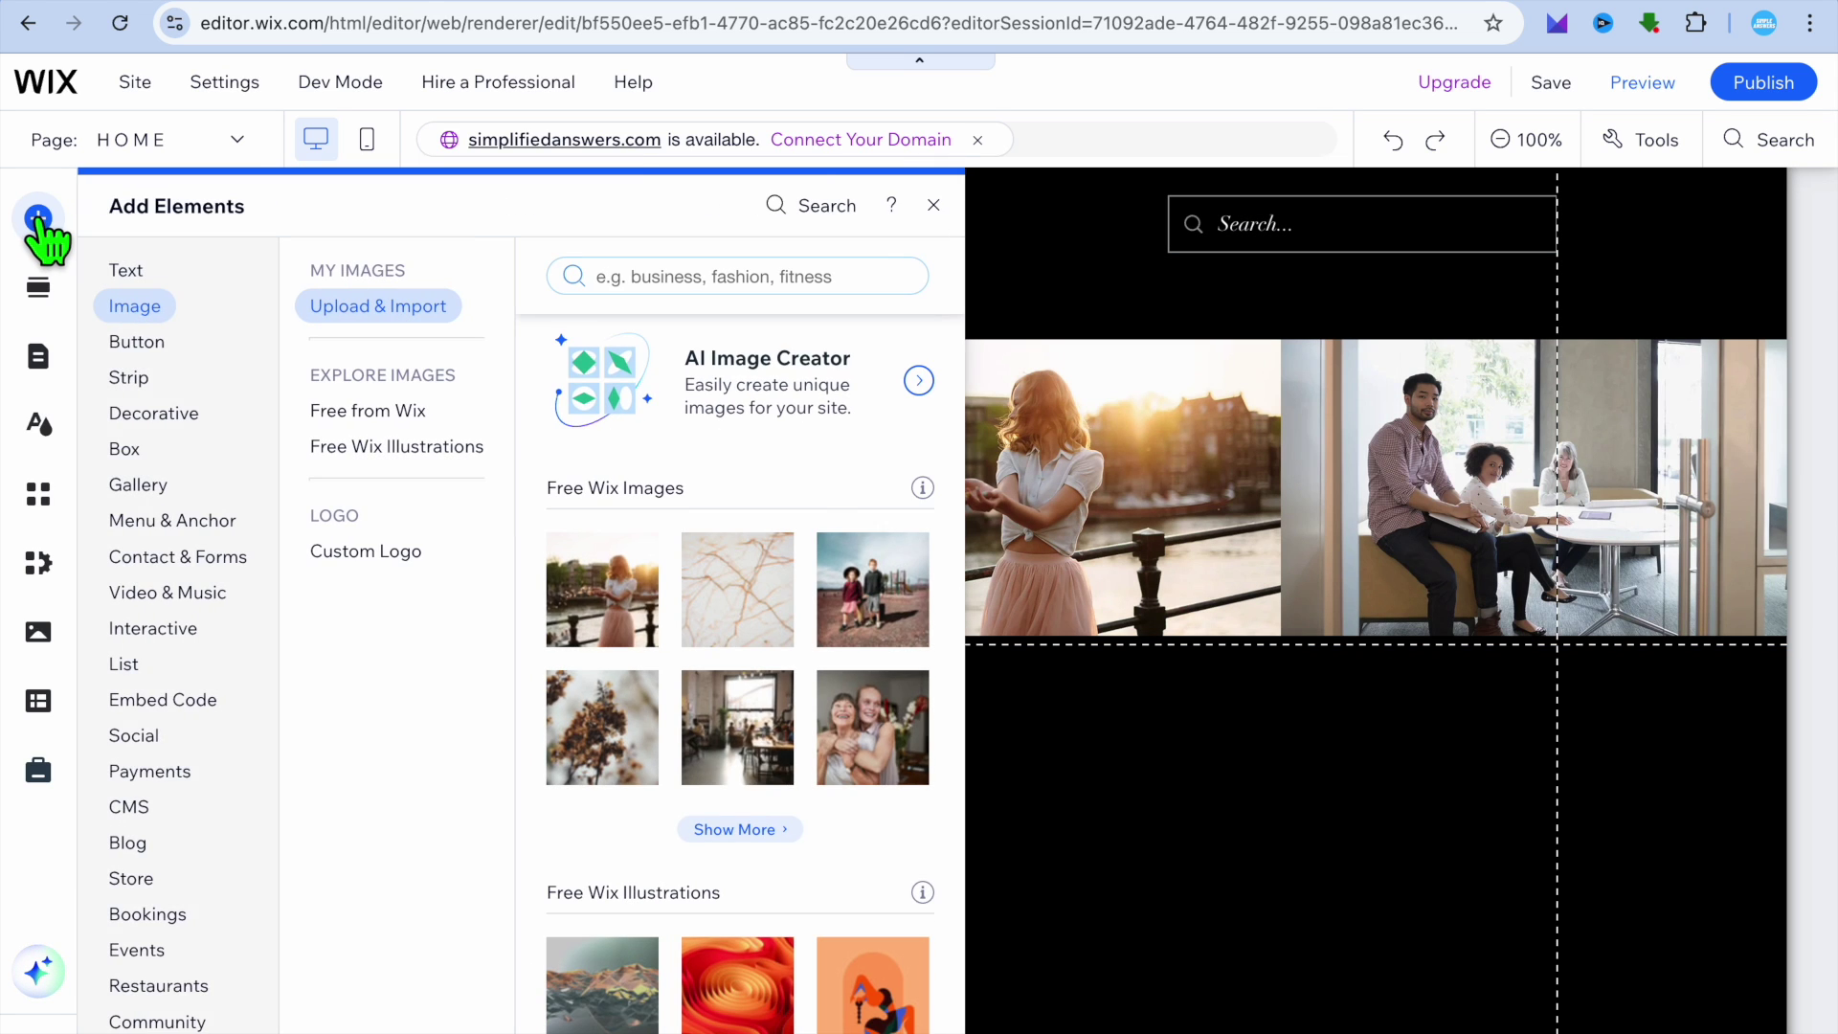
left_click(126, 272)
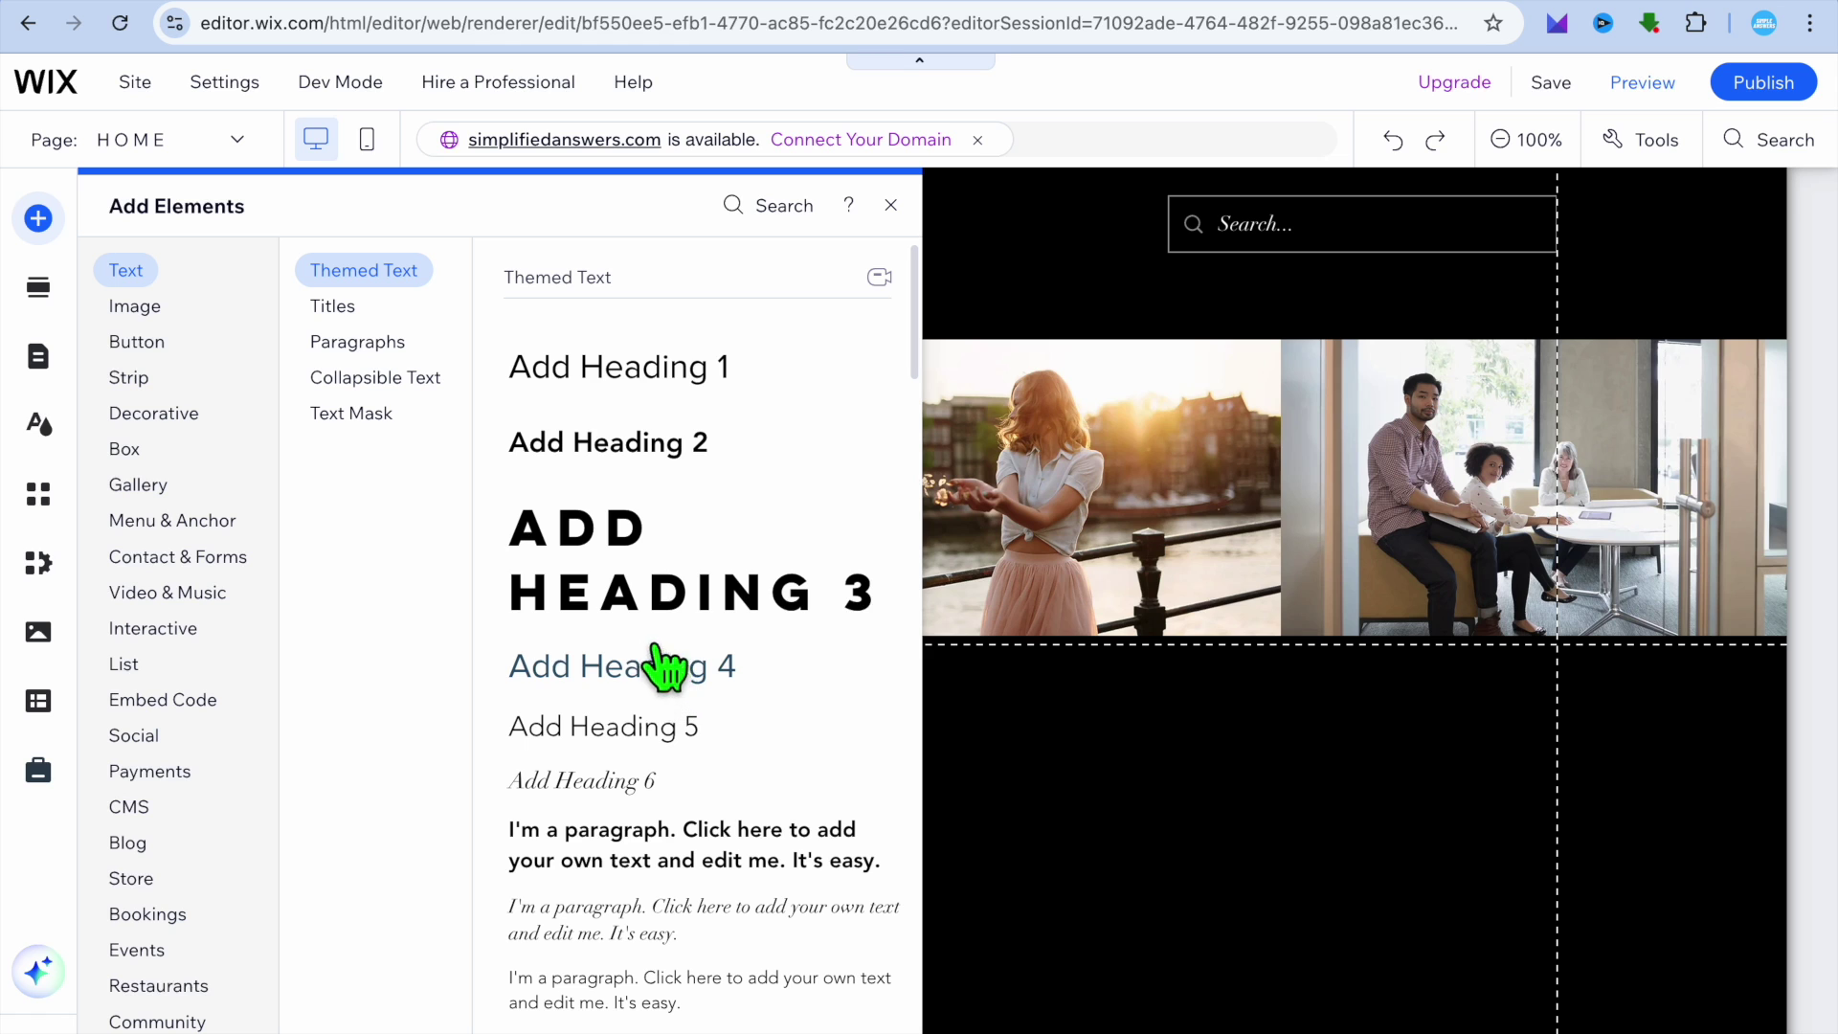
left_click_drag(632, 684, 304, 335)
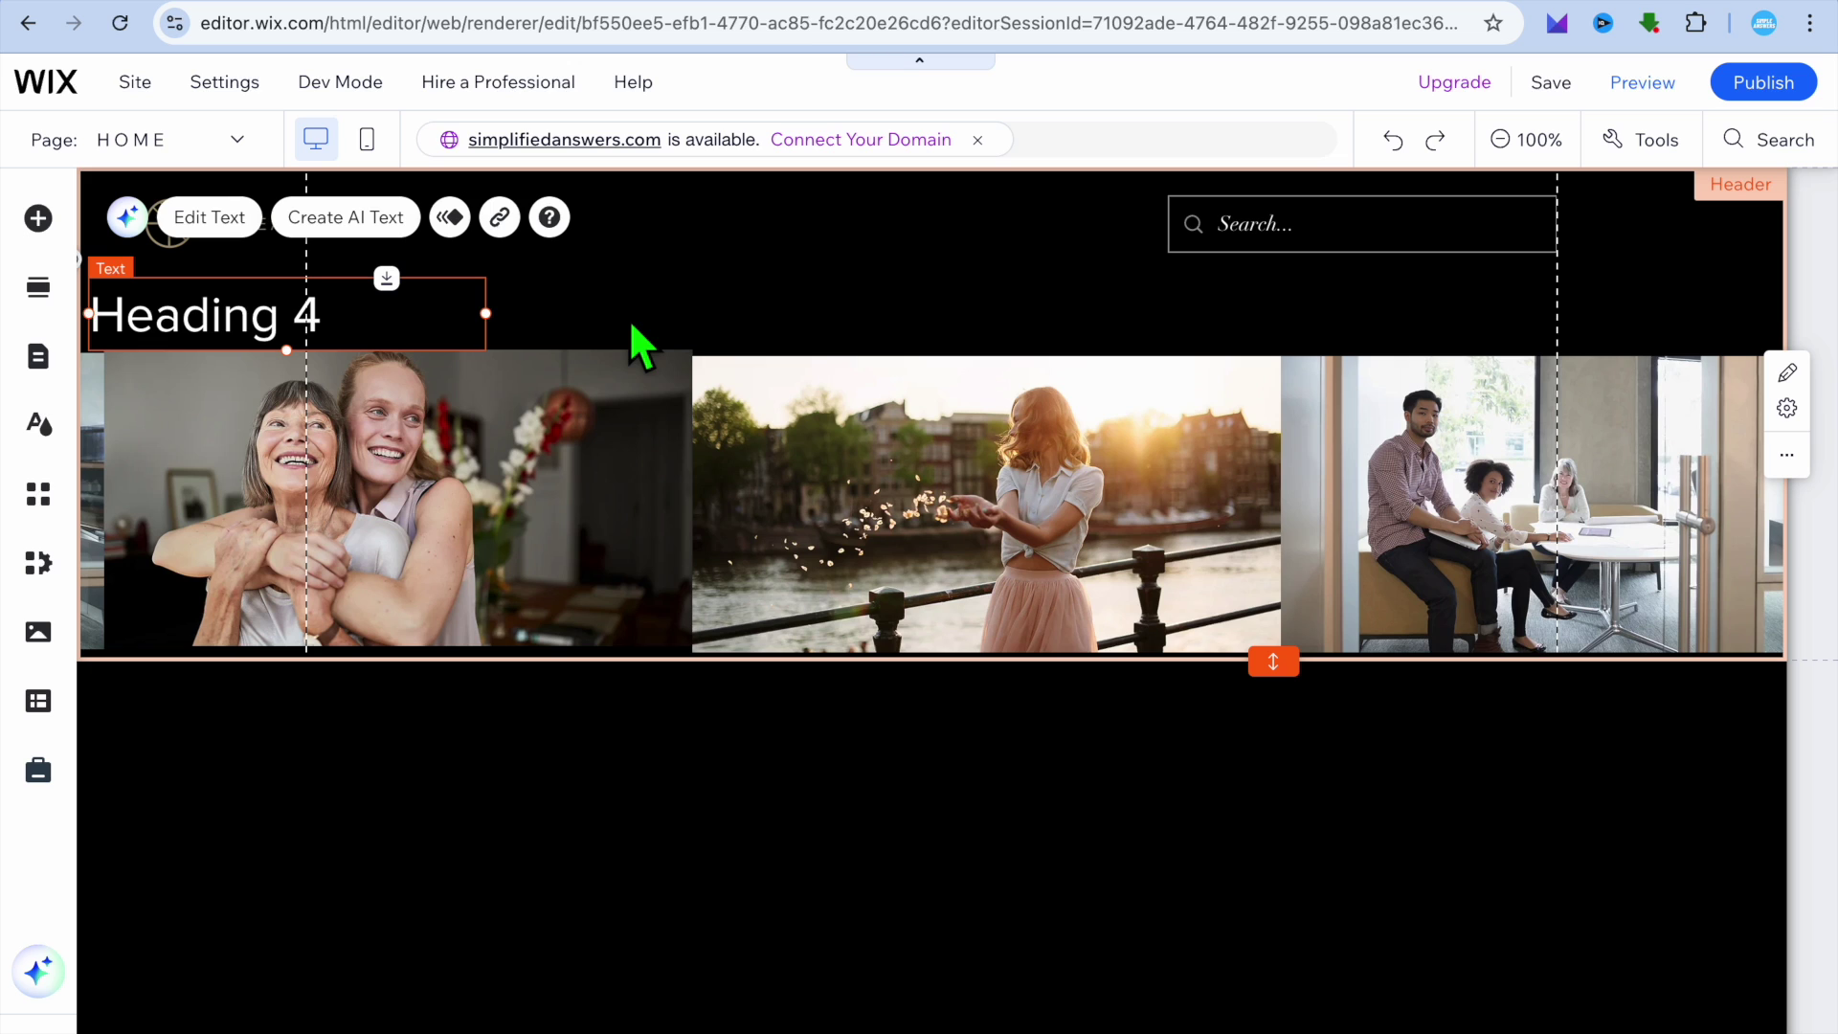
- Duplicate the Heading 4 text into the header and narrow both boxes so they don't overlap
right_click(456, 332)
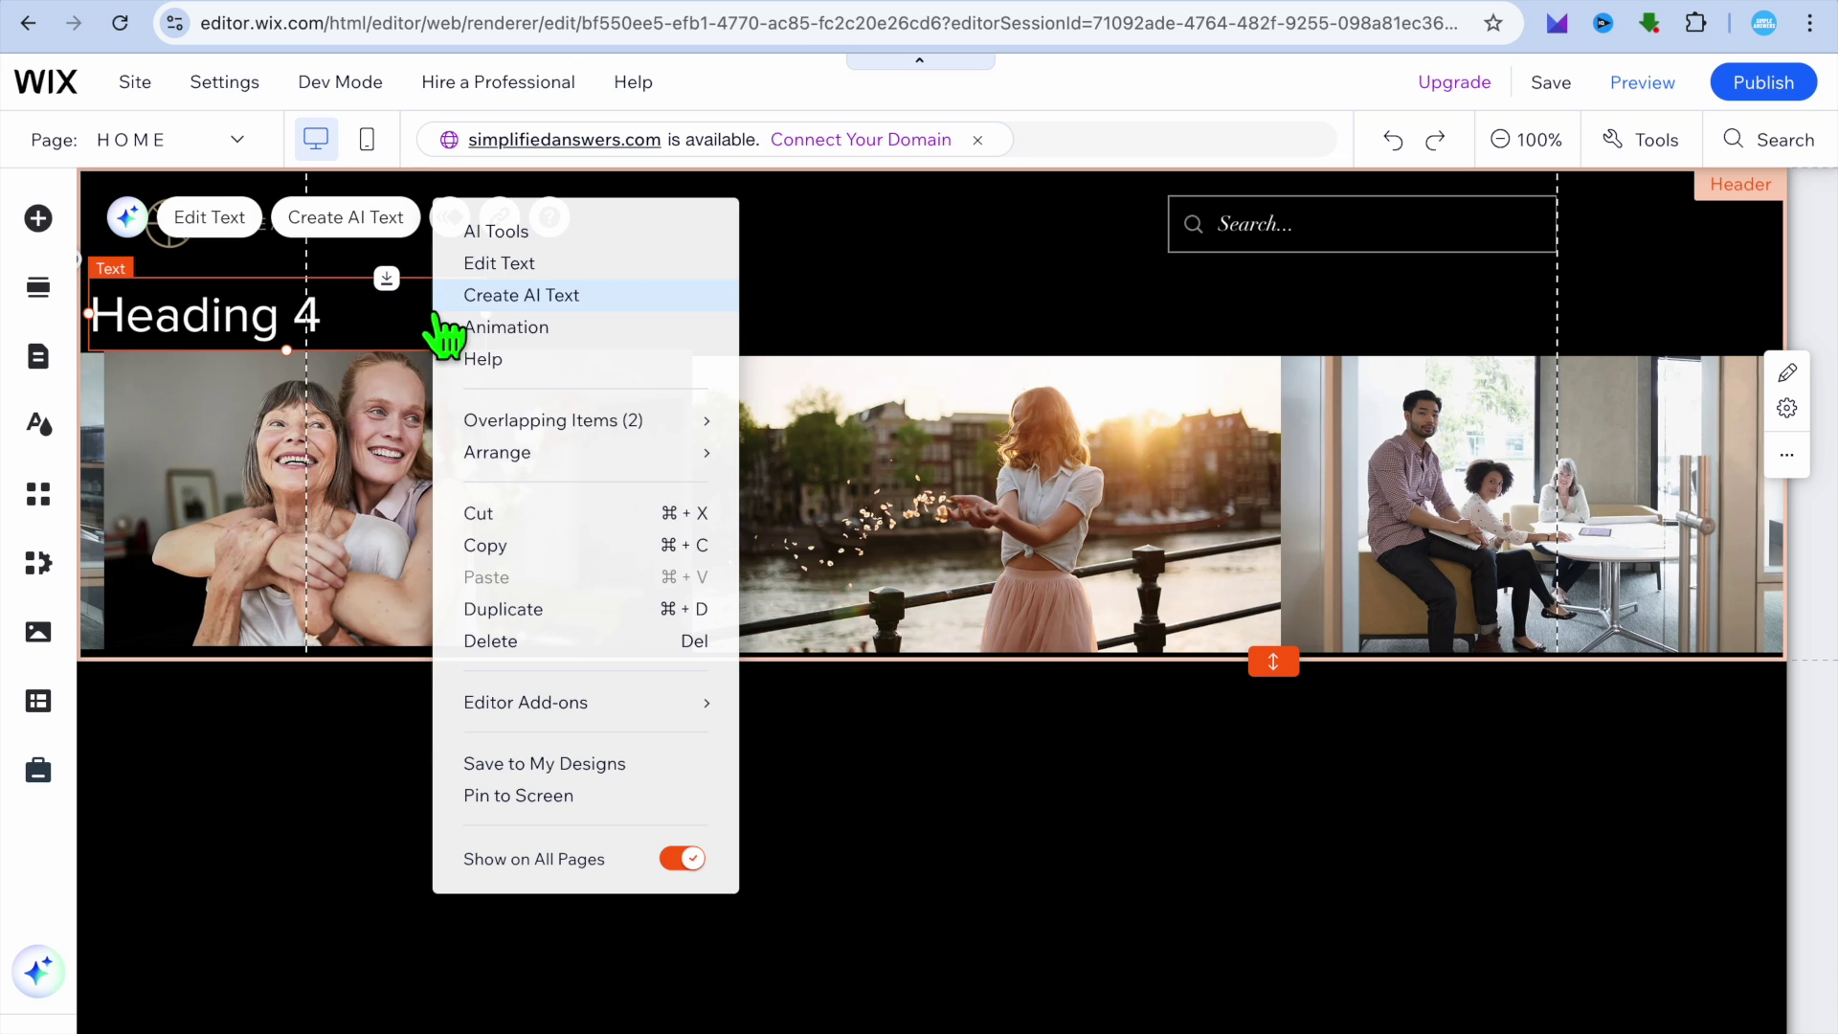
left_click(553, 613)
left_click_drag(343, 738, 630, 351)
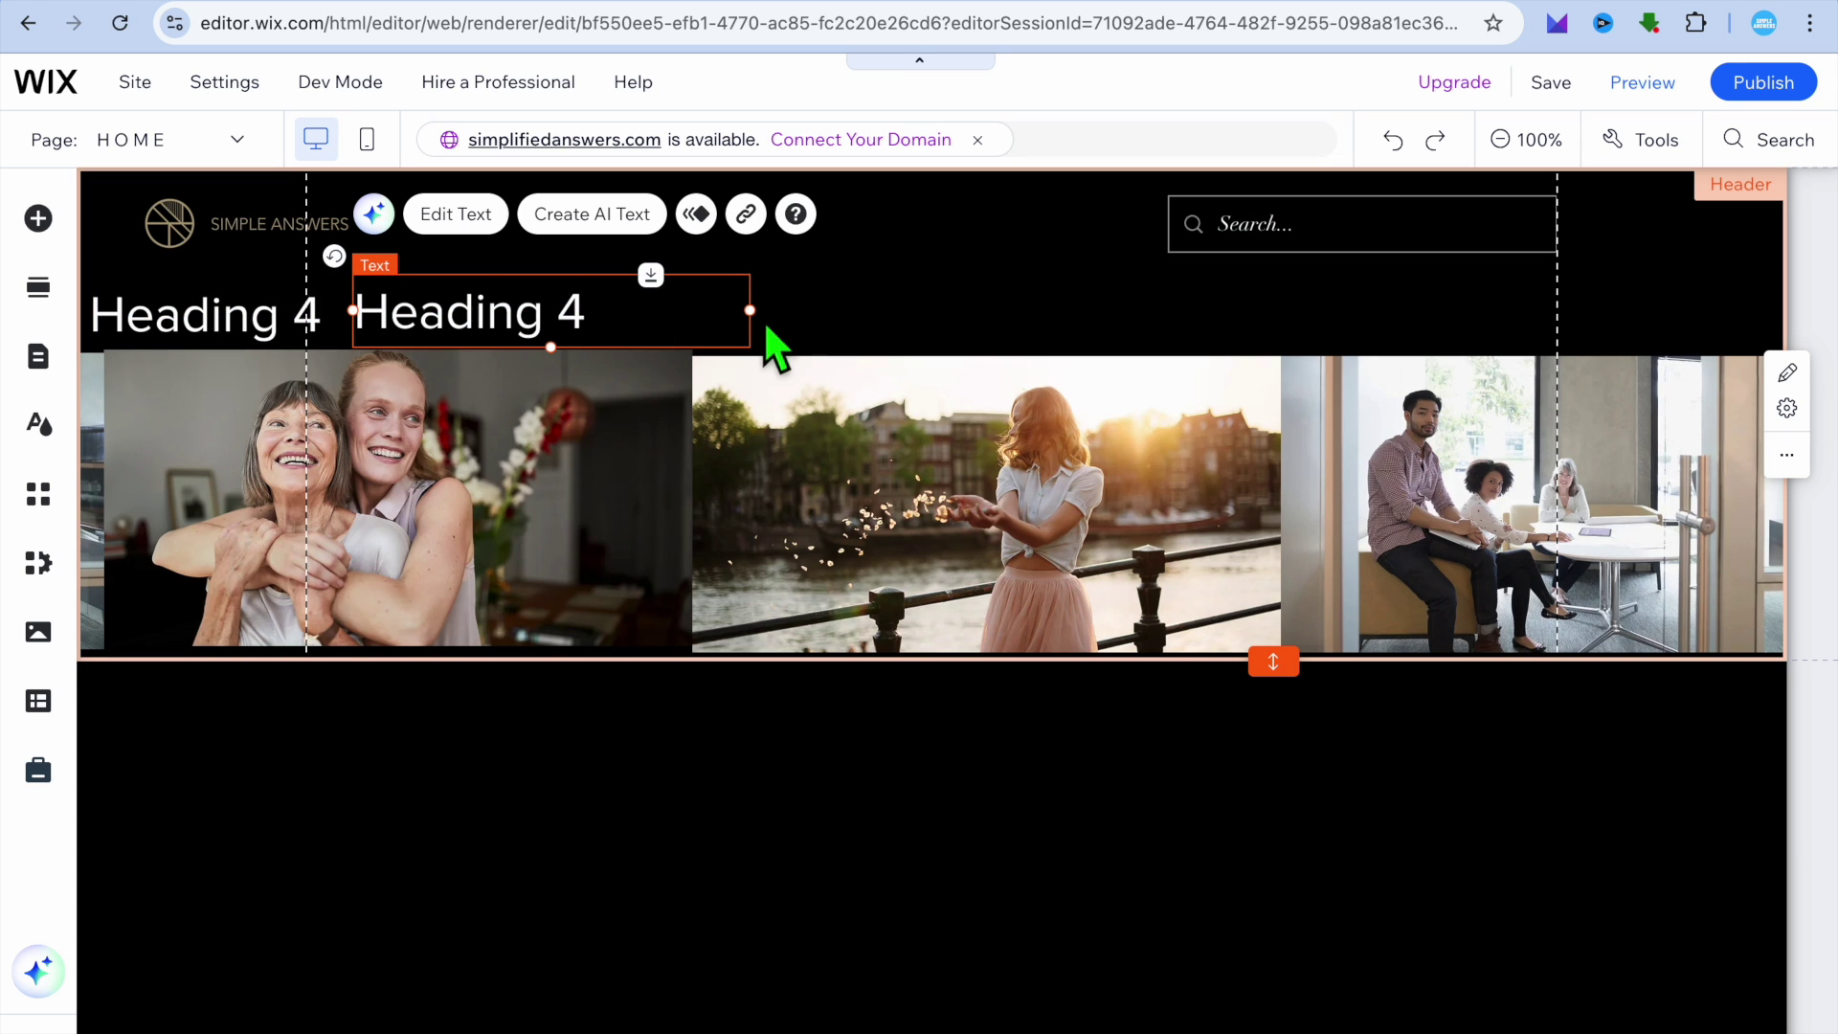
left_click_drag(774, 326, 628, 317)
left_click(237, 310)
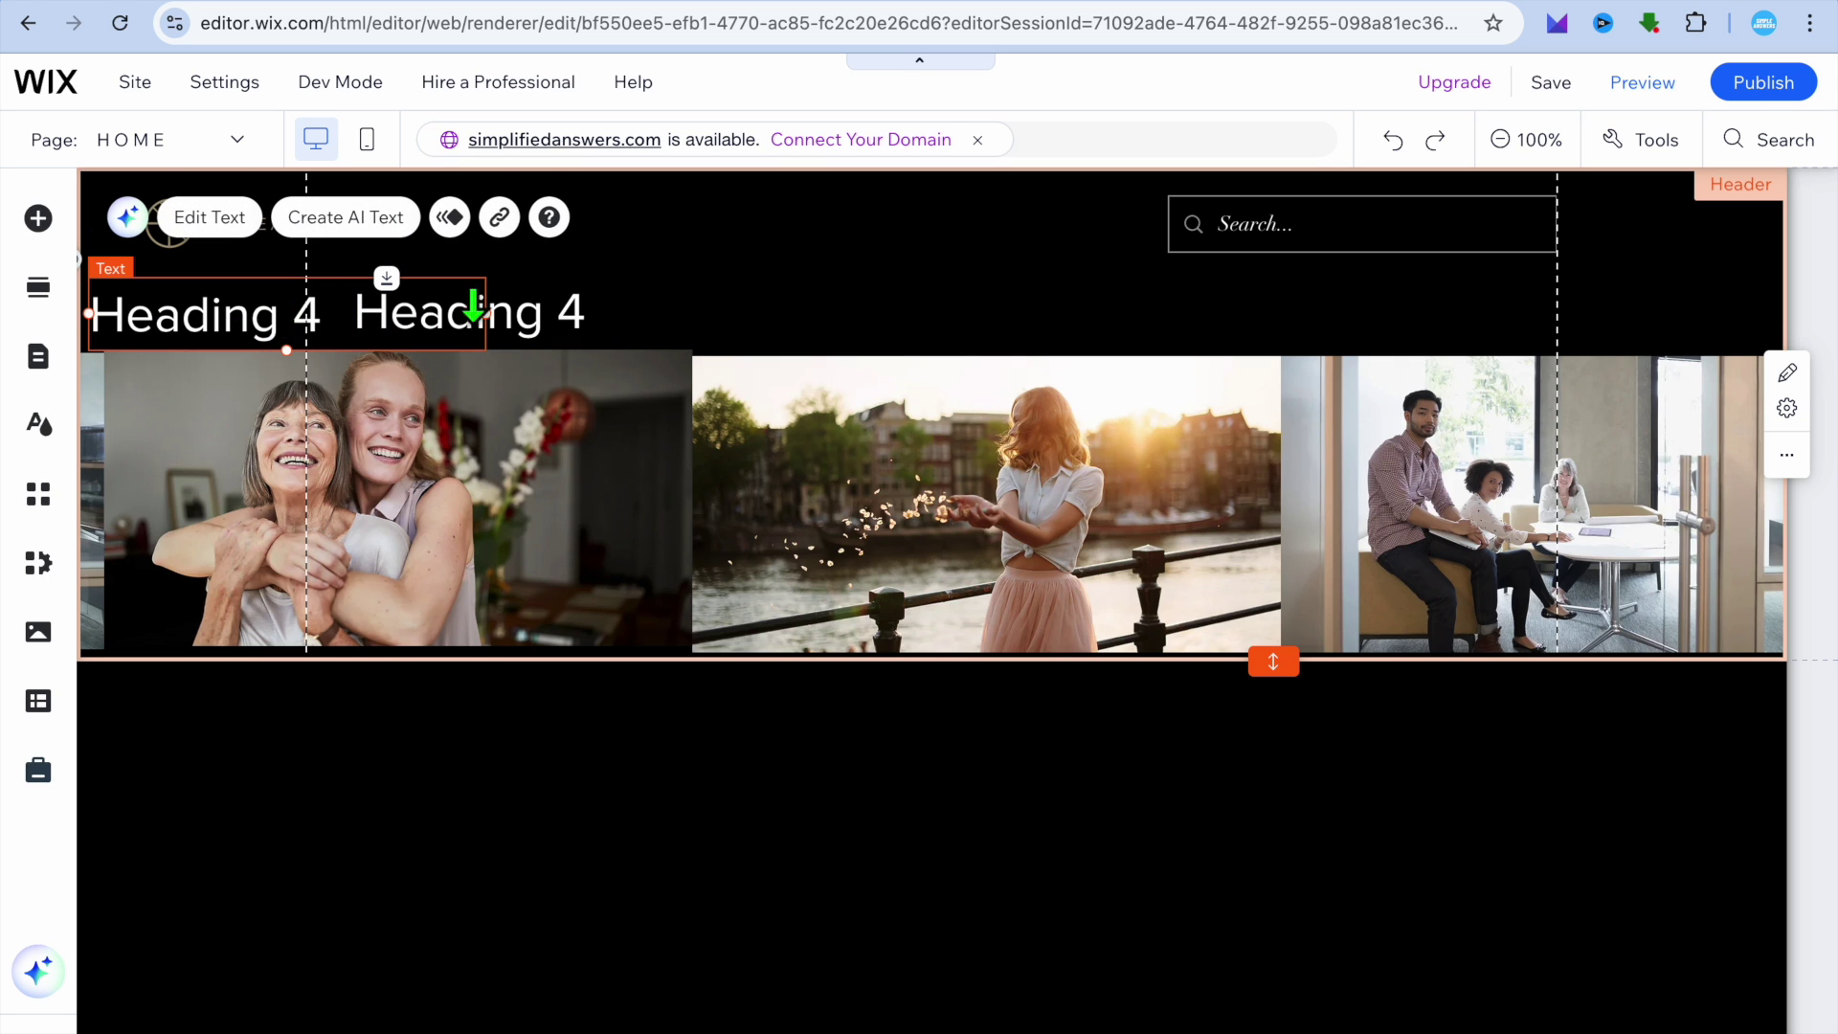
mouse_move(501, 316)
left_mouse_down()
mouse_move(361, 316)
mouse_move(485, 333)
left_mouse_up()
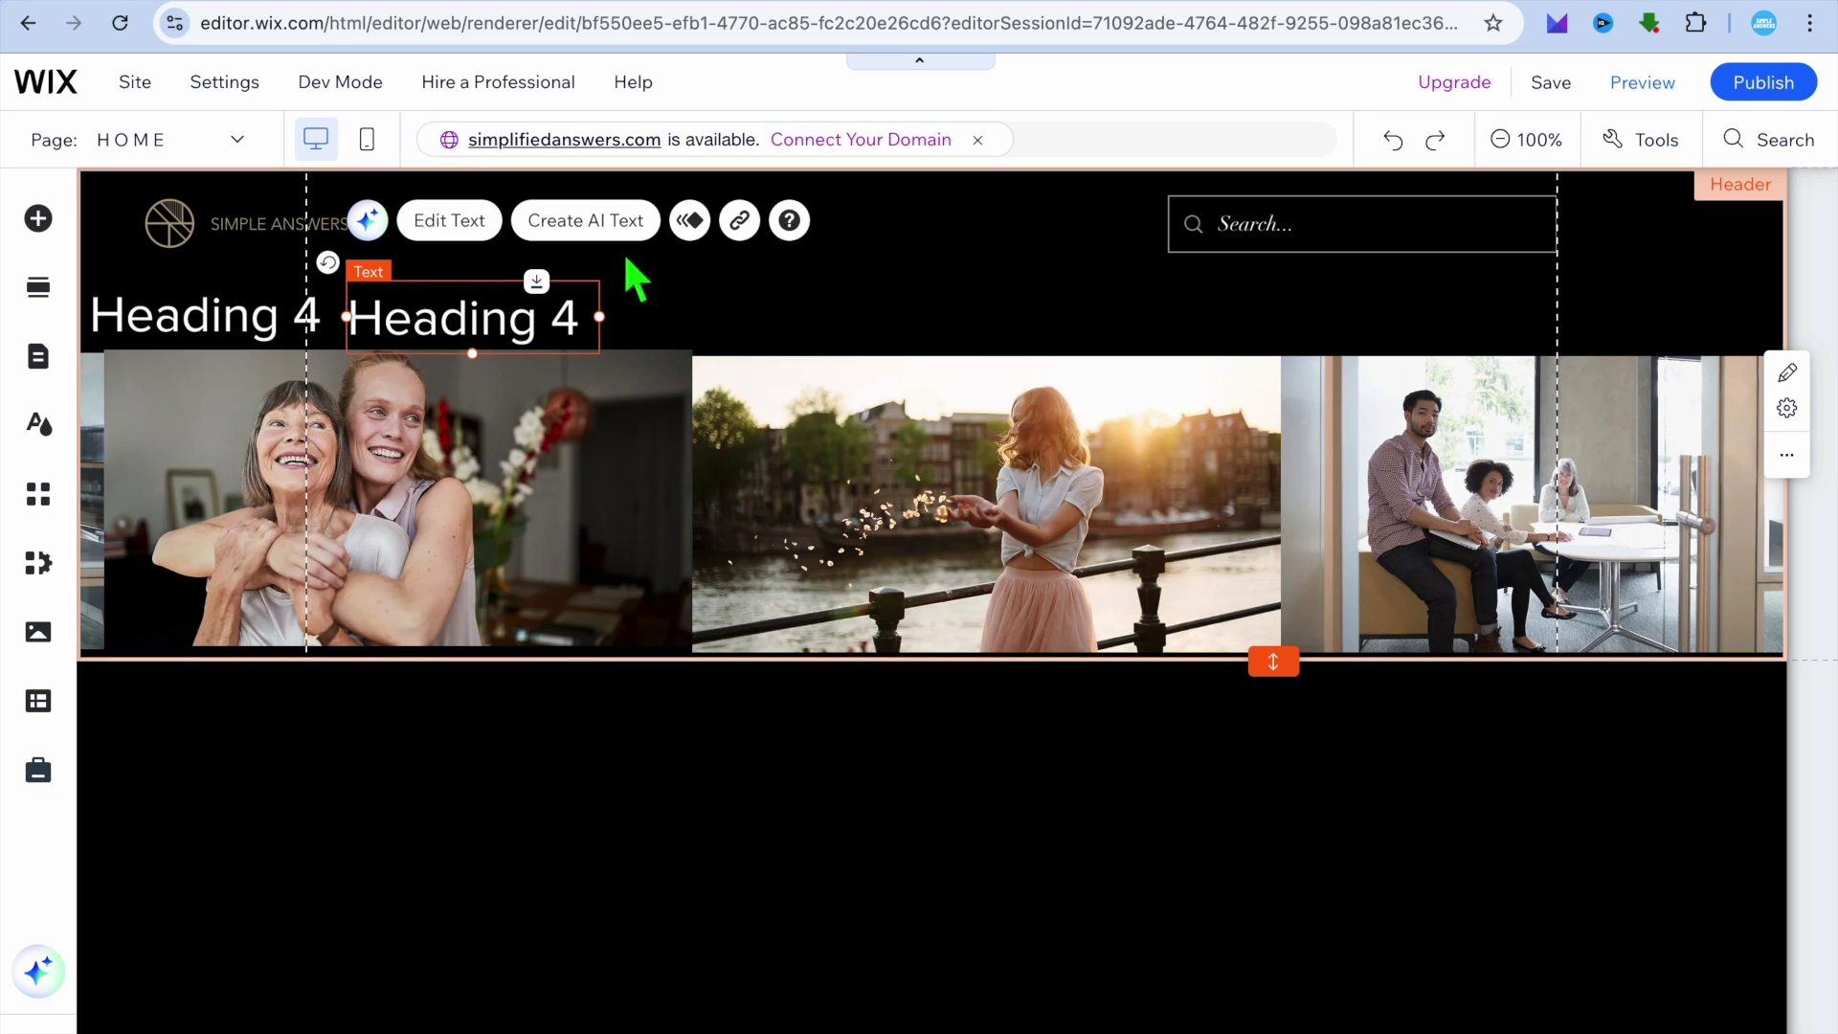
- Add a third Heading 4 copy beside the others and marquee-select all three headings
right_click(535, 336)
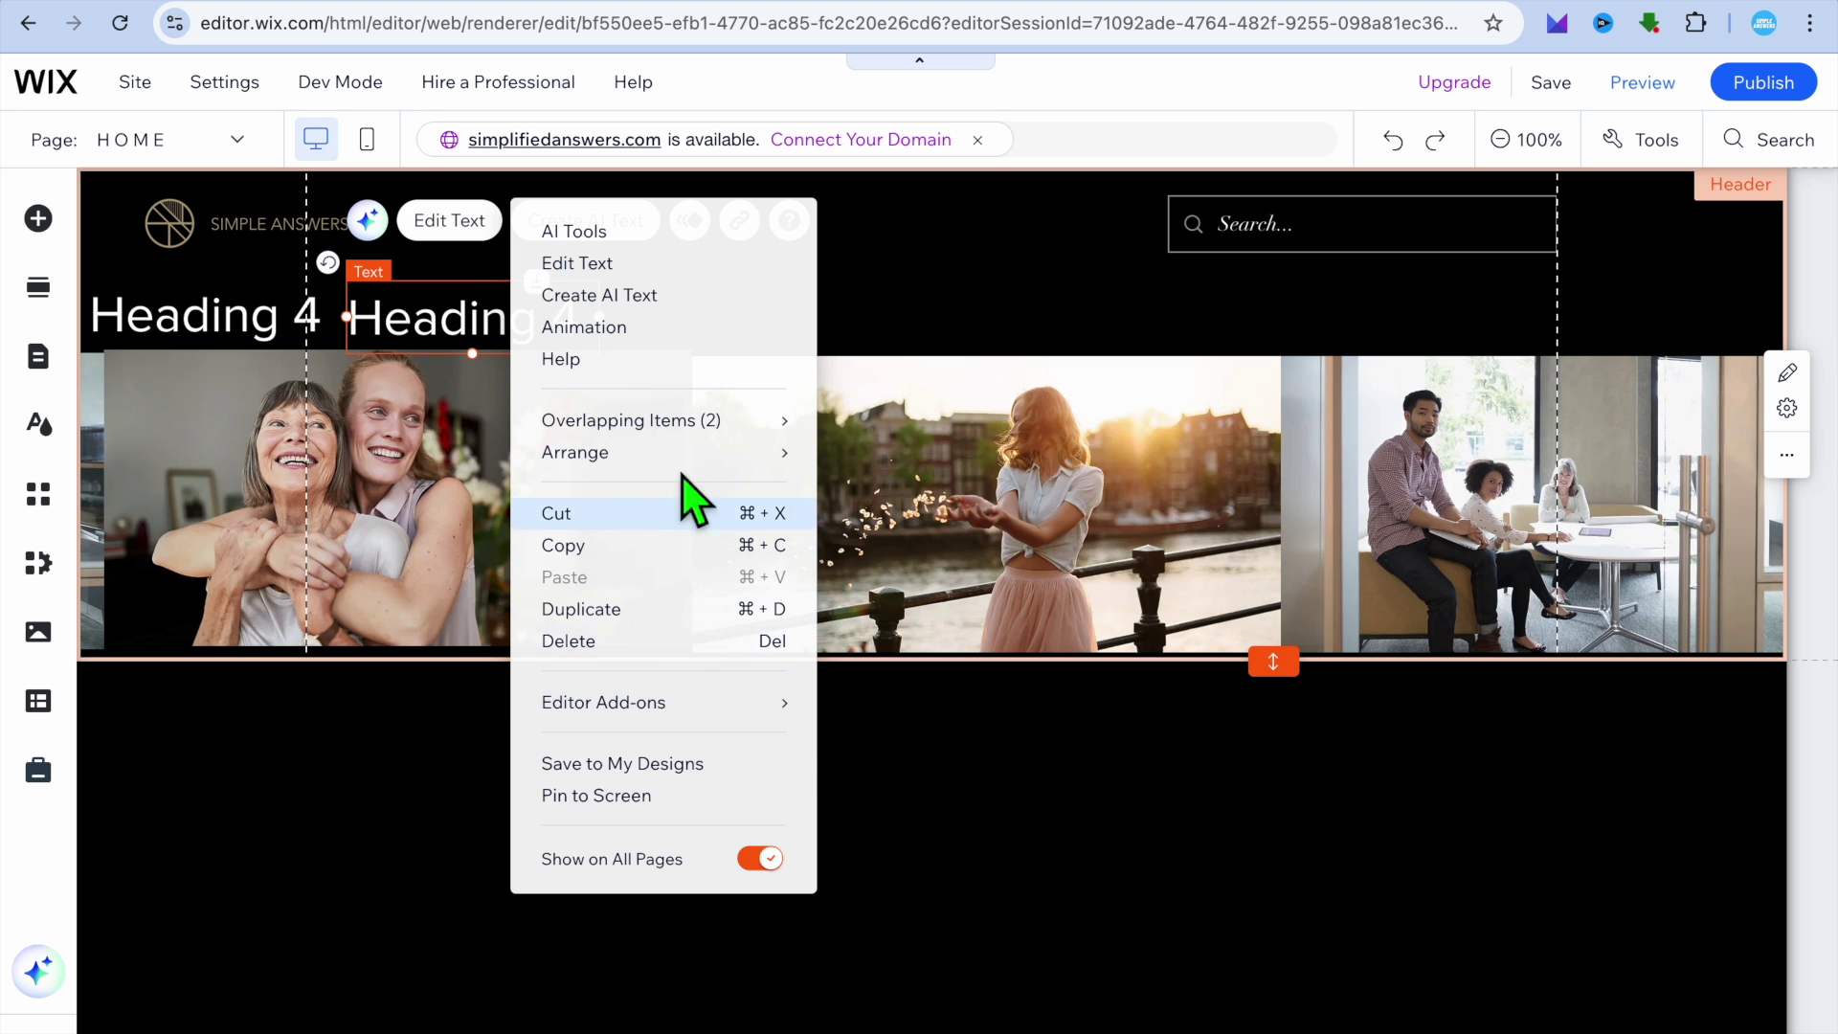
left_click(623, 611)
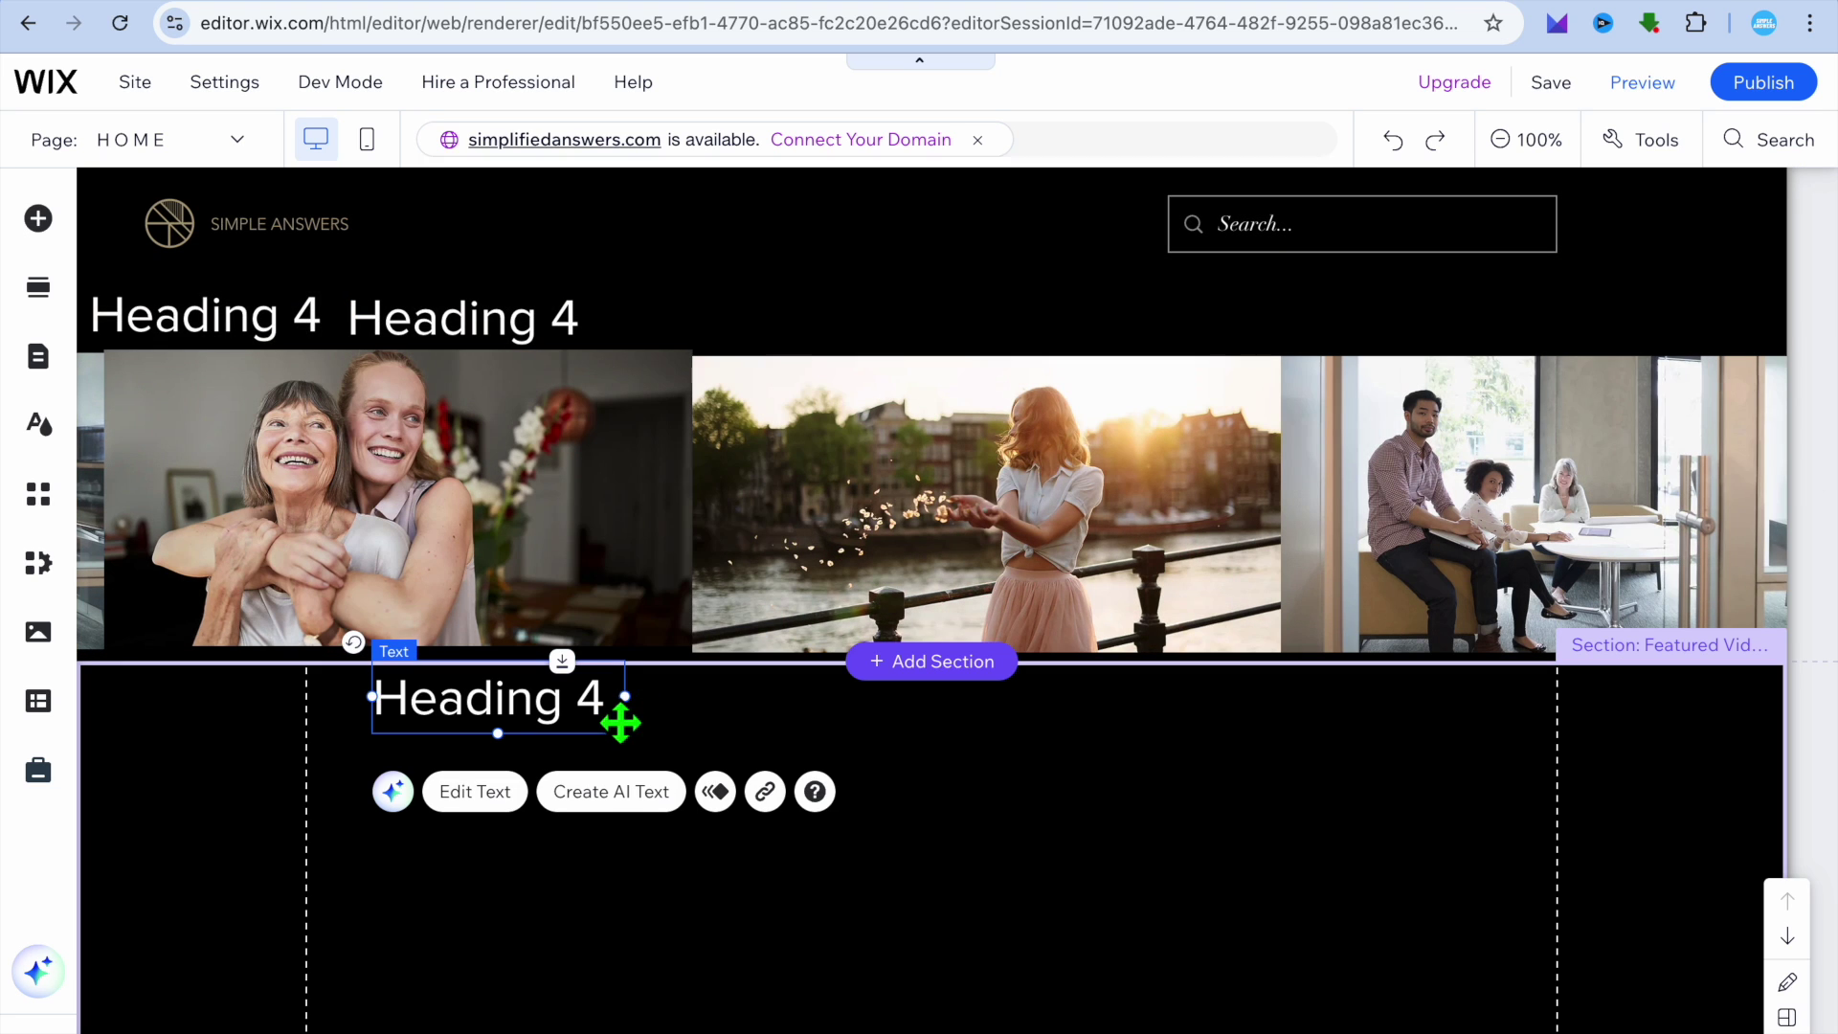
left_click_drag(532, 749, 749, 370)
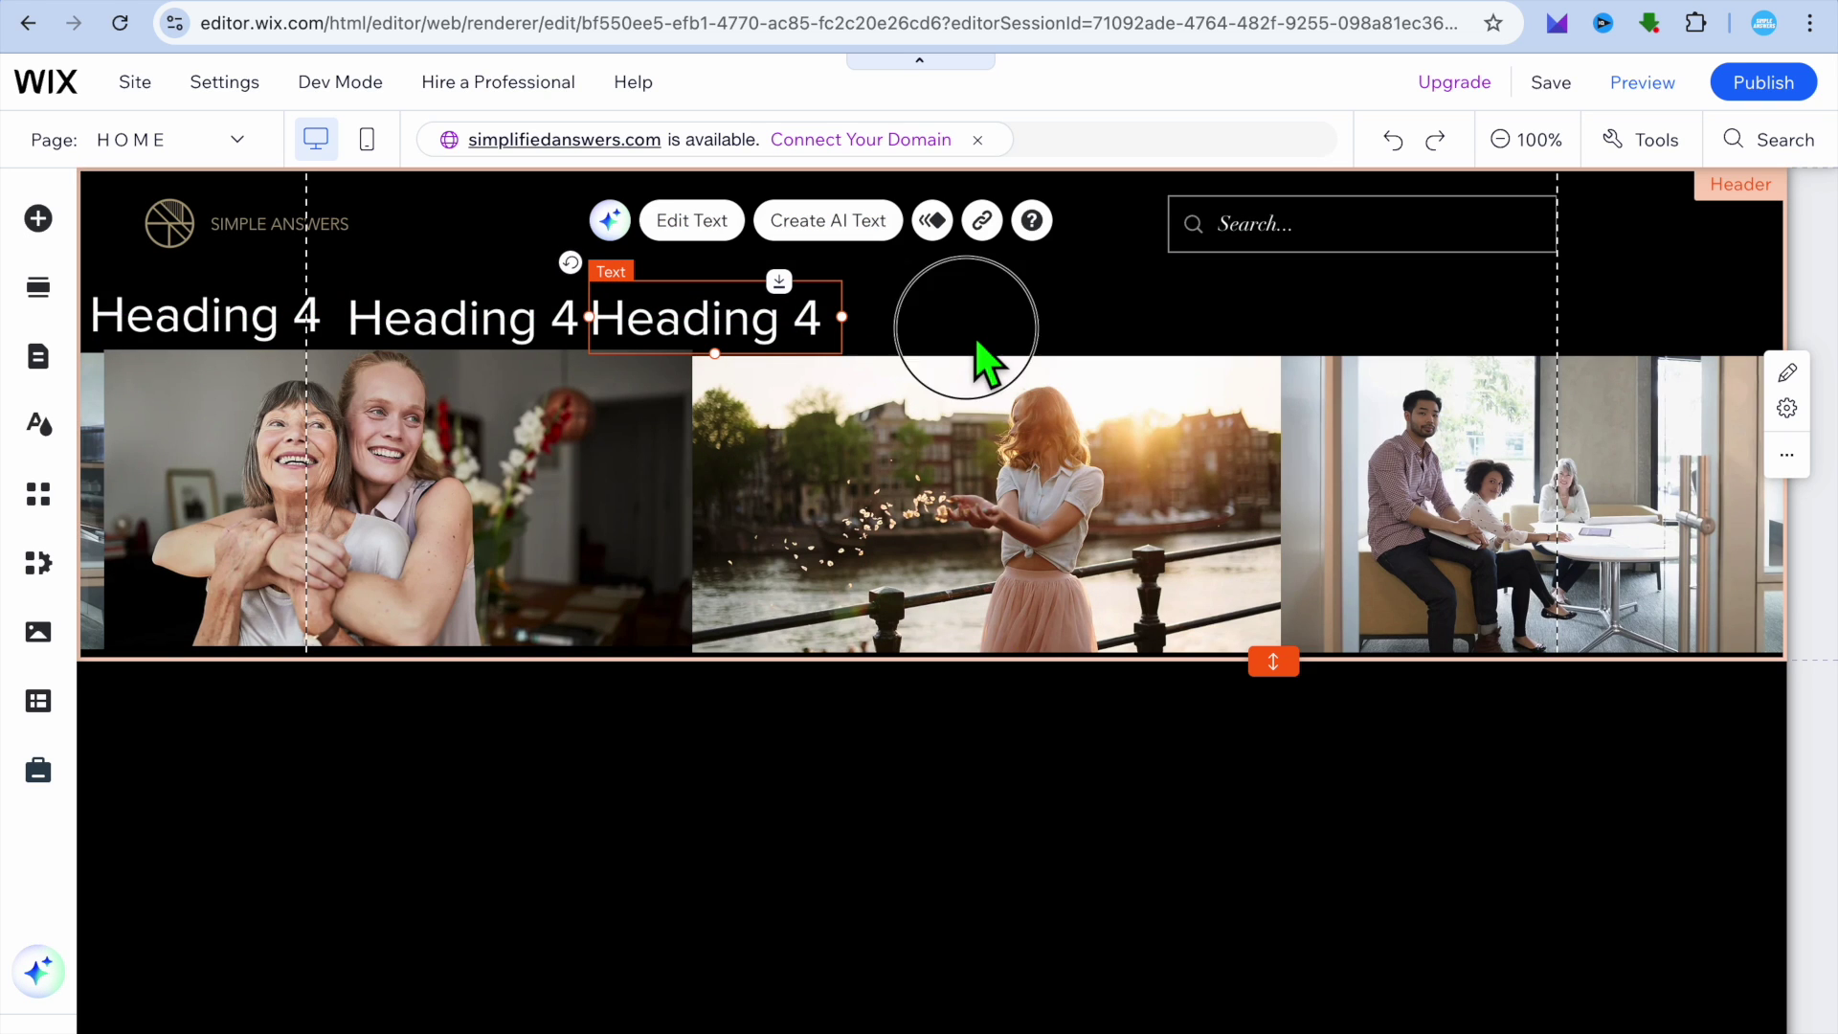
left_click(966, 327)
left_click_drag(911, 306, 164, 336)
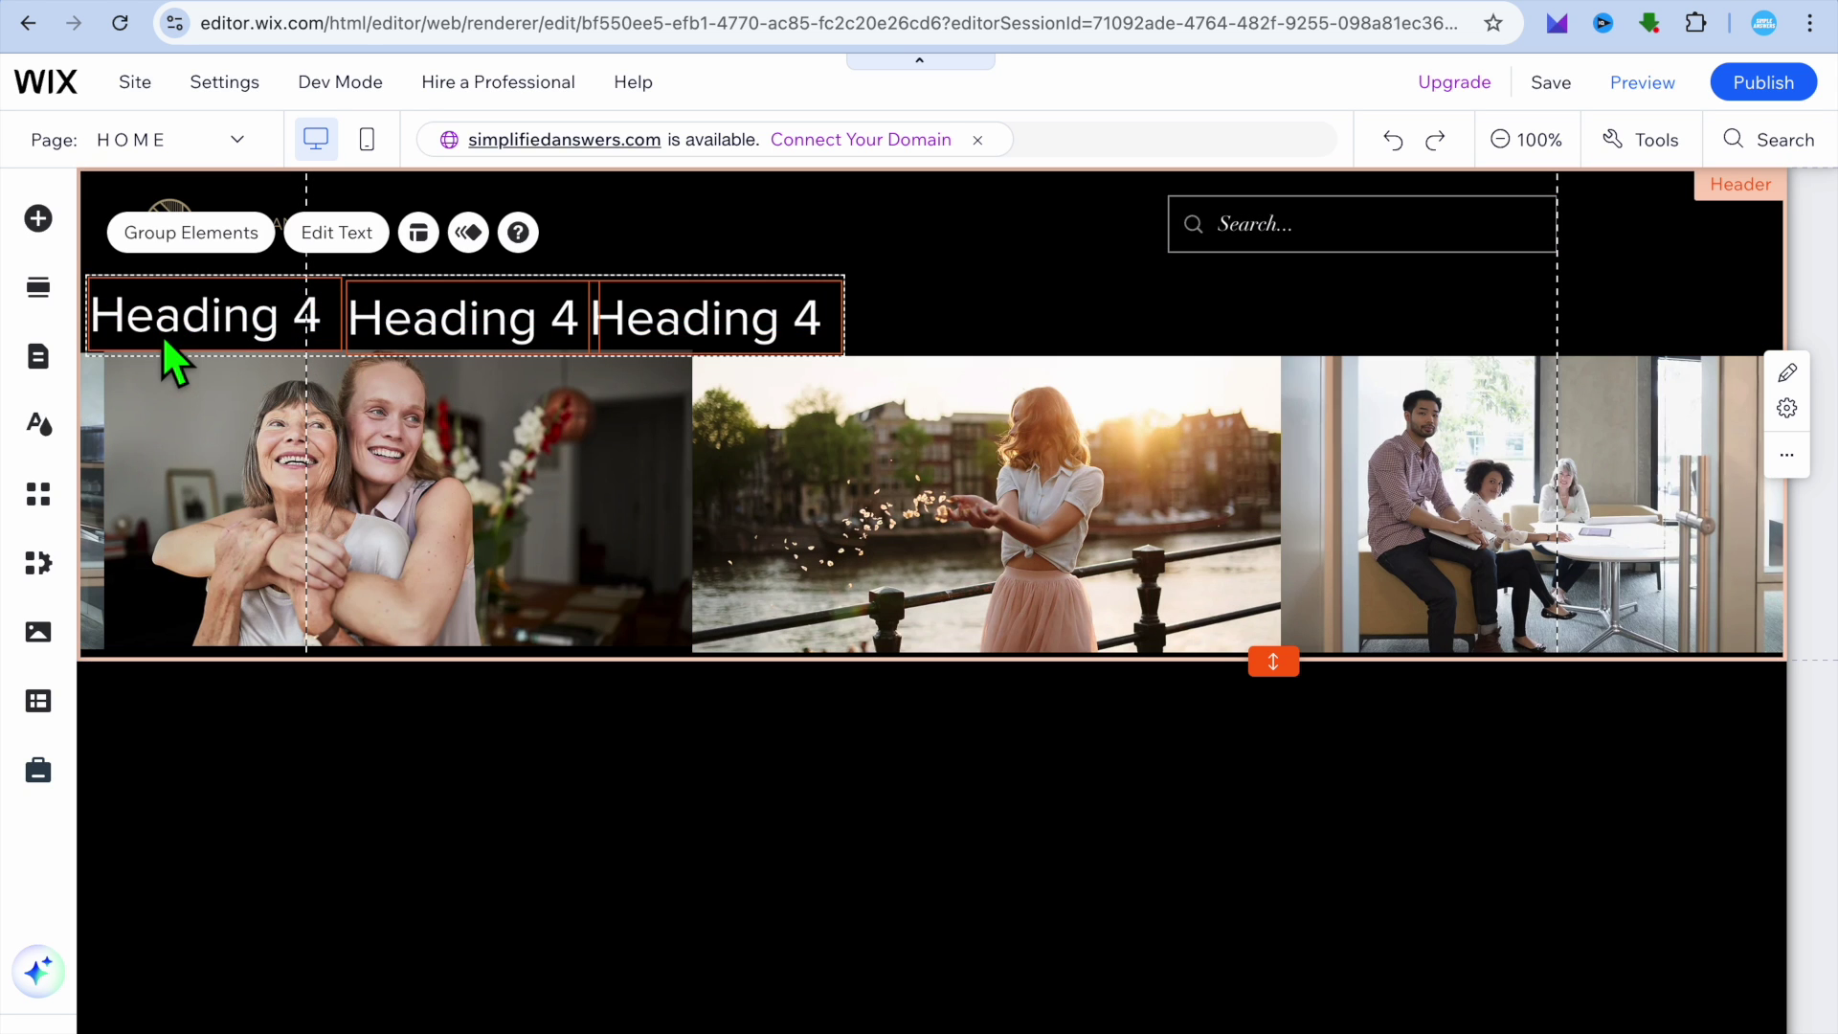
- Group the three headings and give the group the Loop Cross animation
left_click(205, 237)
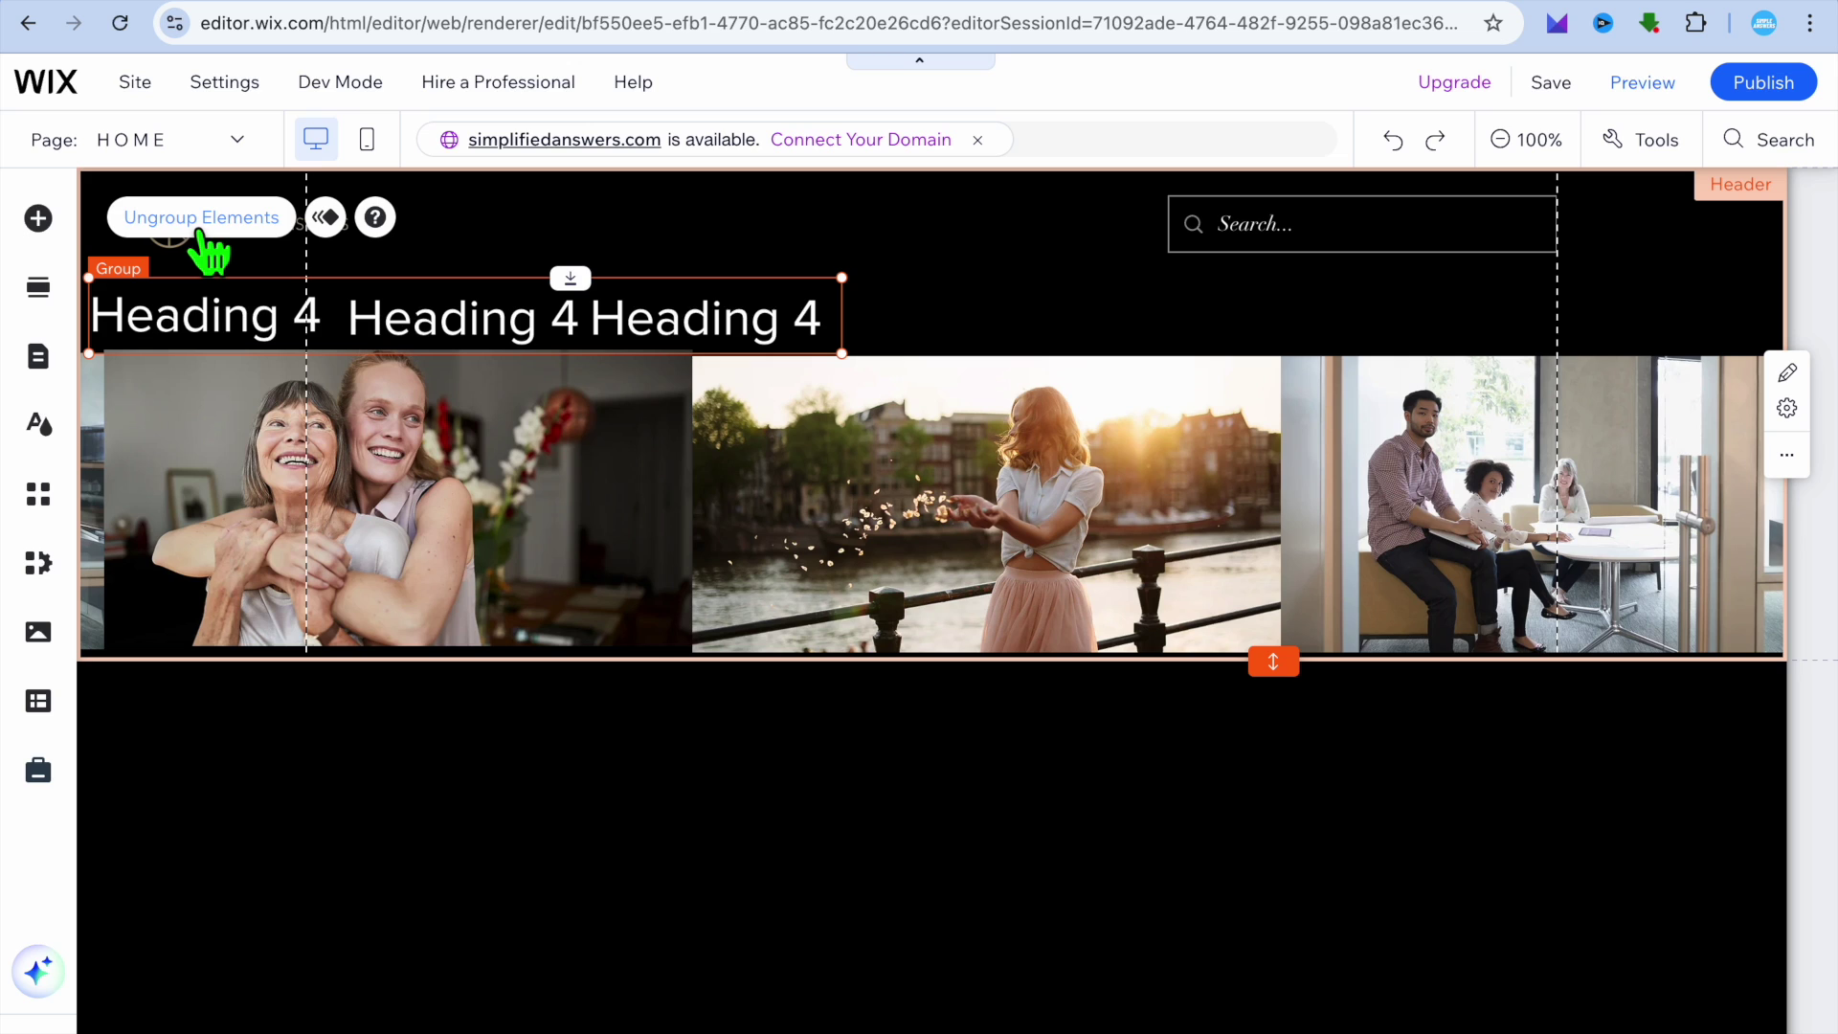
left_click(326, 218)
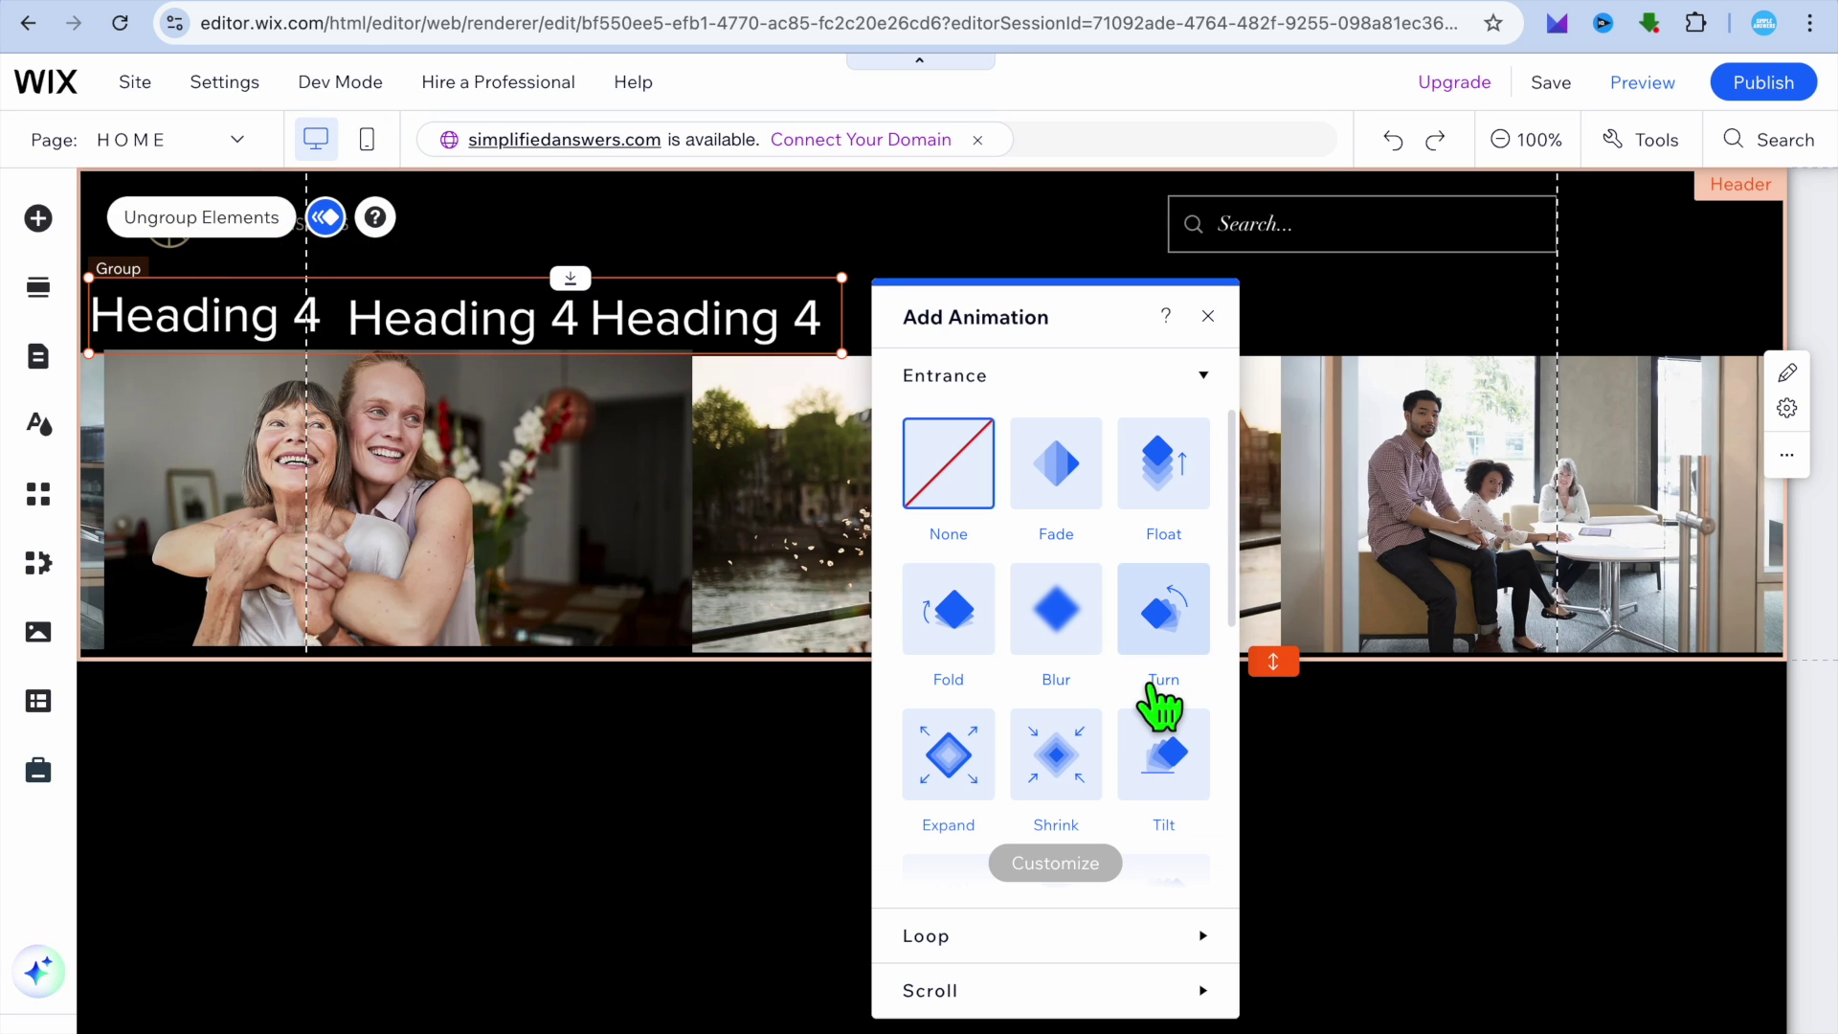
left_click(1077, 938)
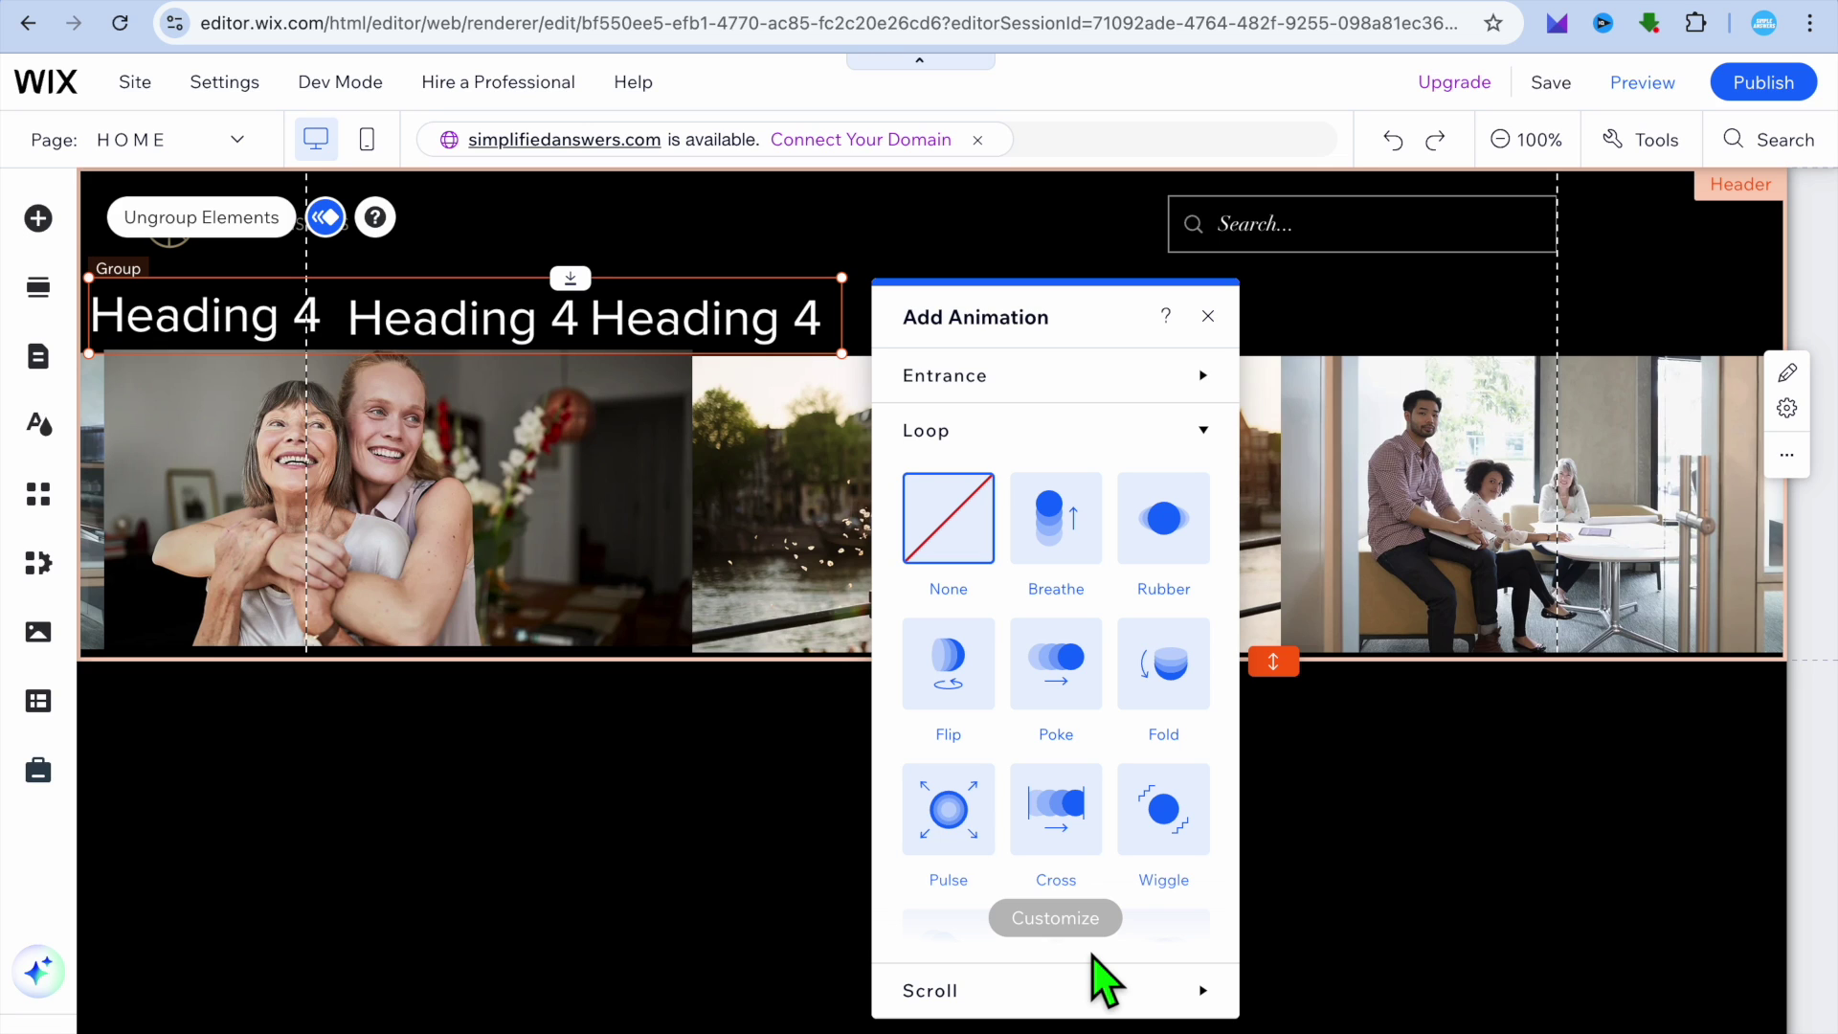
left_click(1064, 829)
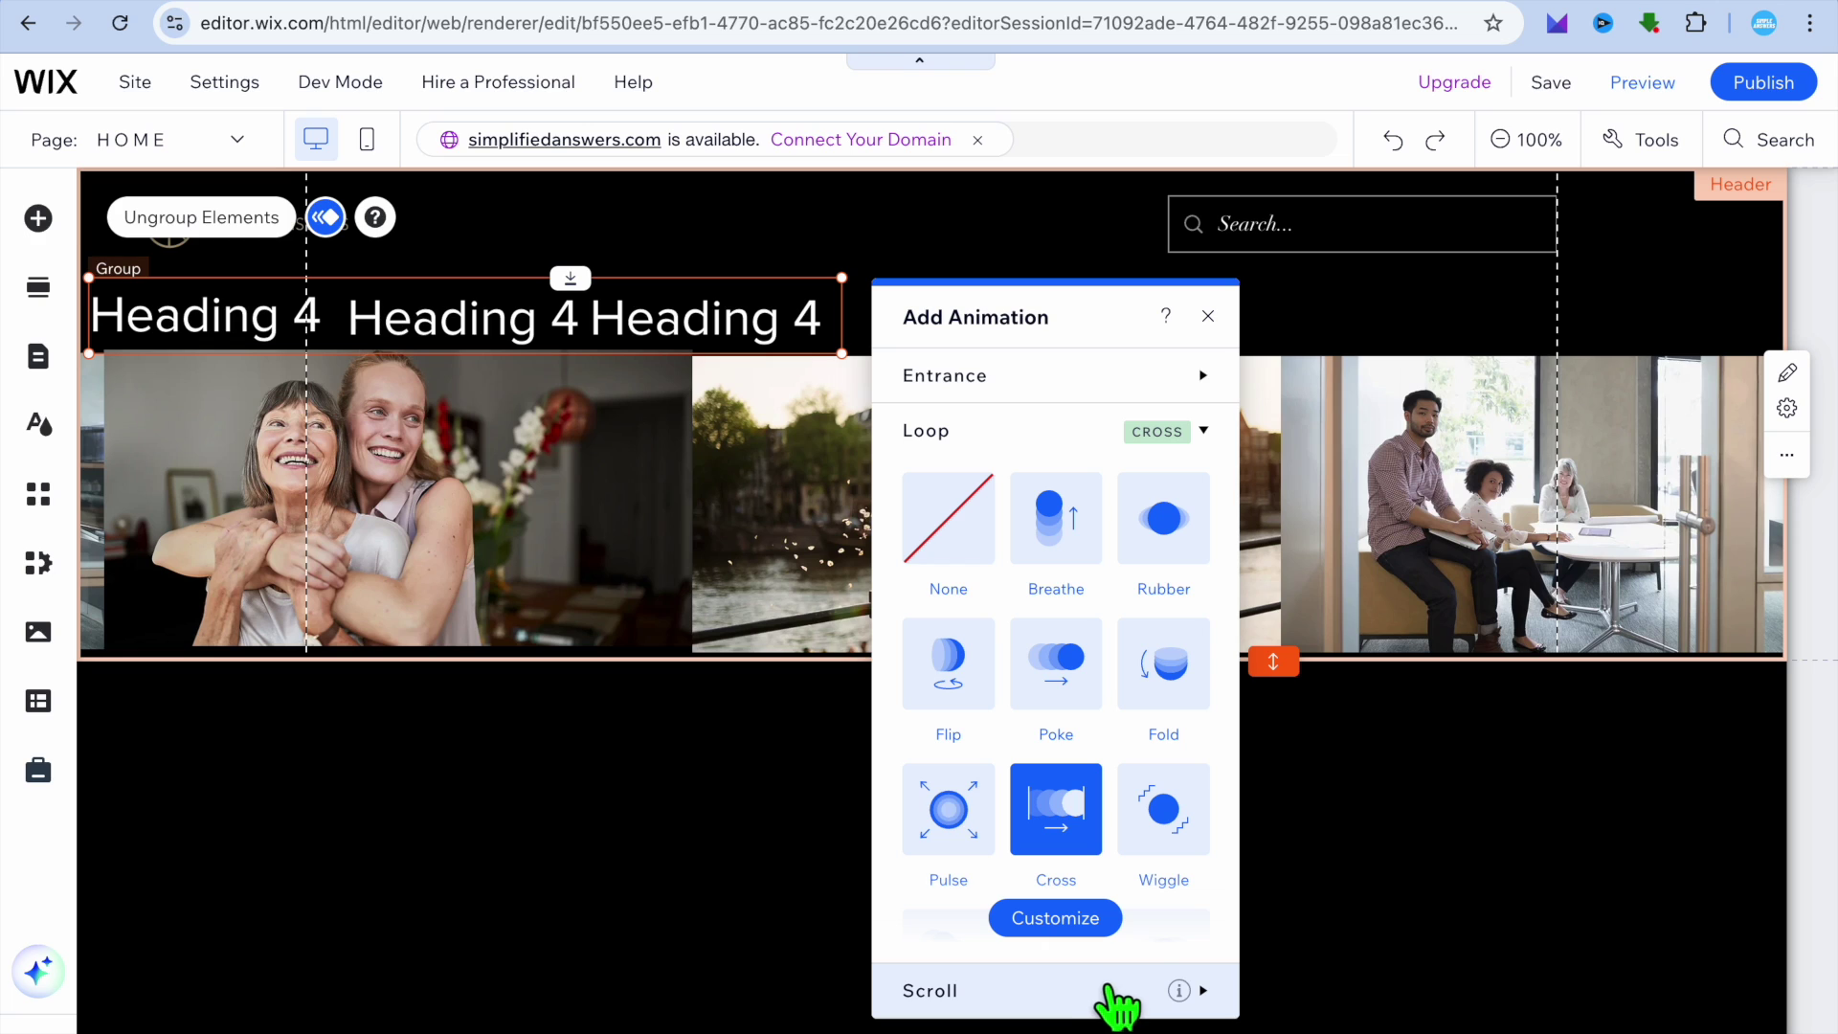
- Review the Cross settings (from right, 5 seconds) and preview the site
left_click(1092, 921)
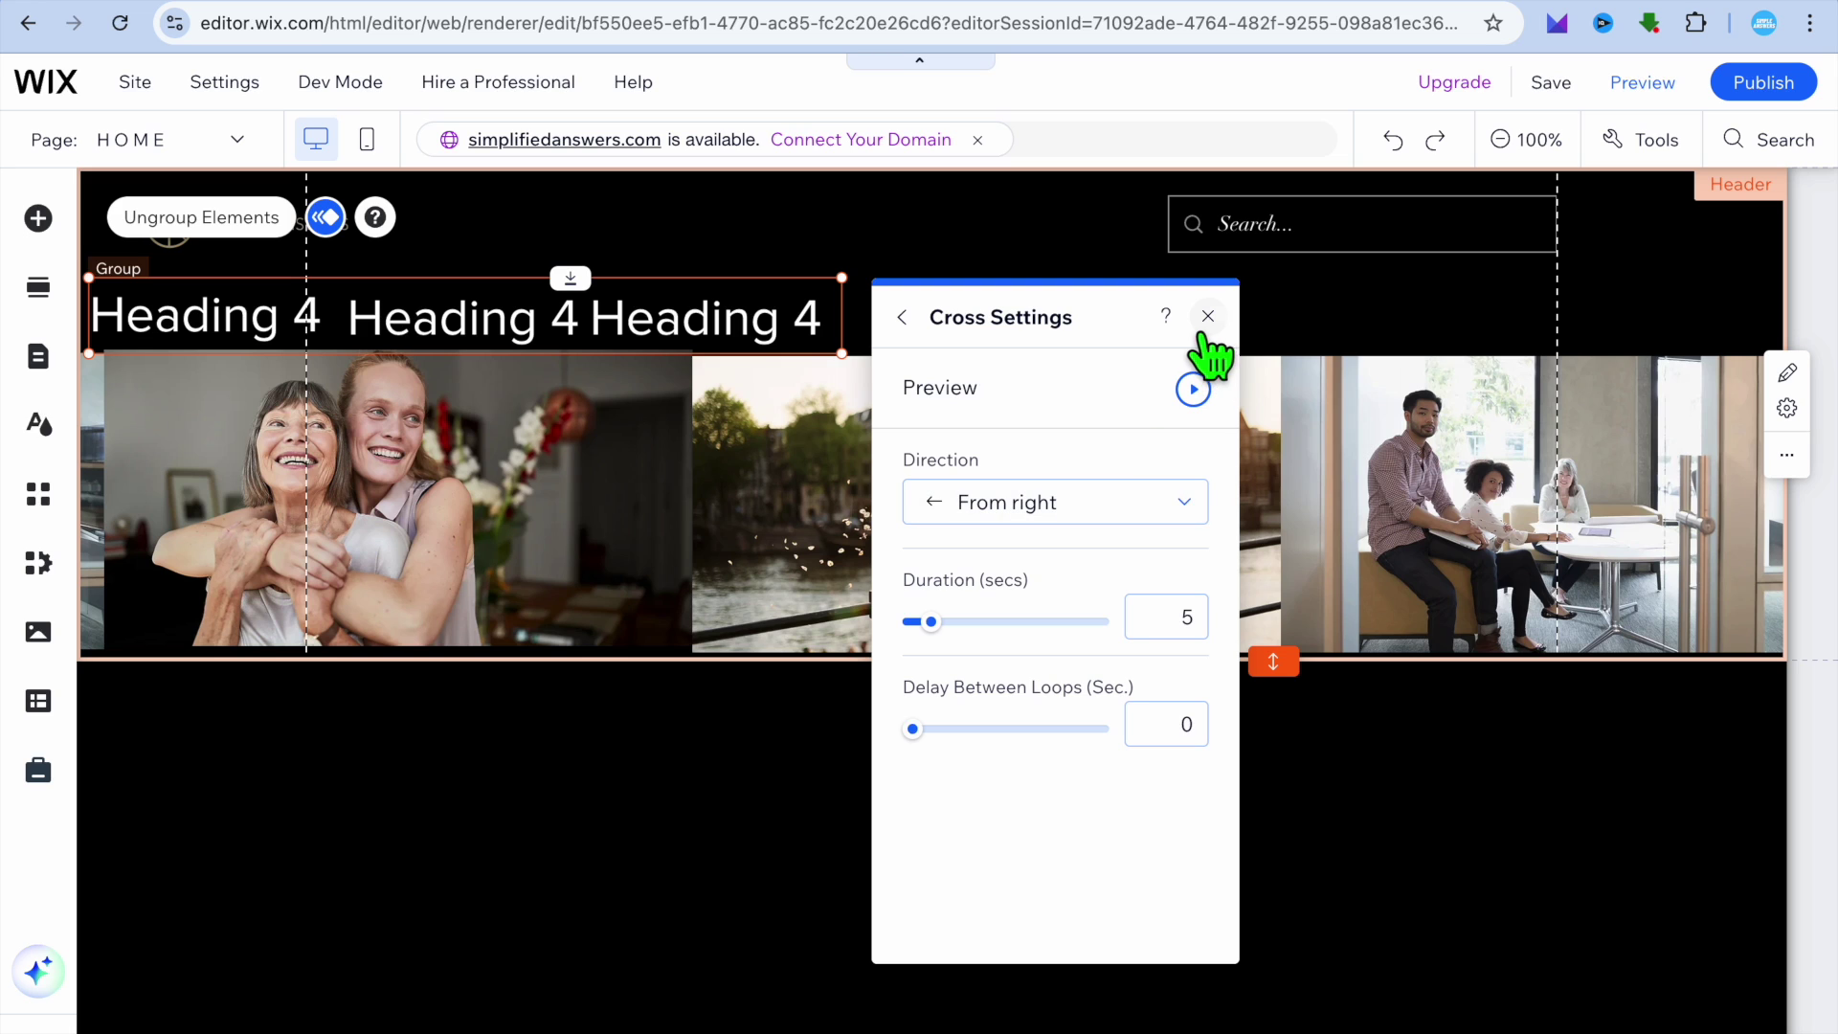
left_click(1208, 316)
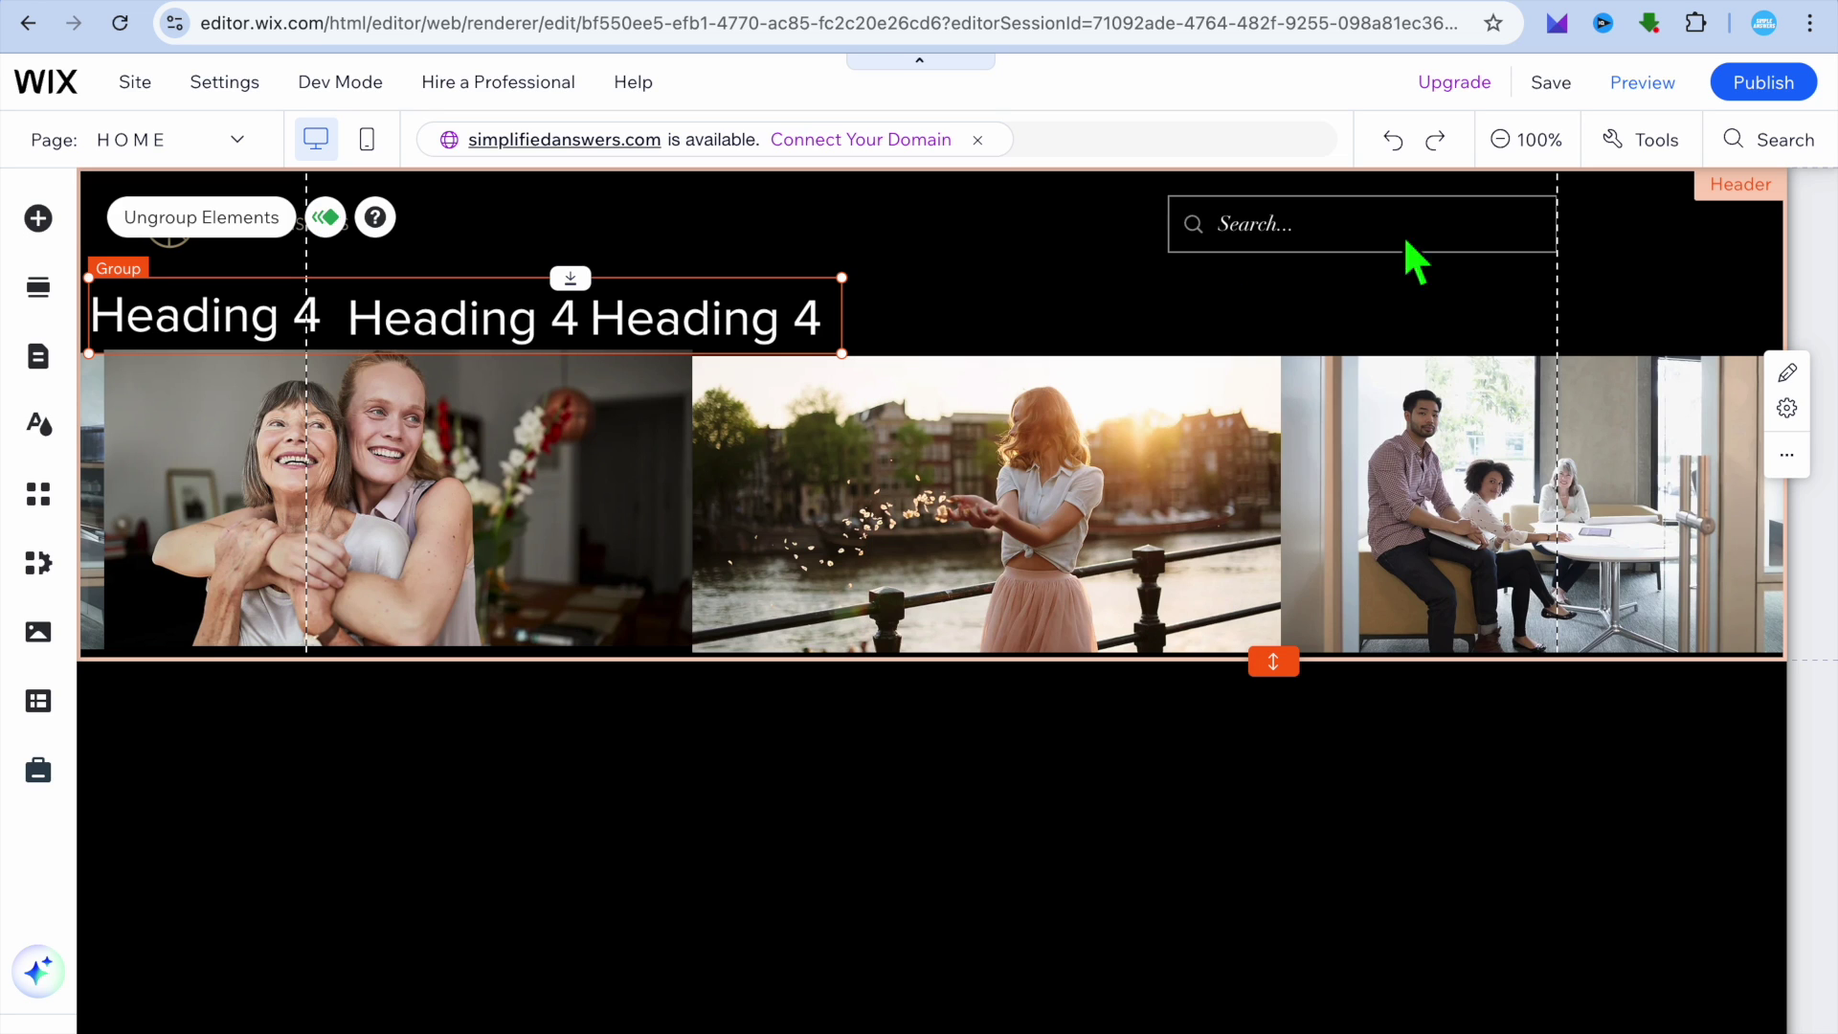
left_click(1642, 85)
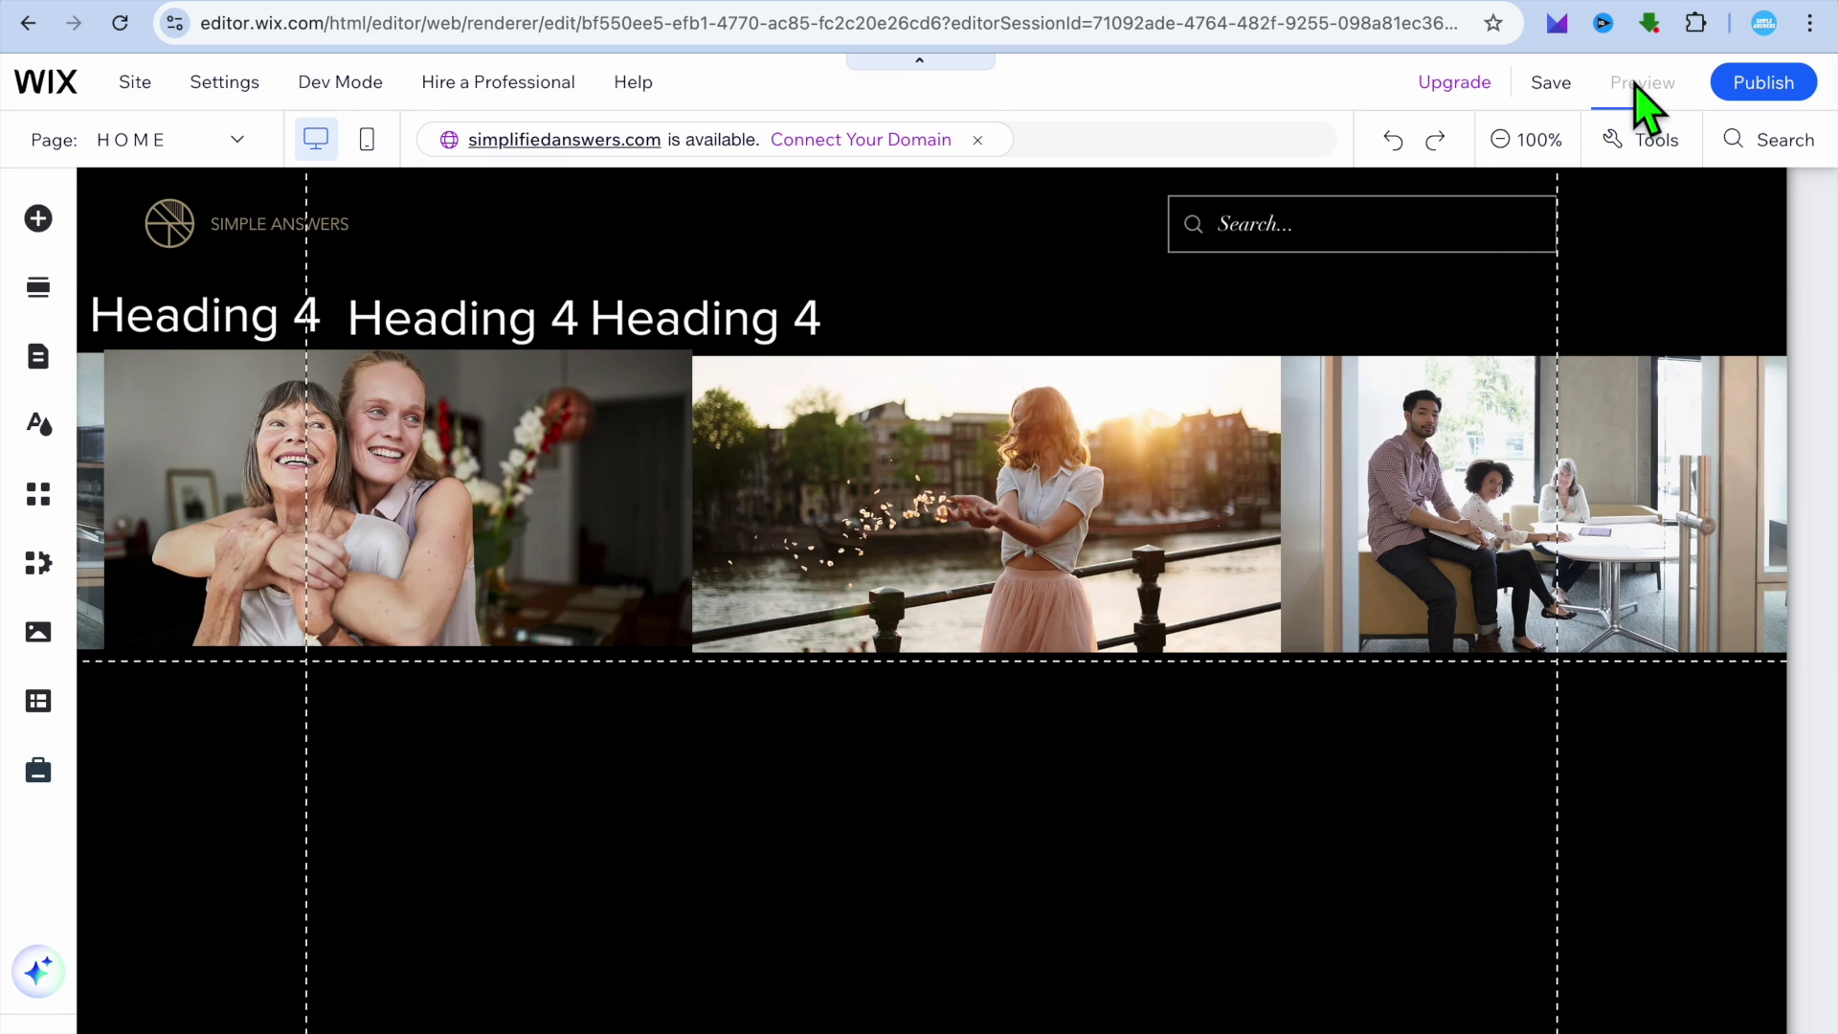